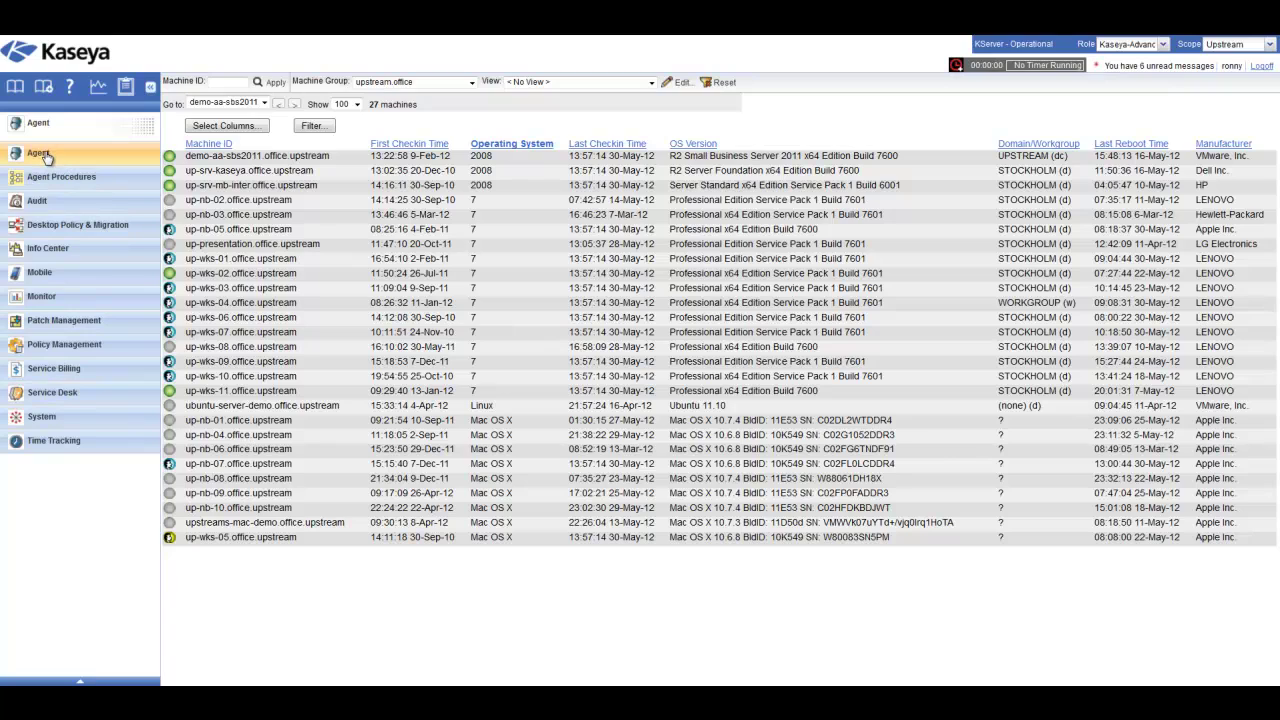
View the Agent module's status page and the Monitor module's dashboard list.
{"action": "left_click", "coordinate": [48, 185]}
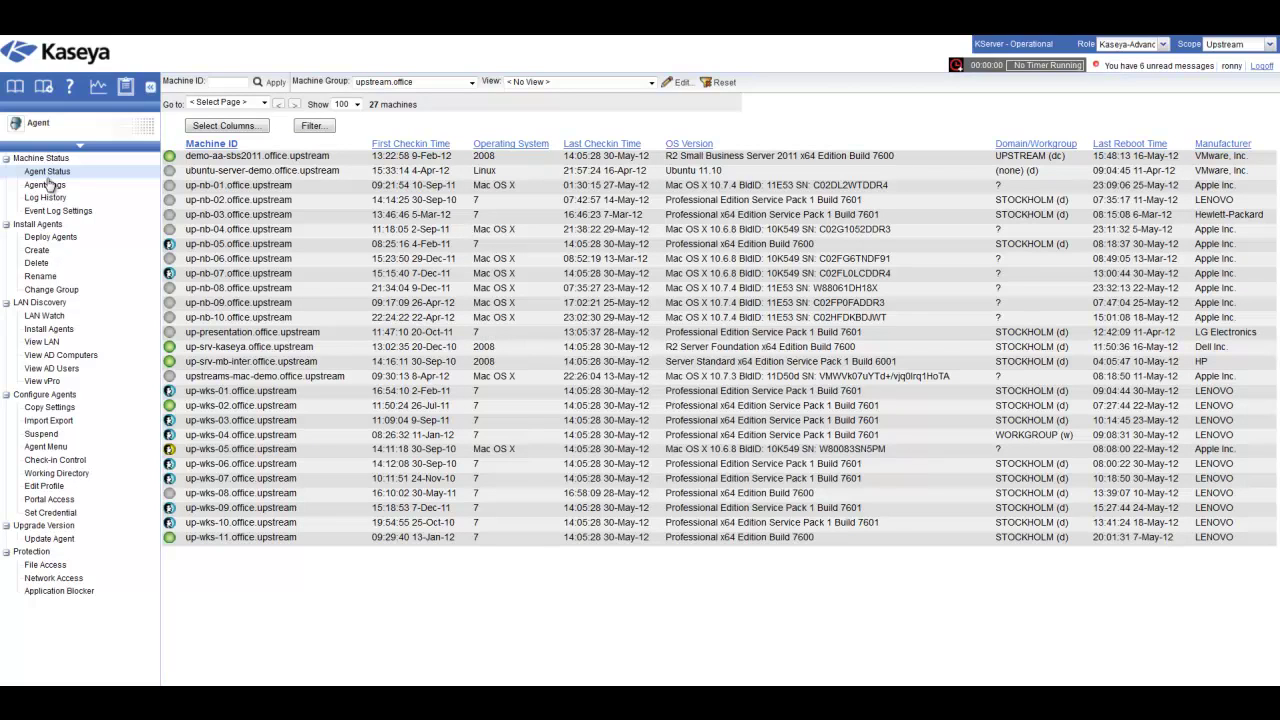
{"action": "left_click", "coordinate": [71, 136]}
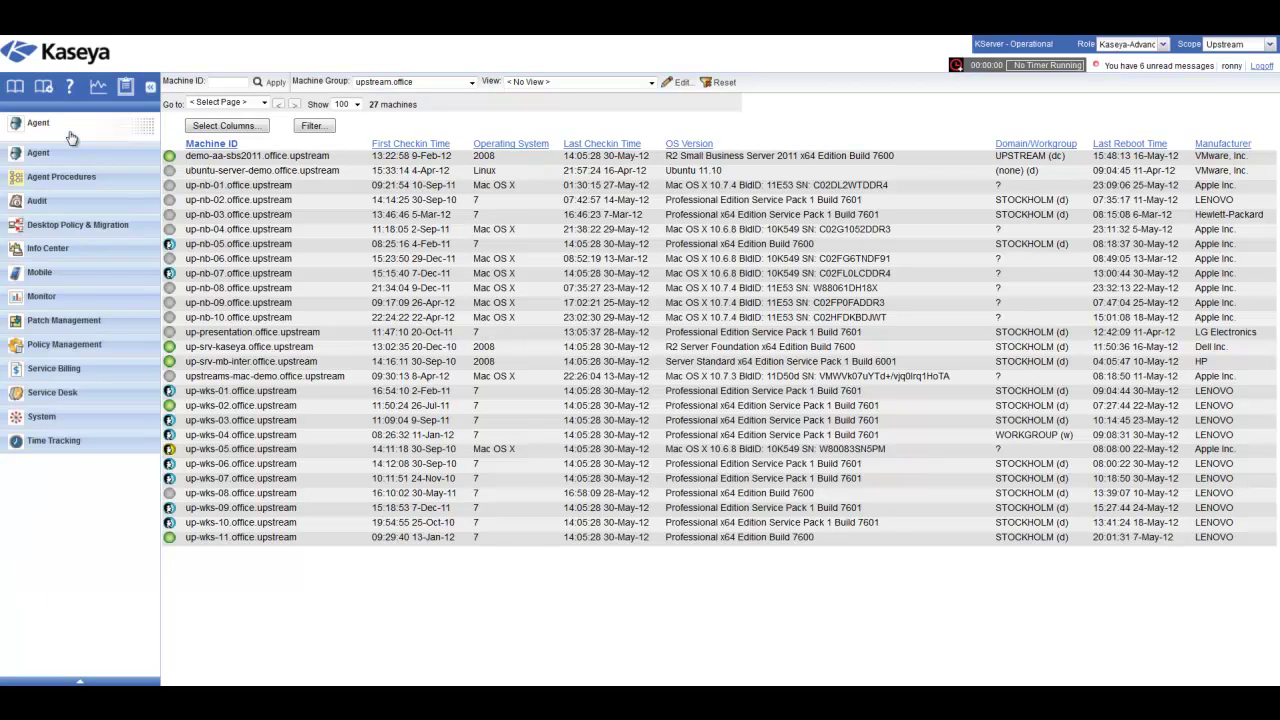
{"action": "left_click", "coordinate": [48, 298]}
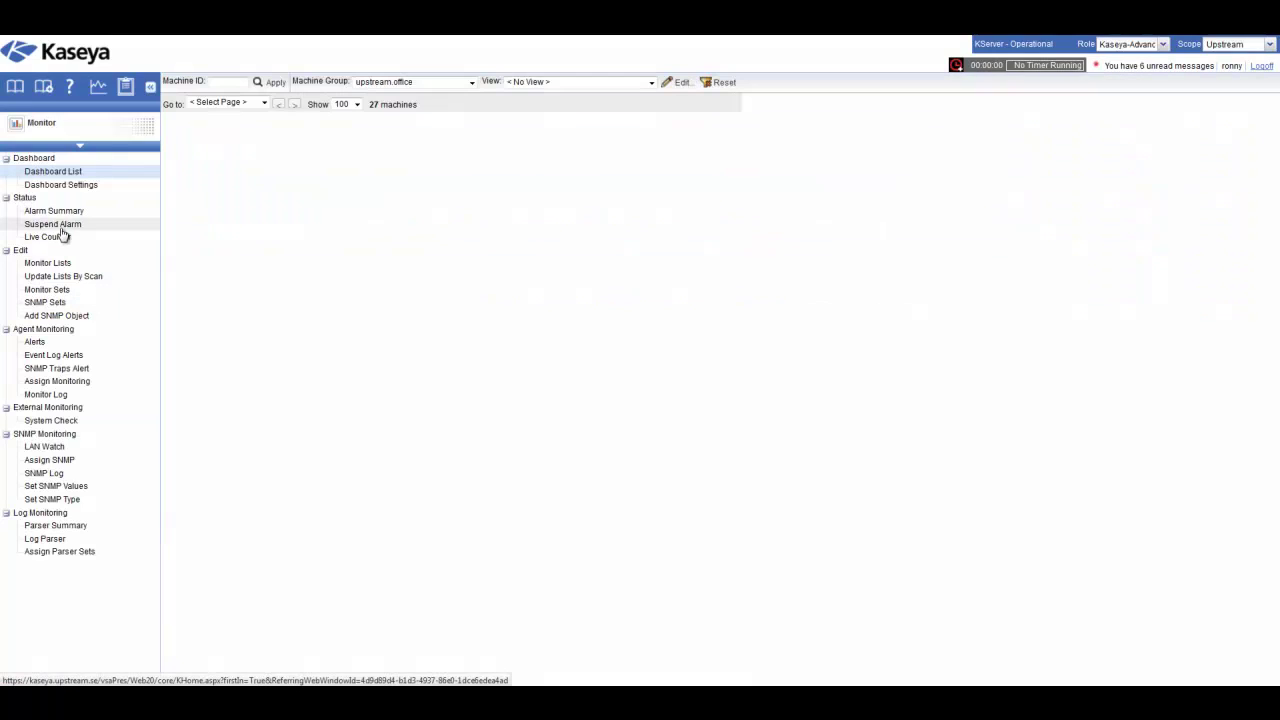
{"action": "left_click", "coordinate": [60, 138]}
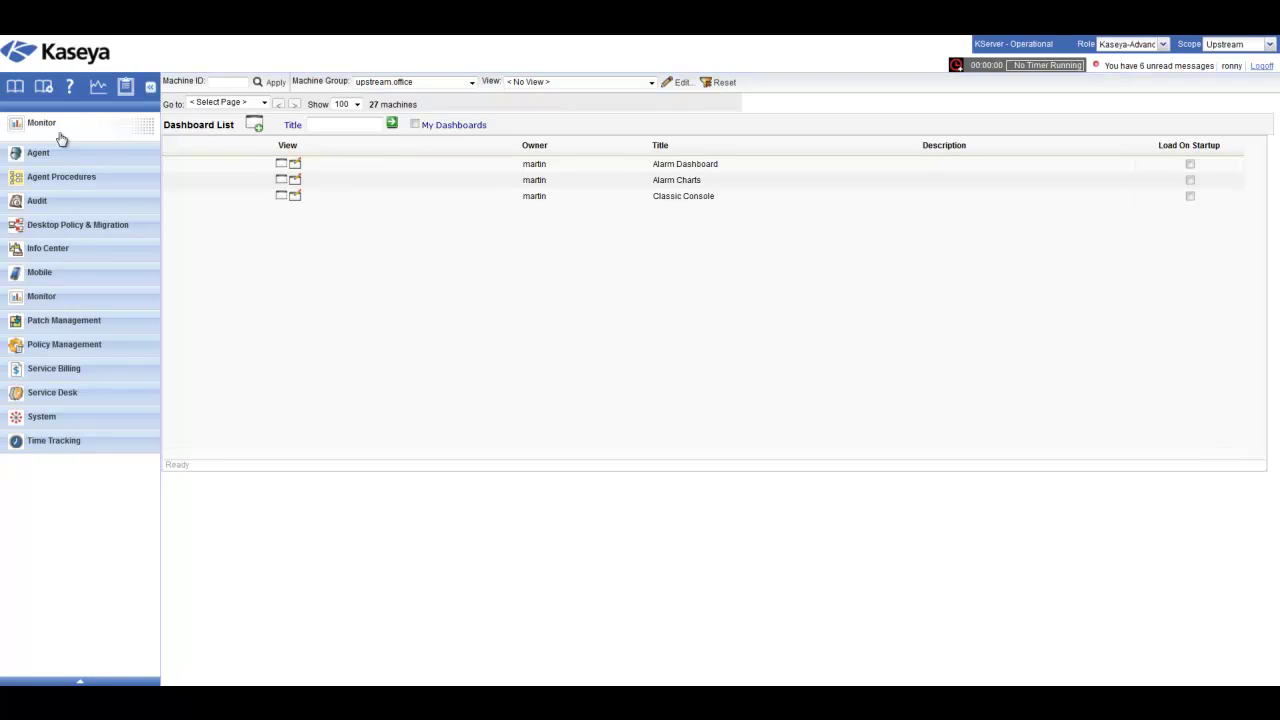
{"action": "left_click", "coordinate": [61, 138]}
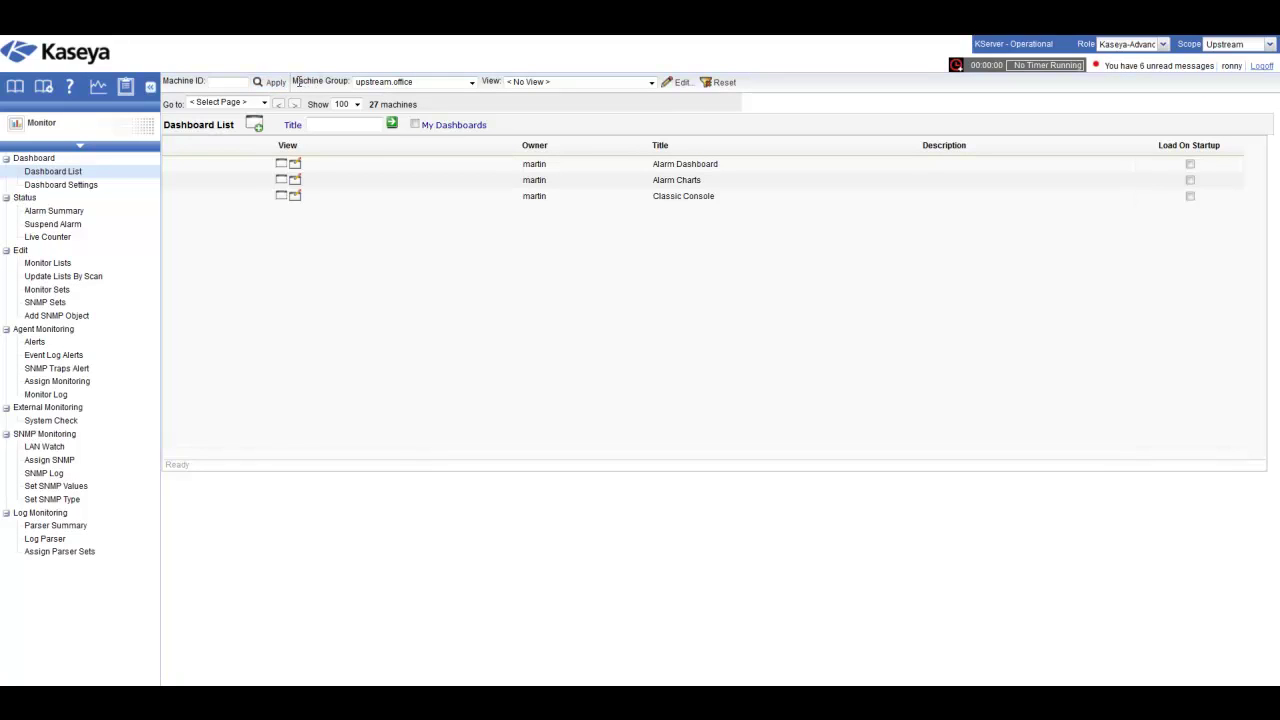
Return to the Agent module and open its Agent Status page.
{"action": "left_click", "coordinate": [72, 145]}
{"action": "left_click", "coordinate": [52, 155]}
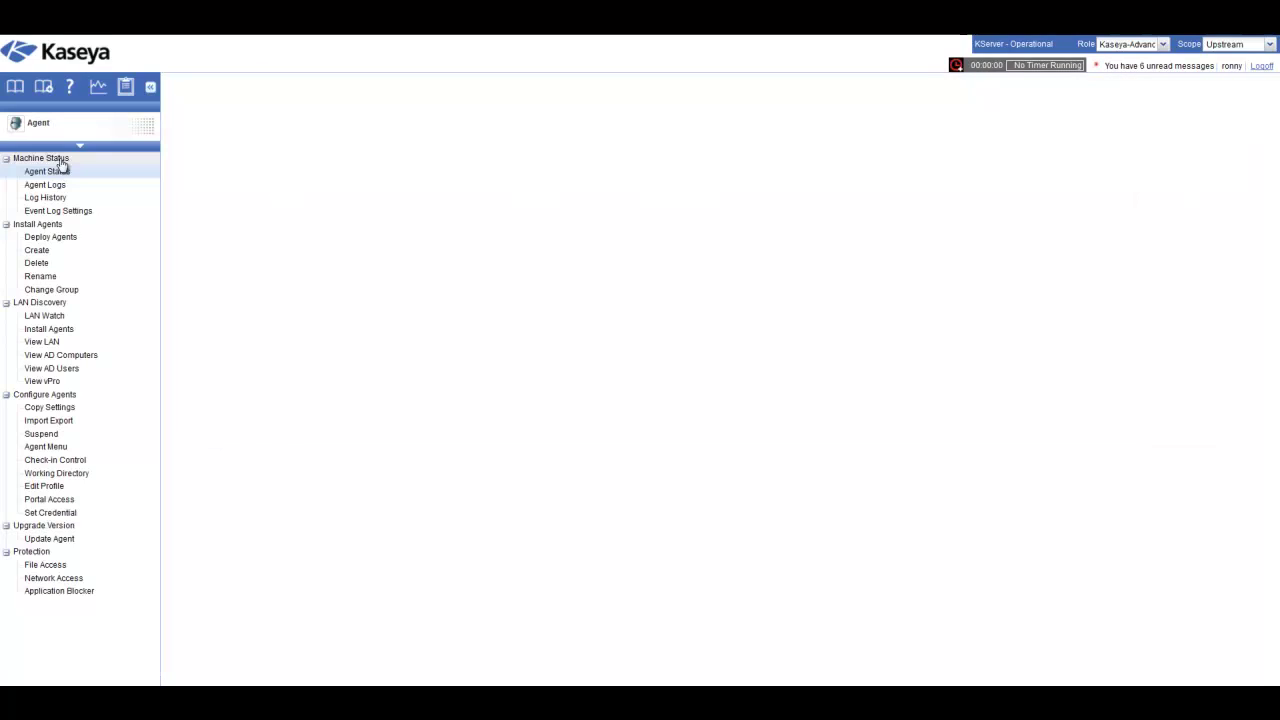
{"action": "left_click", "coordinate": [60, 174]}
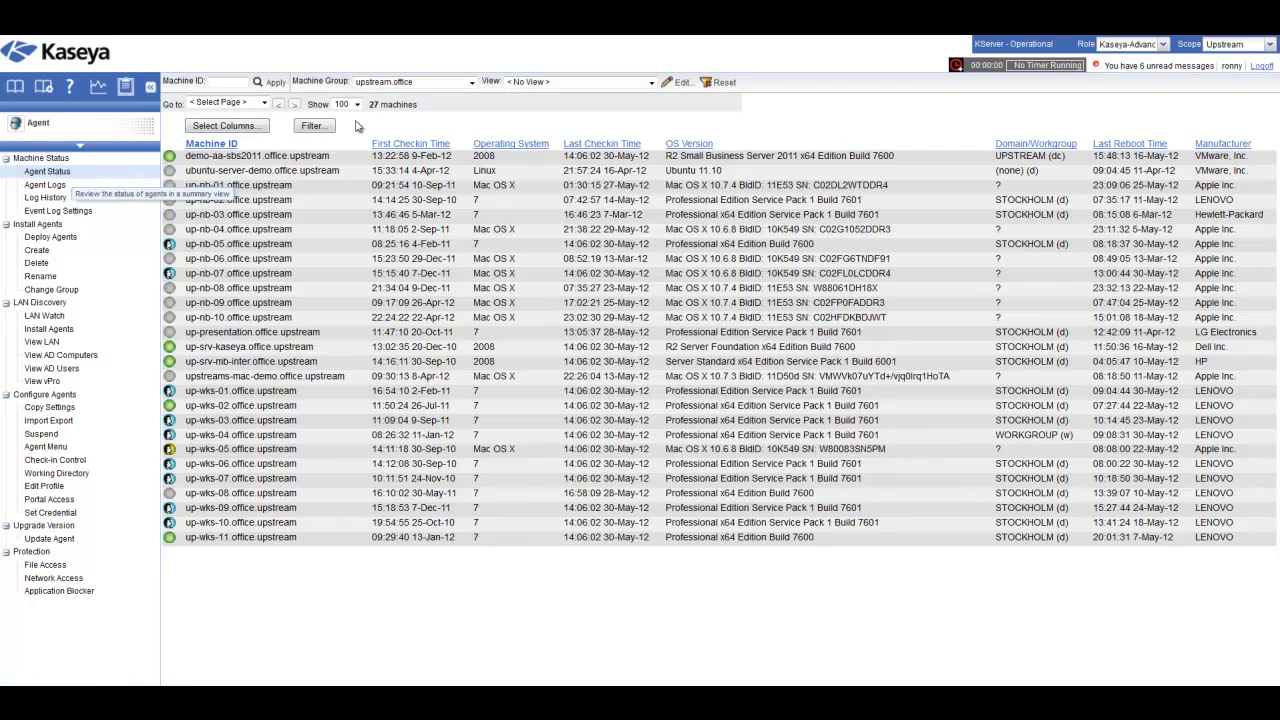
Examine the Machine Group, View and Machine ID filters and choose upstream.office as the machine group.
{"action": "left_click_drag", "start_coordinate": [293, 80], "coordinate": [347, 83]}
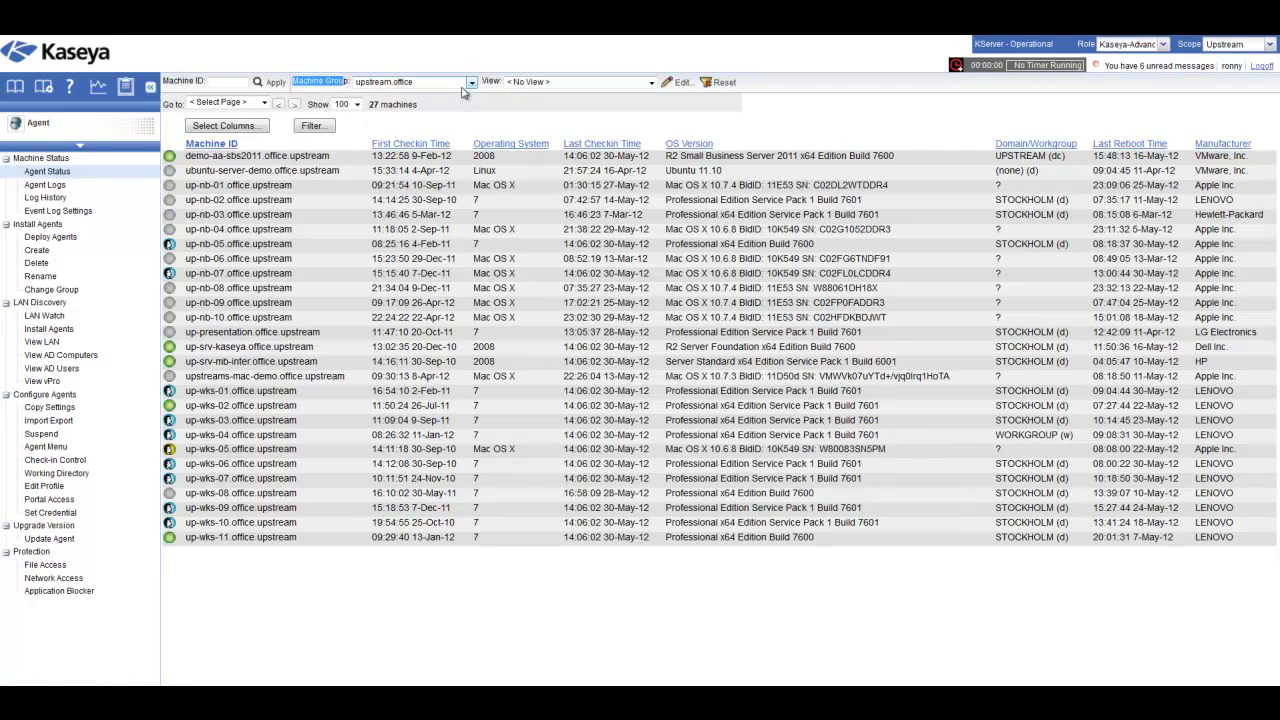
{"action": "left_click_drag", "start_coordinate": [501, 81], "coordinate": [483, 85]}
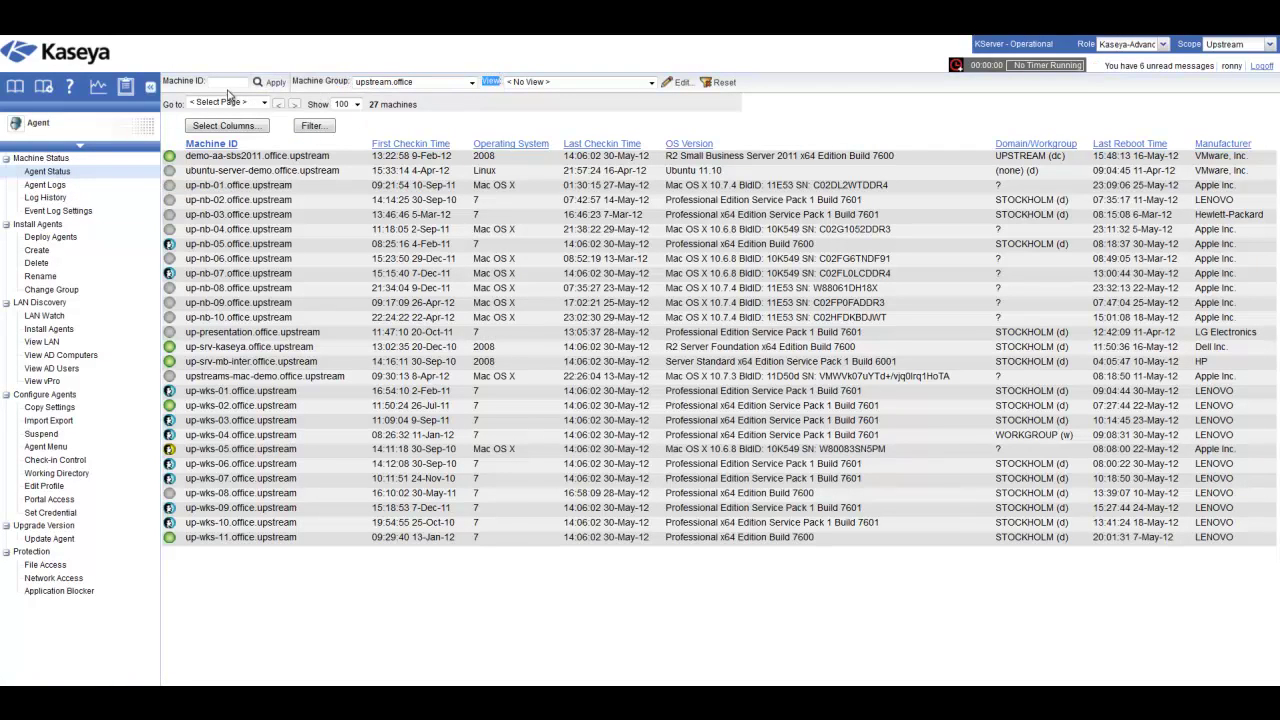
{"action": "left_click_drag", "start_coordinate": [206, 81], "coordinate": [164, 81]}
{"action": "left_click", "coordinate": [472, 84]}
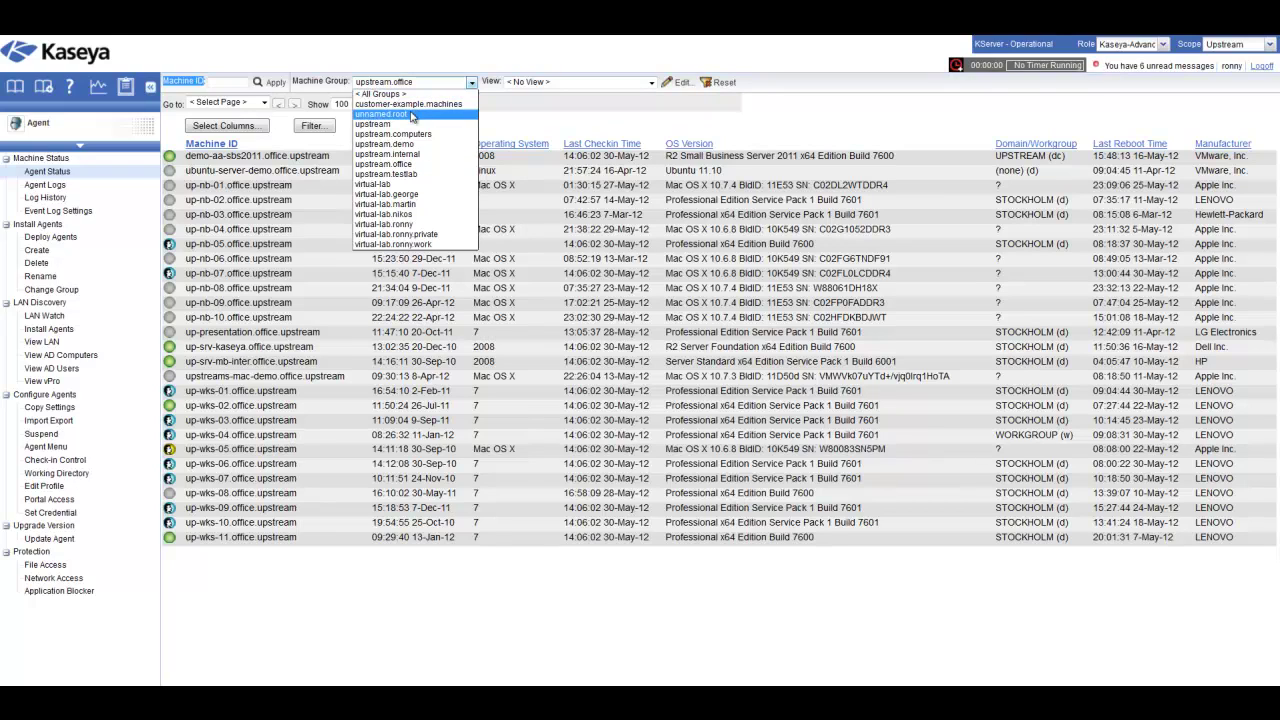
{"action": "left_click", "coordinate": [404, 166]}
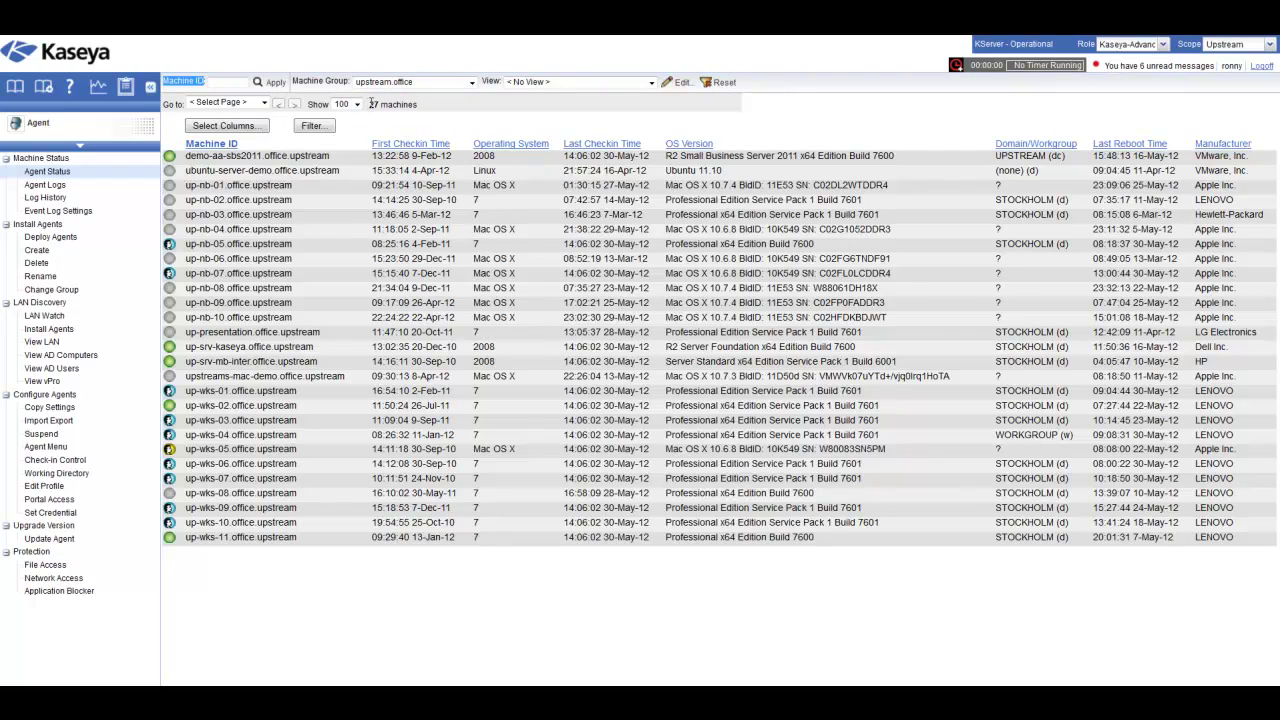
Compare the machine counts with the machine group set to All Groups and back to upstream.office.
{"action": "left_click_drag", "start_coordinate": [369, 104], "coordinate": [415, 103]}
{"action": "left_click", "coordinate": [472, 84]}
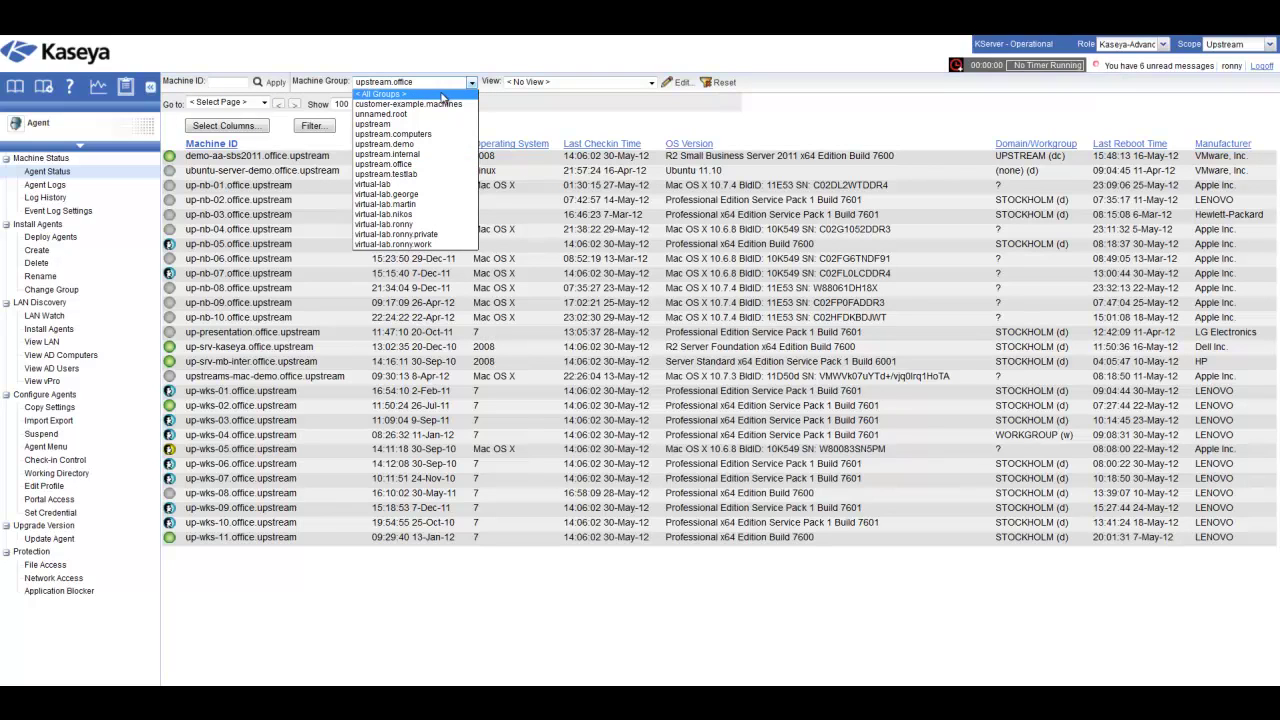
{"action": "left_click", "coordinate": [400, 93]}
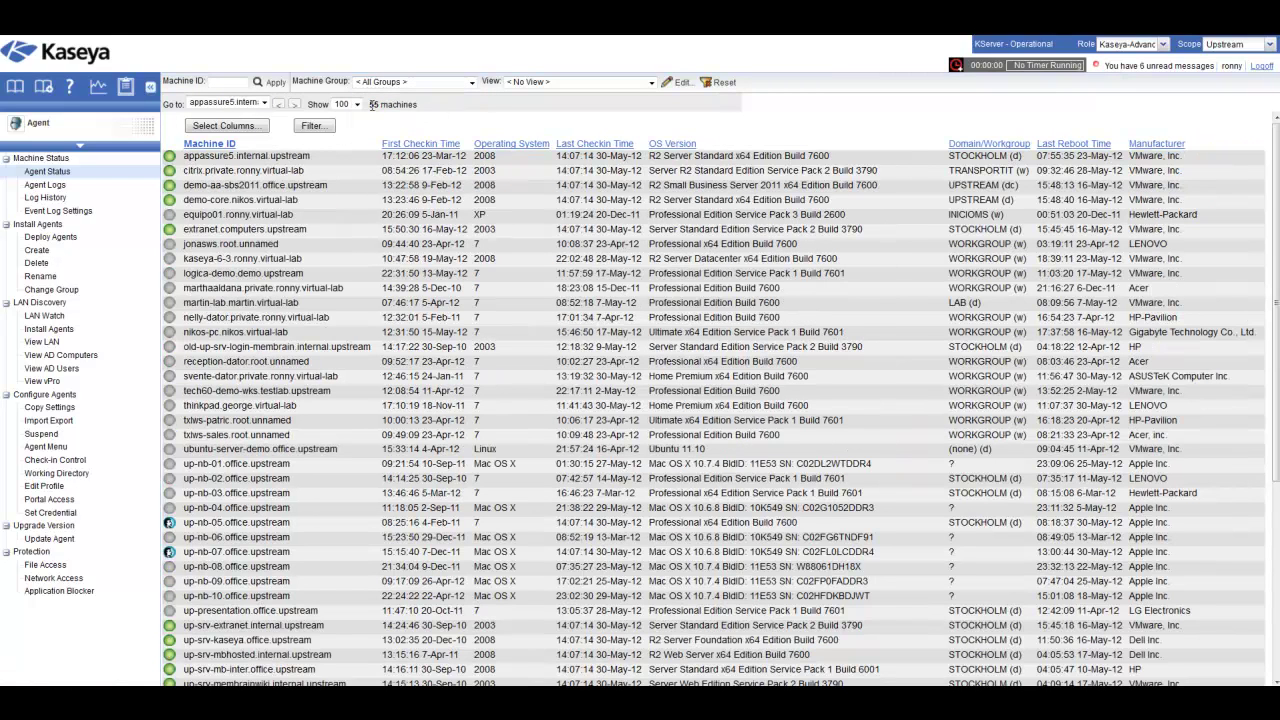
{"action": "left_click_drag", "start_coordinate": [369, 104], "coordinate": [419, 104]}
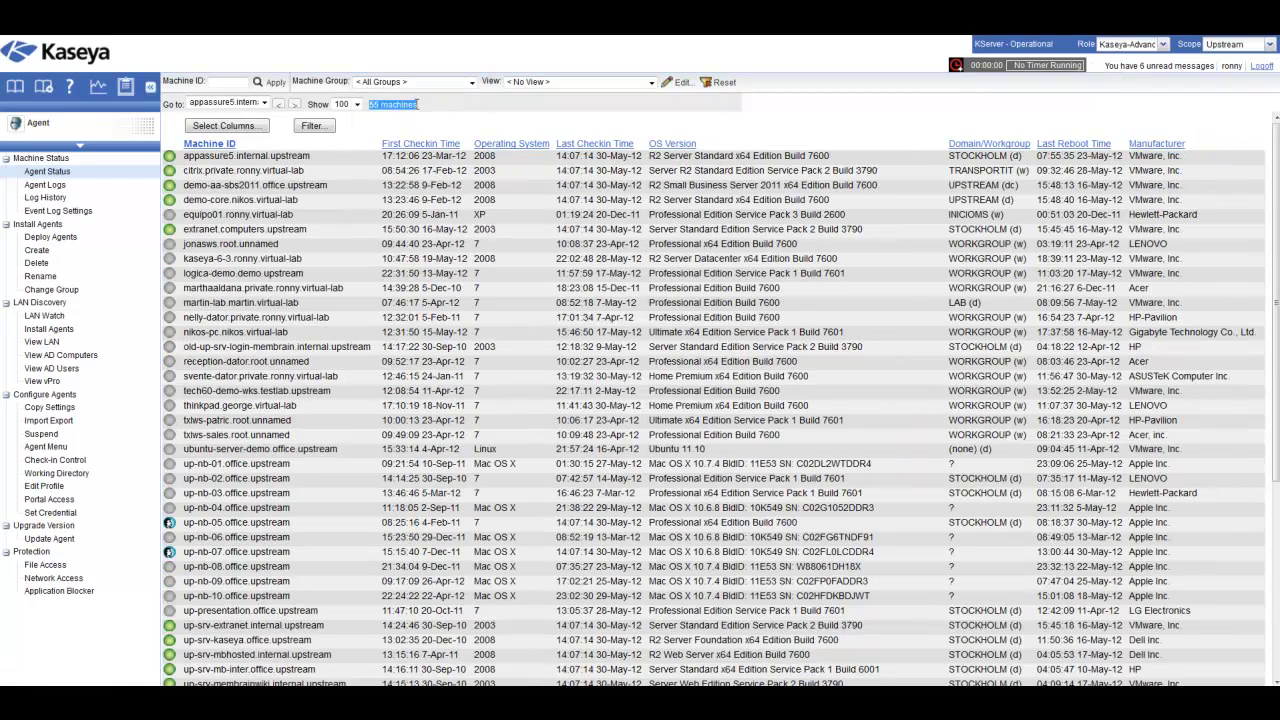
{"action": "left_click", "coordinate": [471, 82]}
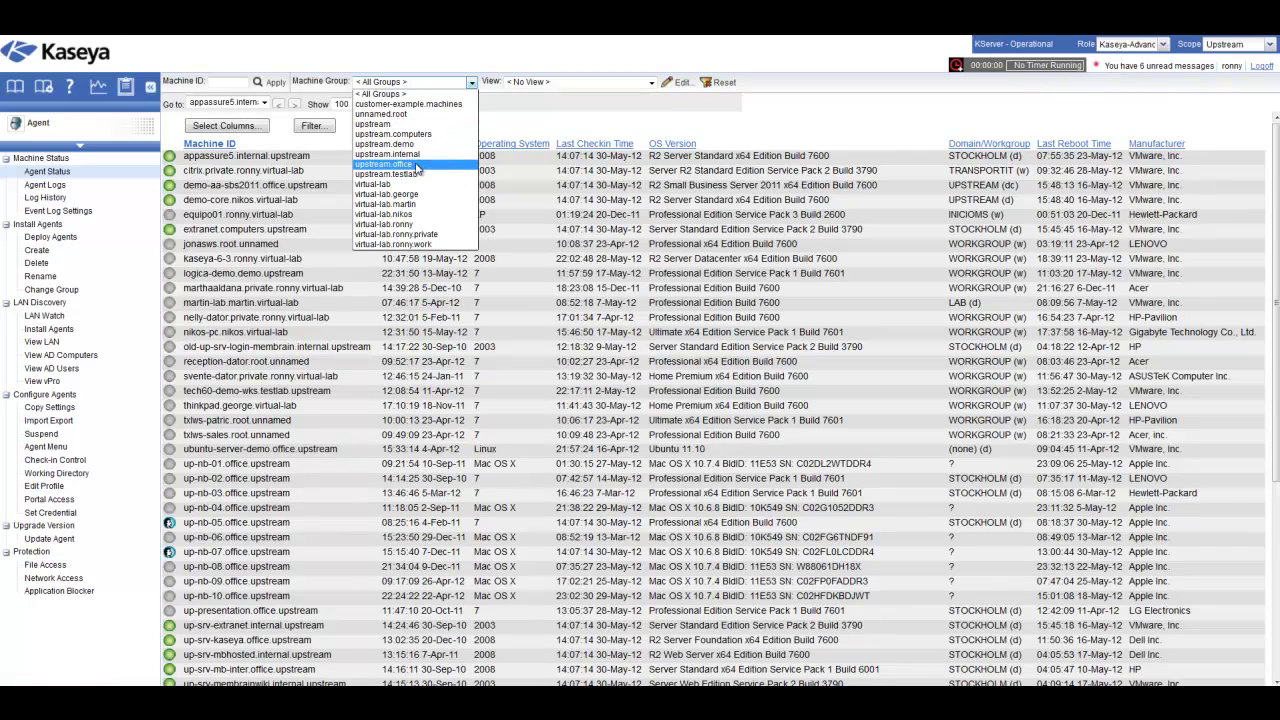
{"action": "left_click", "coordinate": [418, 164]}
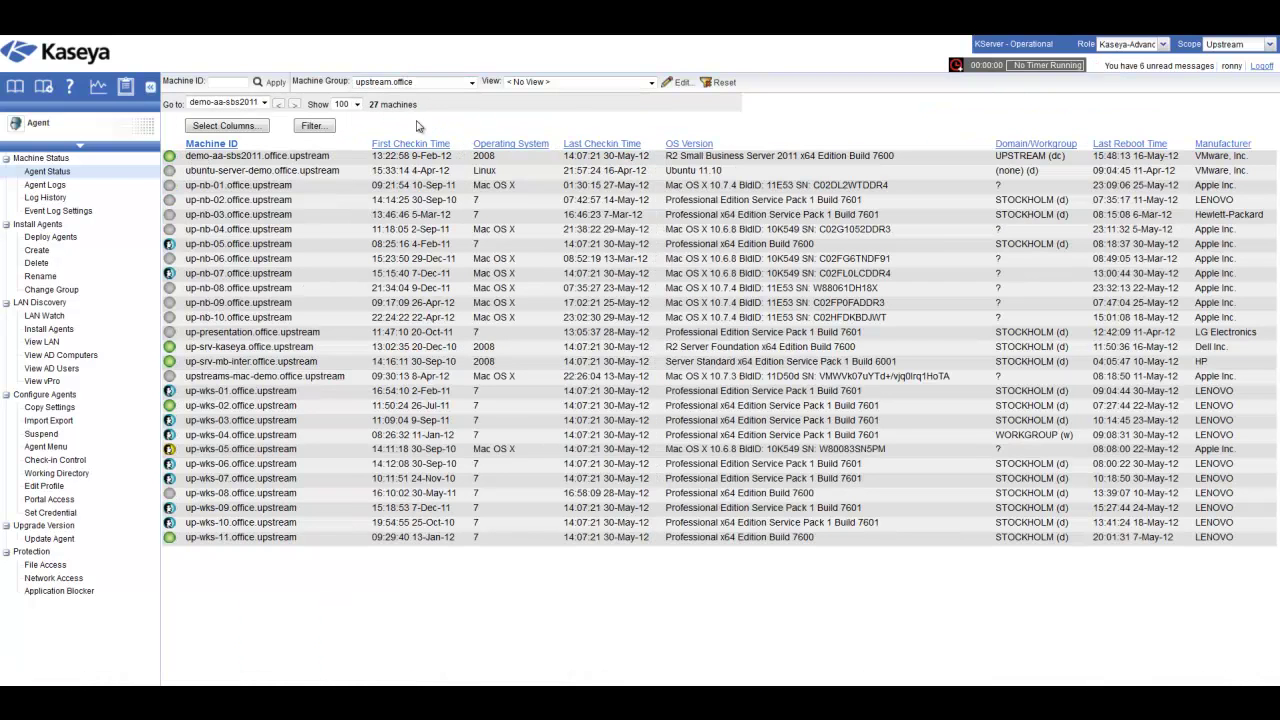
Show 10 machines per page and go to the page starting with up-wks-05.office.upstream.
{"action": "left_click", "coordinate": [357, 105]}
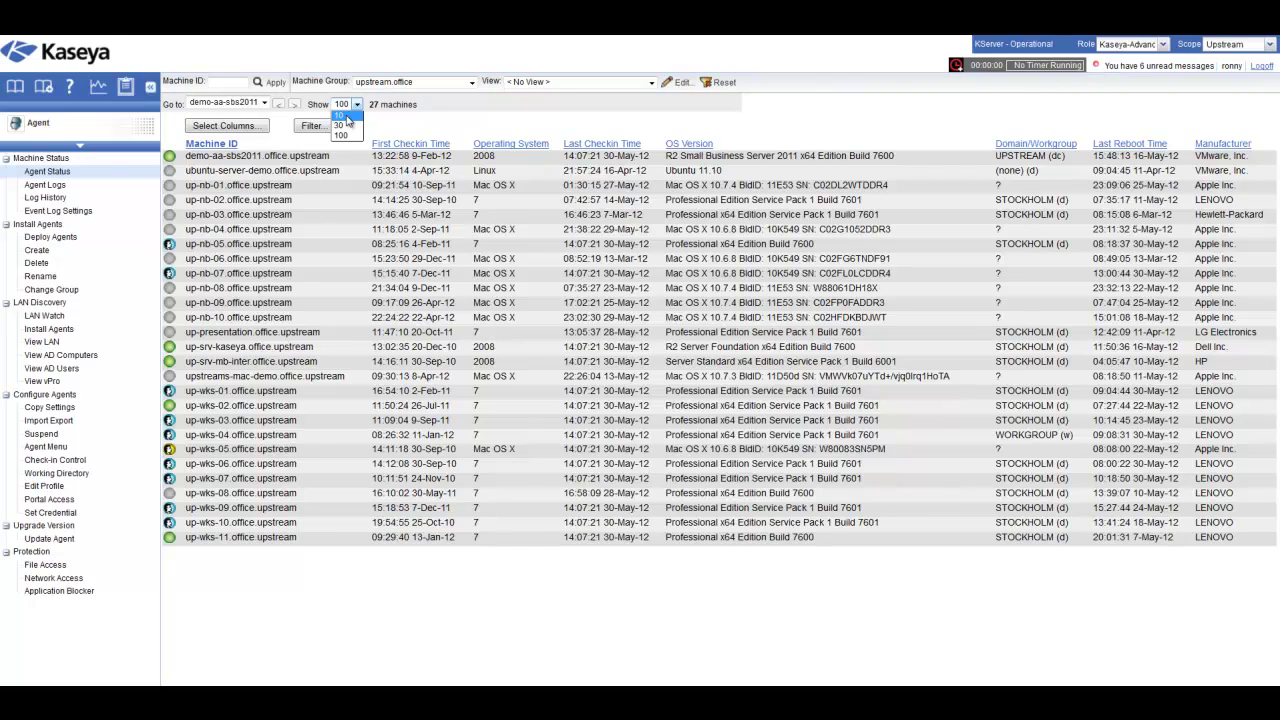
{"action": "left_click", "coordinate": [345, 116]}
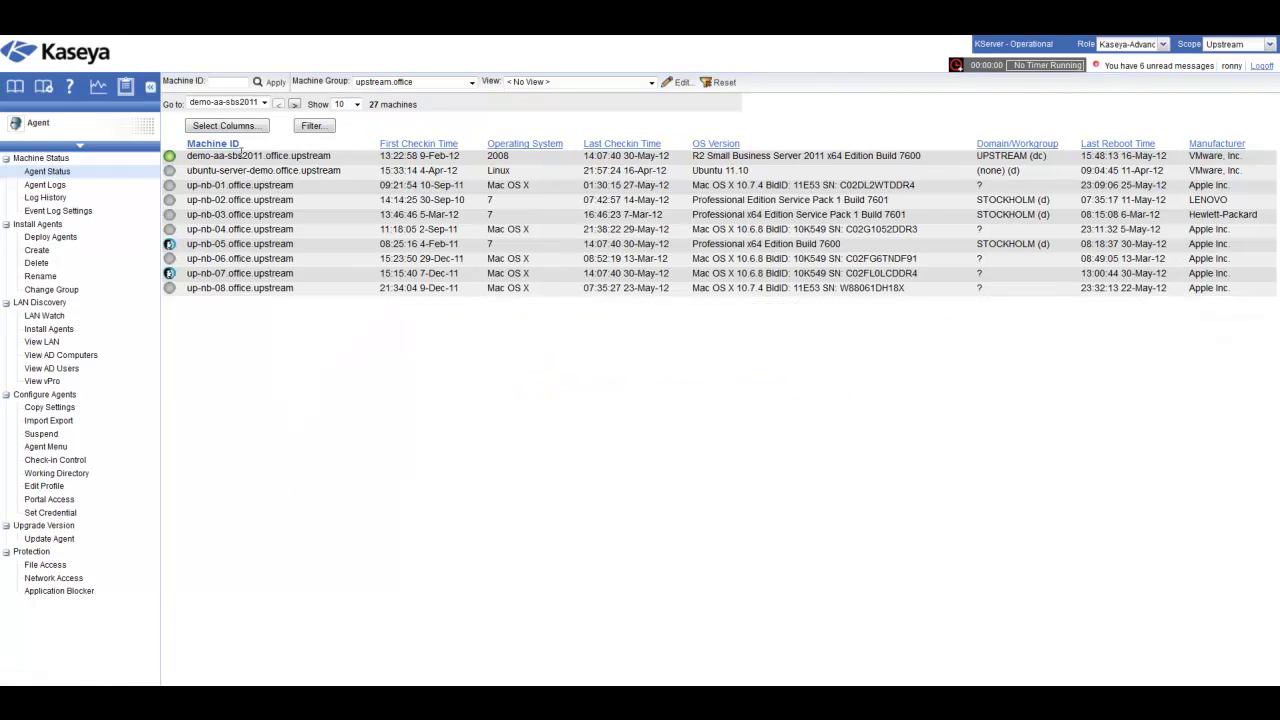
{"action": "left_click", "coordinate": [262, 103]}
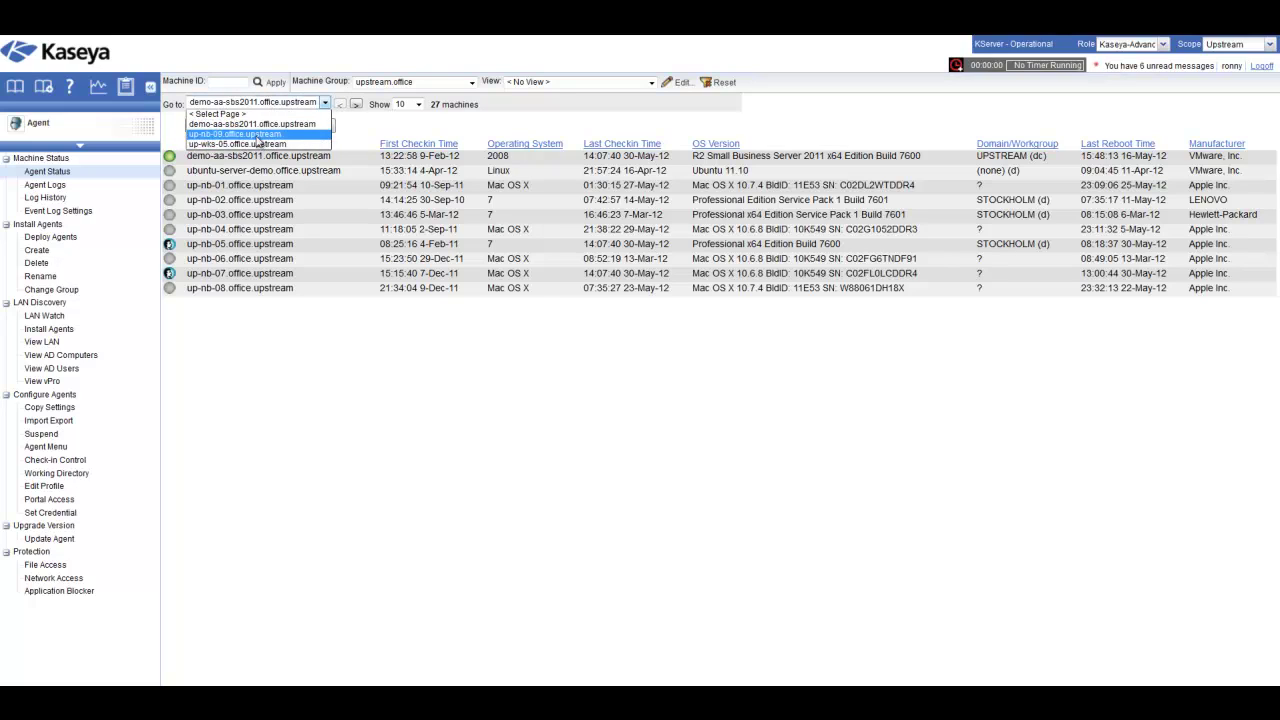
{"action": "left_click", "coordinate": [258, 146]}
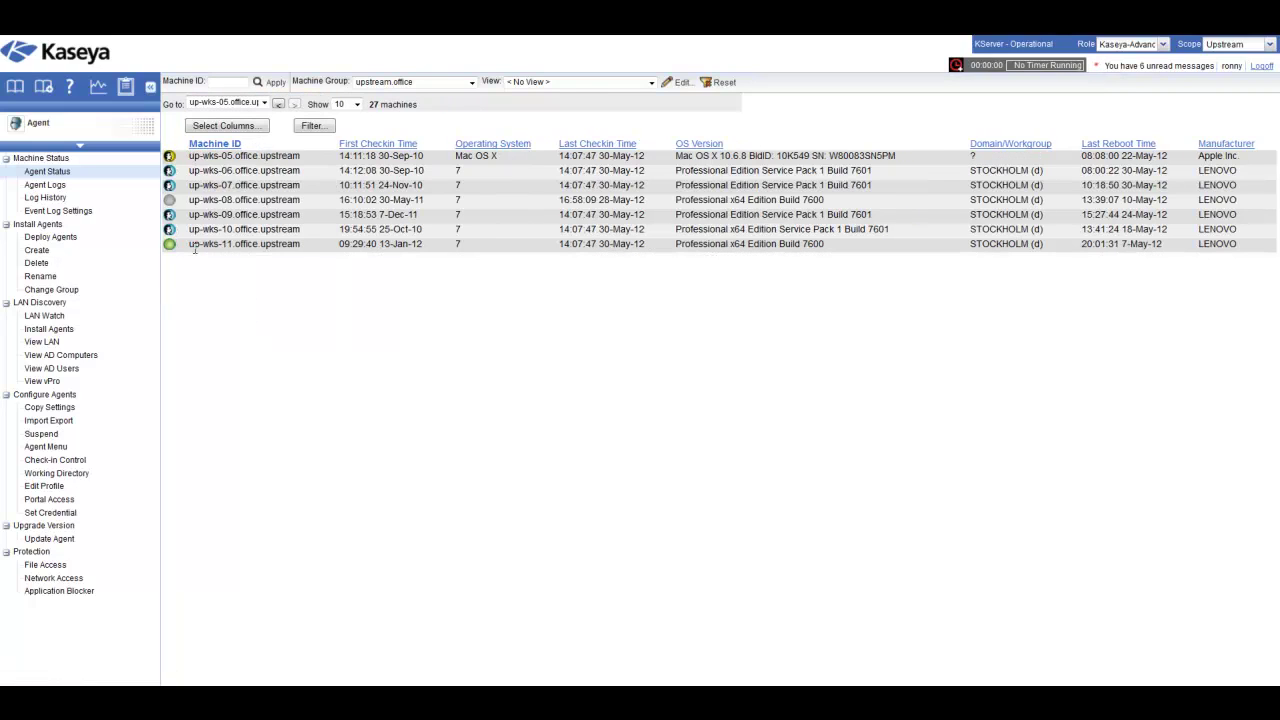
Set the machine list to show 100 machines per page.
{"action": "left_click", "coordinate": [356, 104]}
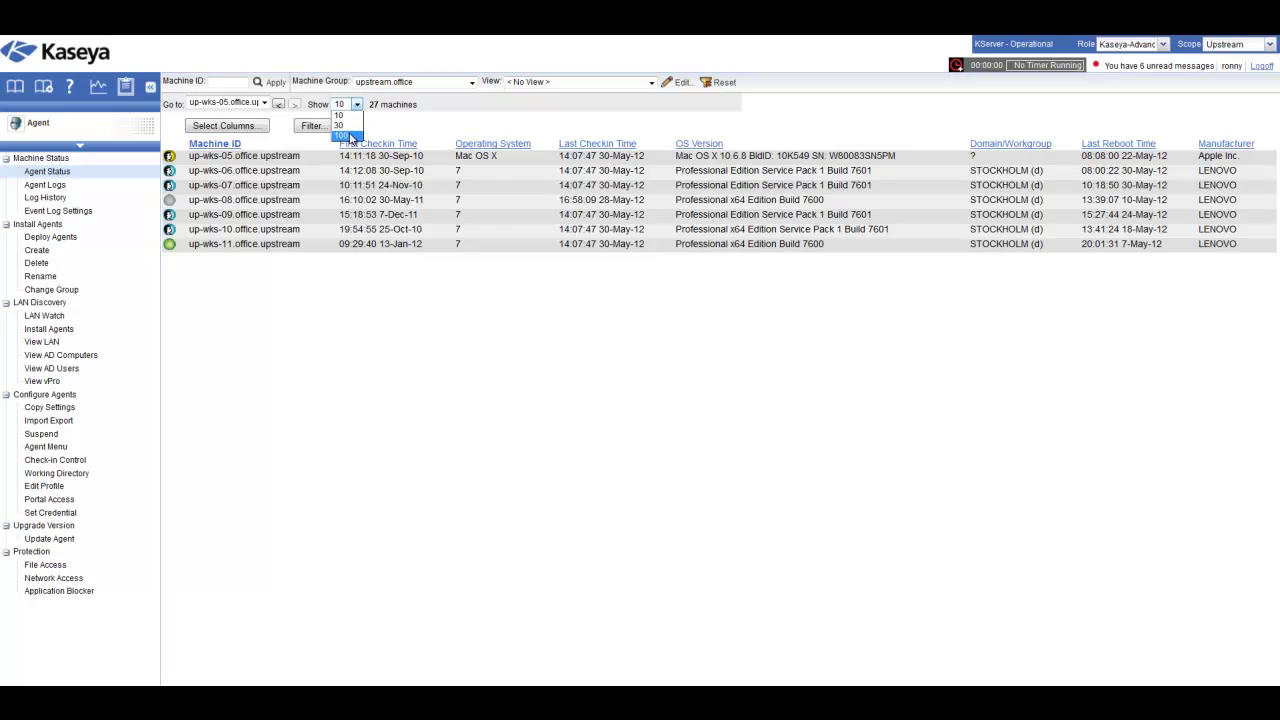
{"action": "left_click", "coordinate": [345, 141]}
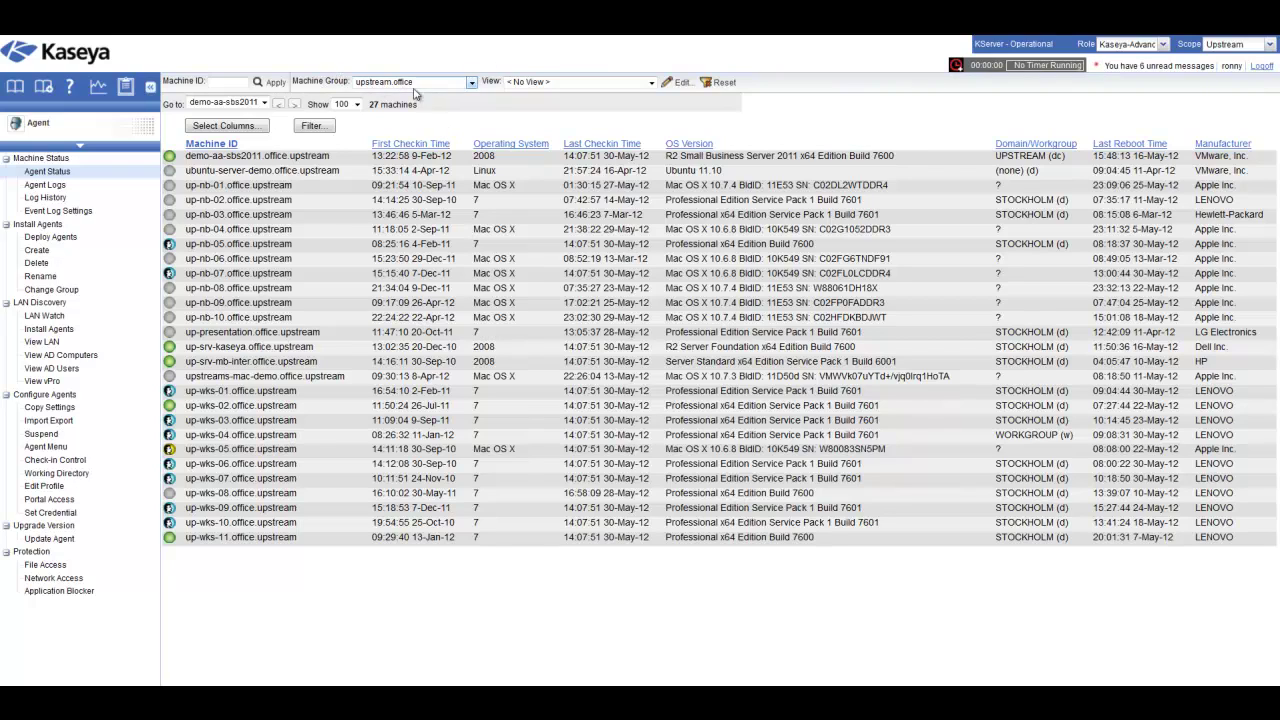
Filter the upstream.office machines with the "OS - All Servers" view.
{"action": "left_click", "coordinate": [548, 84]}
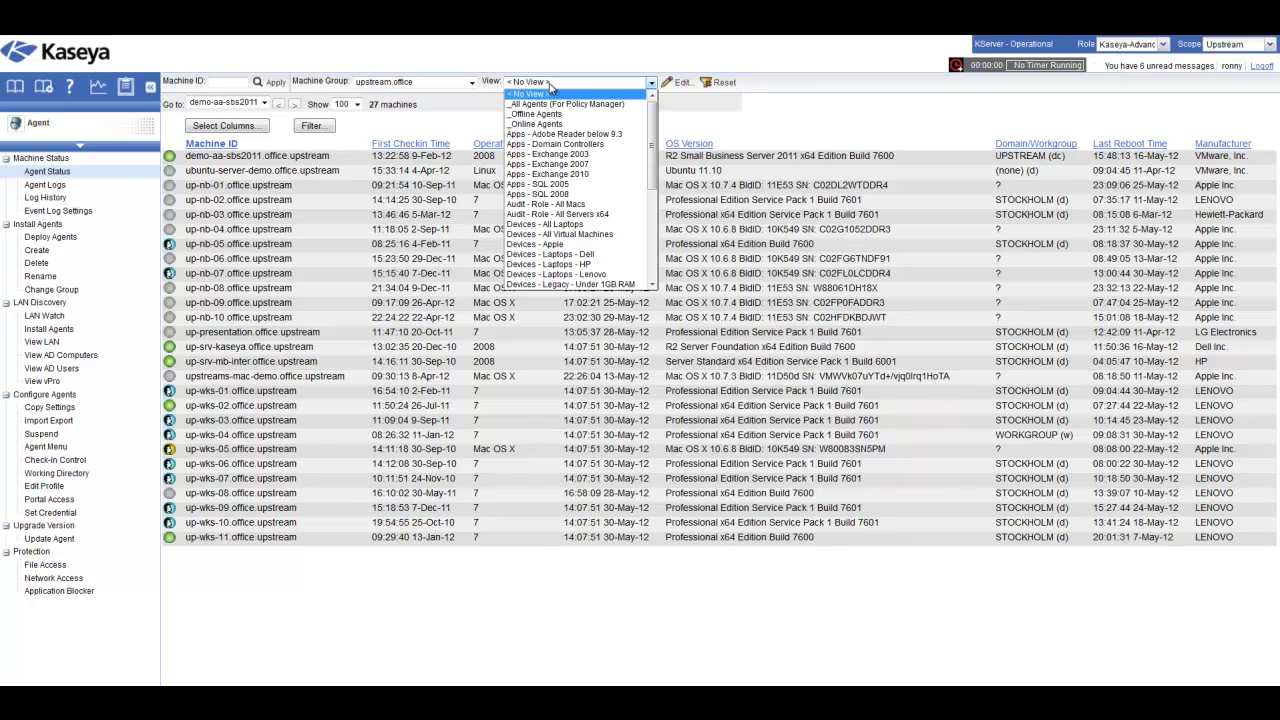
{"action": "left_click_drag", "start_coordinate": [654, 122], "coordinate": [662, 222]}
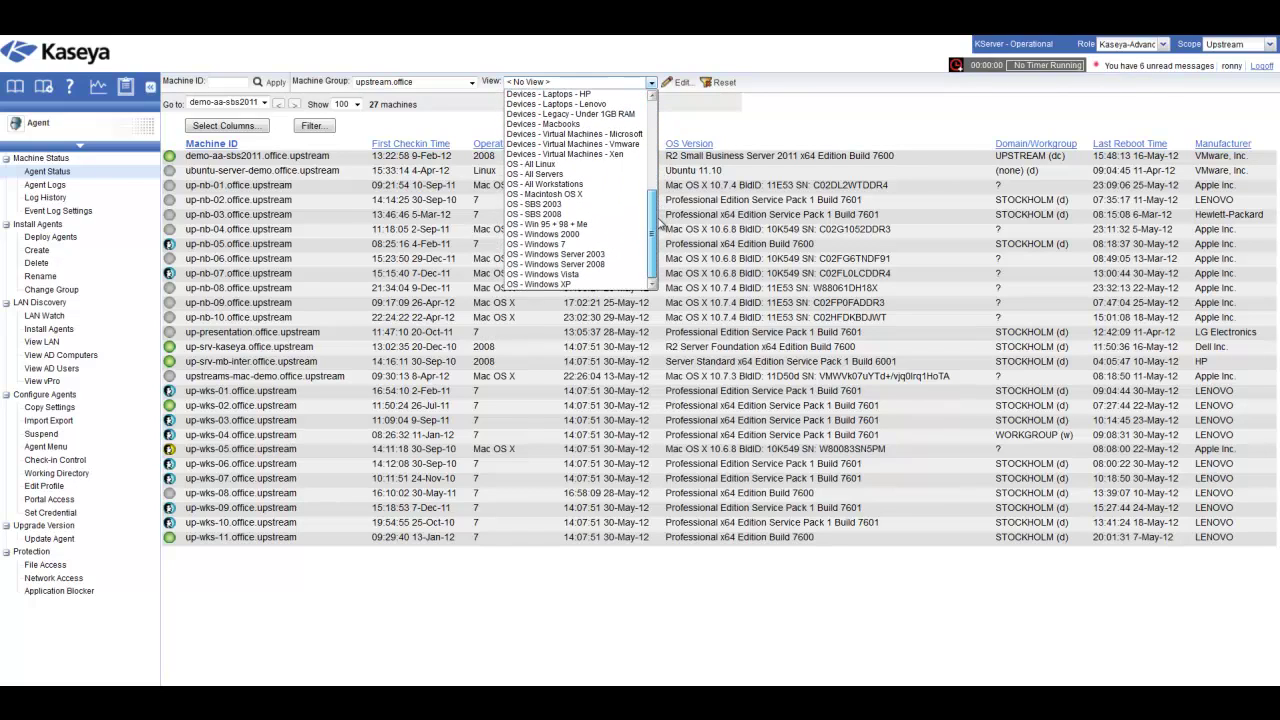
{"action": "left_click", "coordinate": [596, 176]}
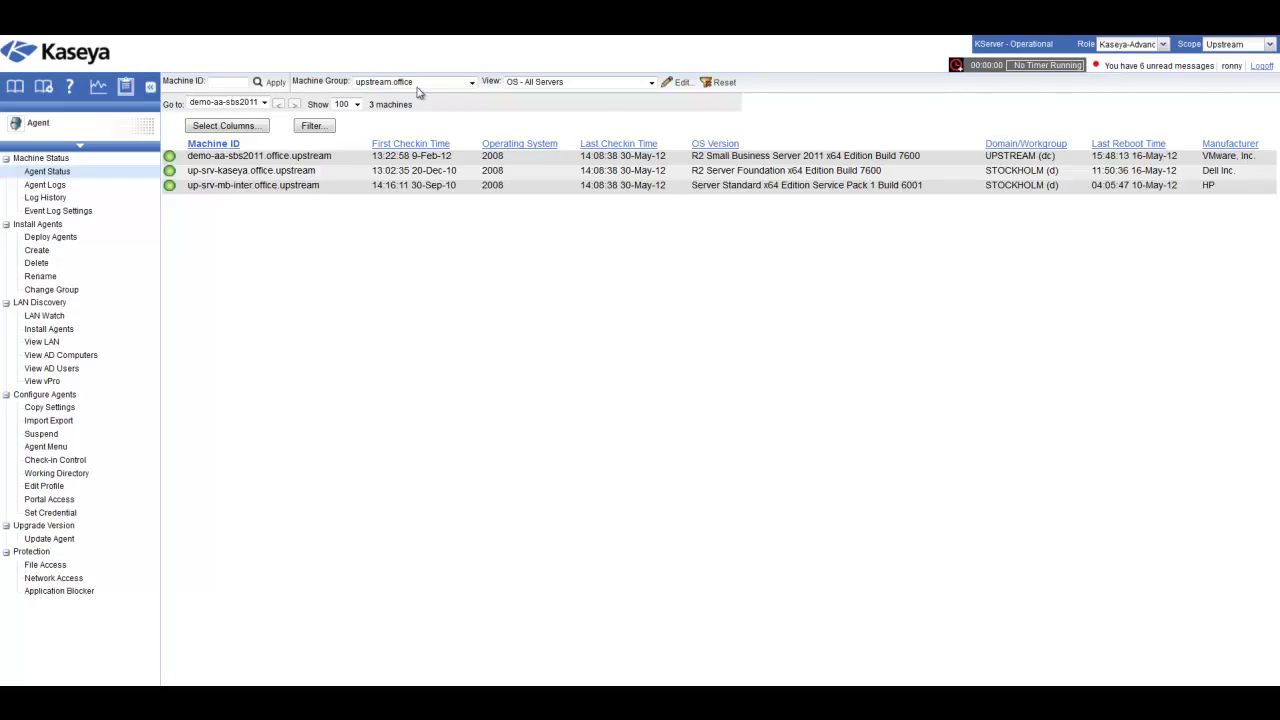
Filter the upstream.office machines with the "Devices - Laptops - HP" view.
{"action": "left_click", "coordinate": [651, 82]}
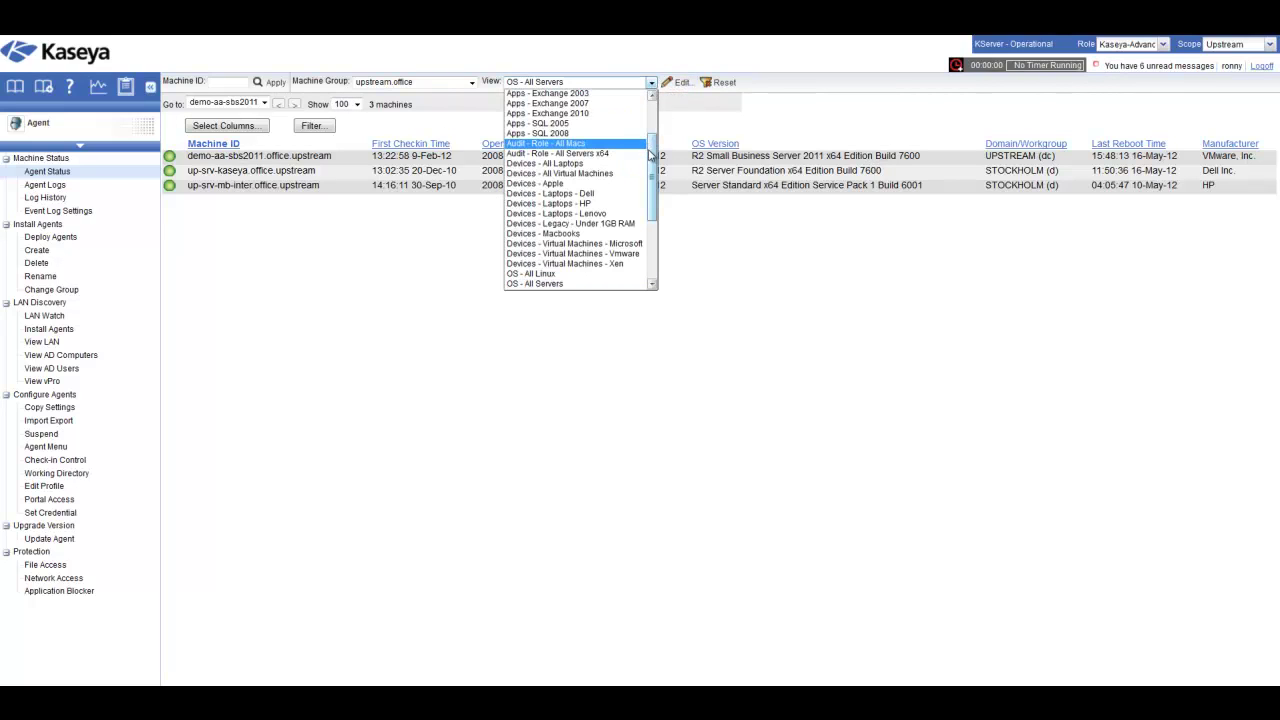
{"action": "scroll", "coordinate": [630, 160], "scroll_direction": "down", "scroll_amount": 1}
{"action": "left_click", "coordinate": [604, 187]}
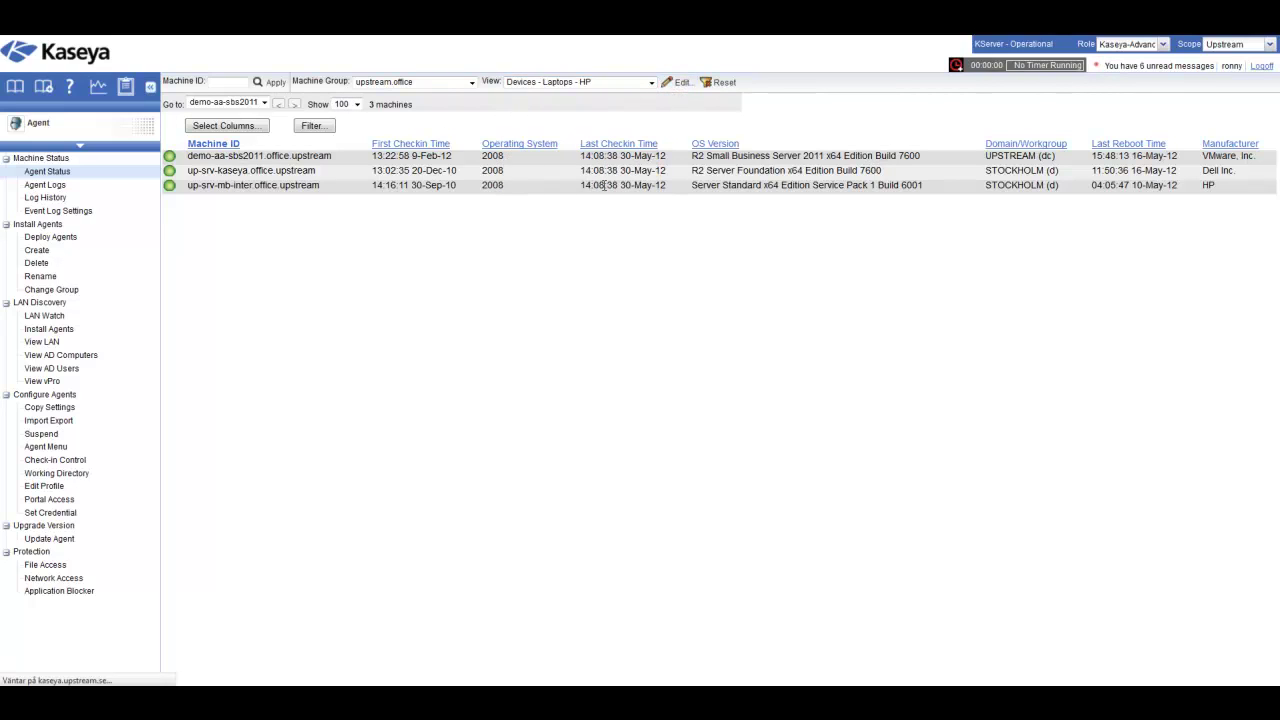
Filter the upstream.office machines with the "Apps - Adobe Reader below 9.3" view.
{"action": "left_click", "coordinate": [651, 82]}
{"action": "left_click_drag", "start_coordinate": [654, 128], "coordinate": [655, 216]}
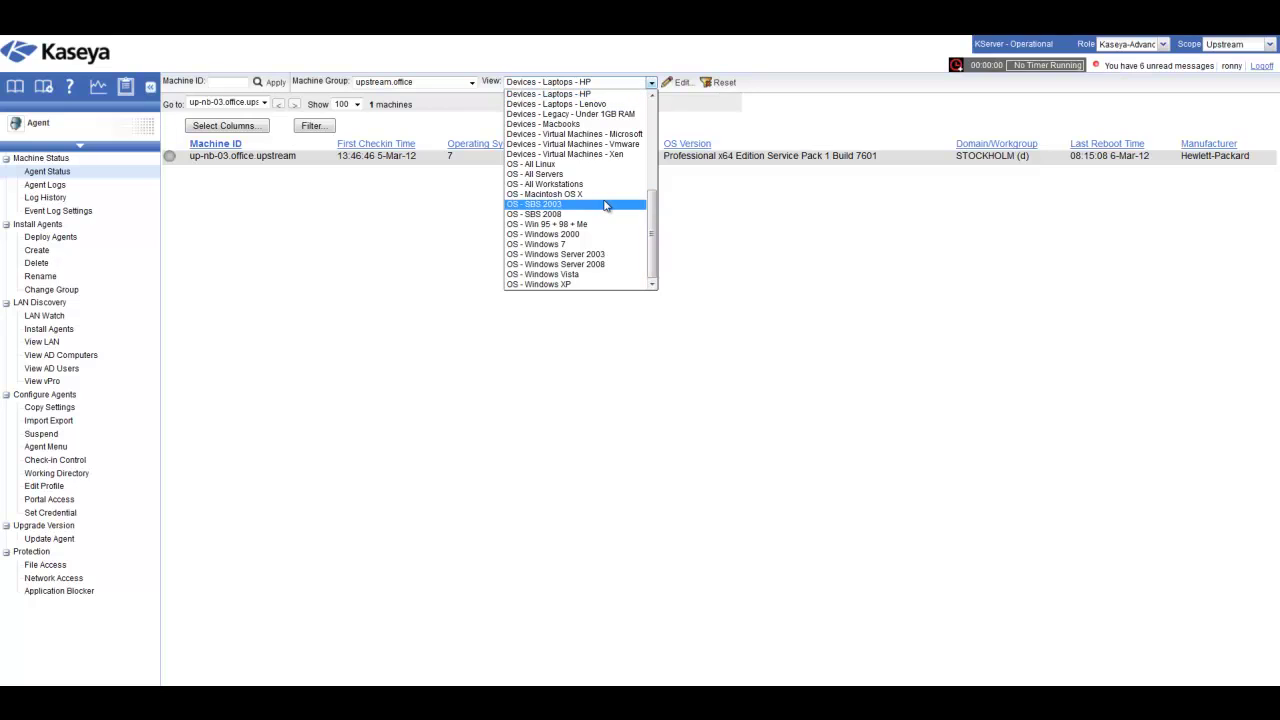
{"action": "scroll", "coordinate": [606, 190], "scroll_direction": "up", "scroll_amount": 6}
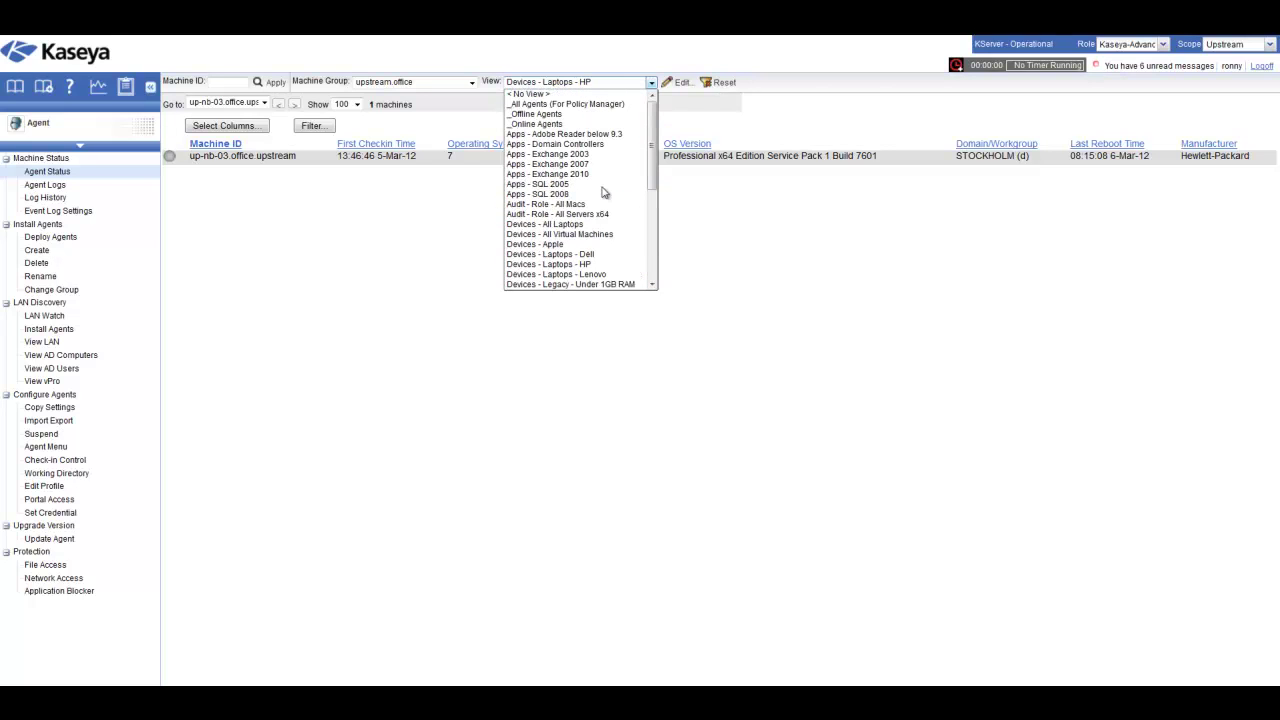
{"action": "left_click", "coordinate": [619, 134]}
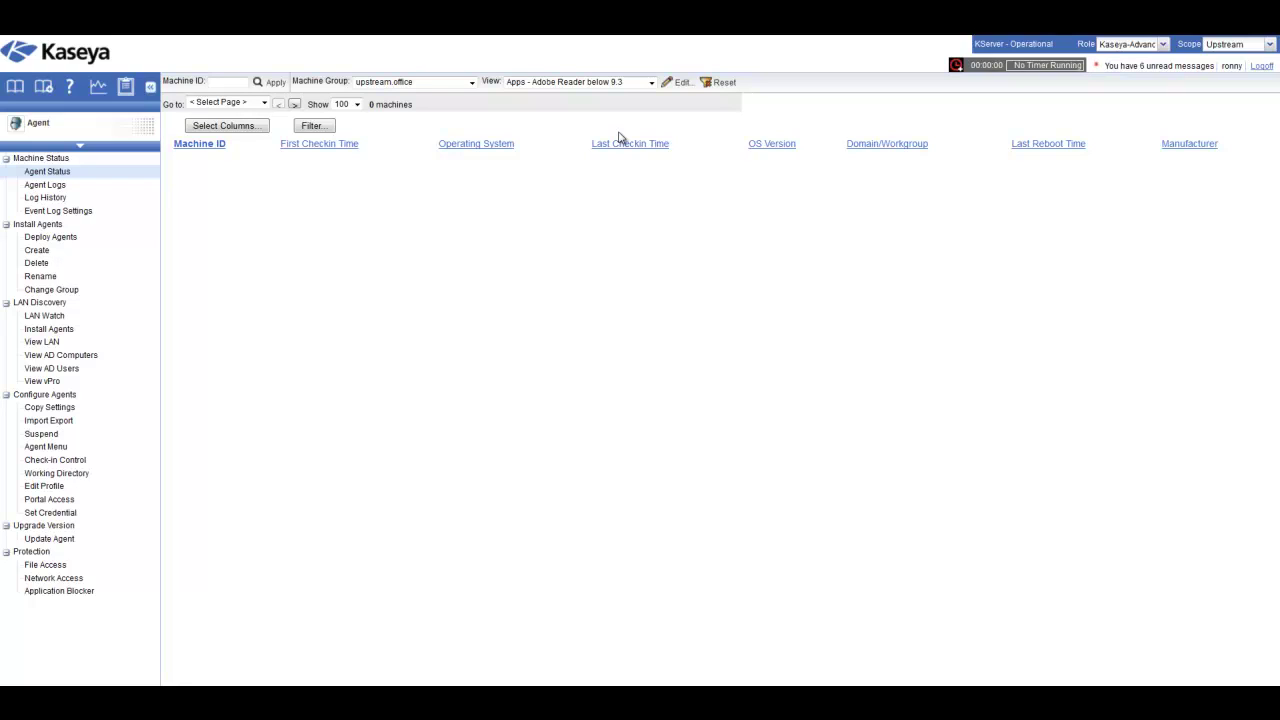
Set the machine group to All Groups, keeping the "Apps - Adobe Reader below 9.3" view.
{"action": "left_click", "coordinate": [651, 82]}
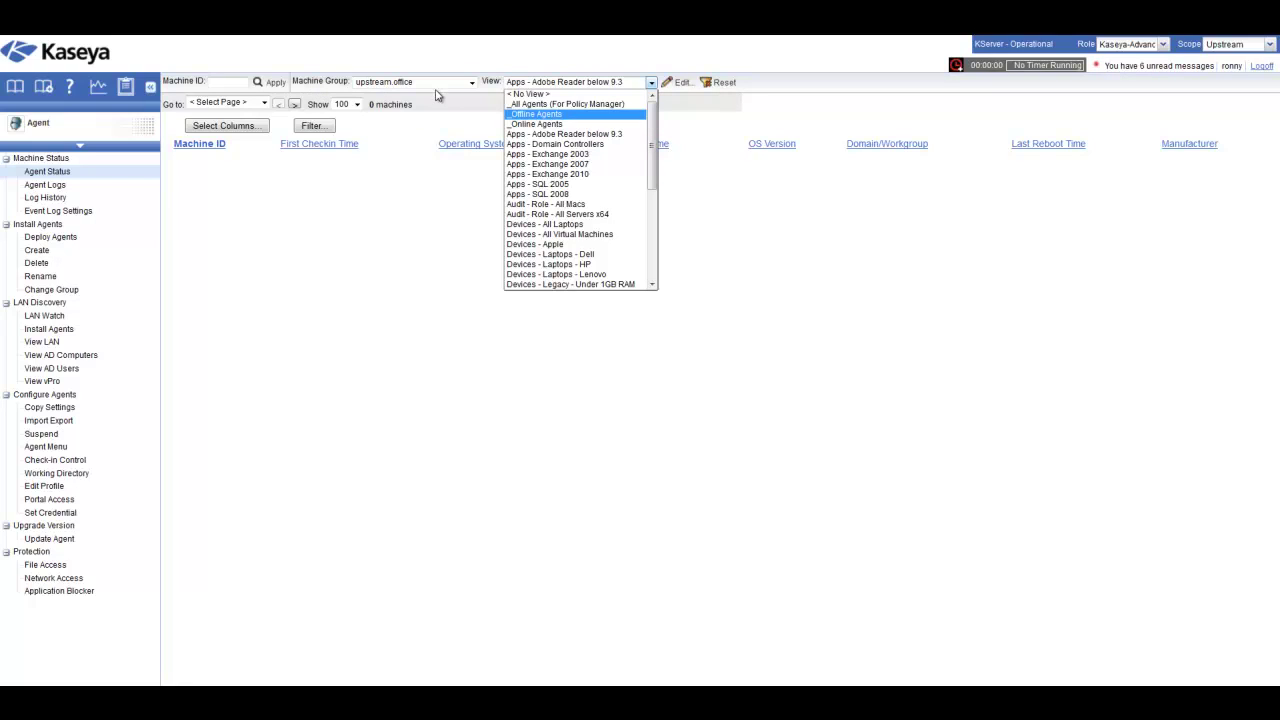
{"action": "left_click", "coordinate": [490, 100]}
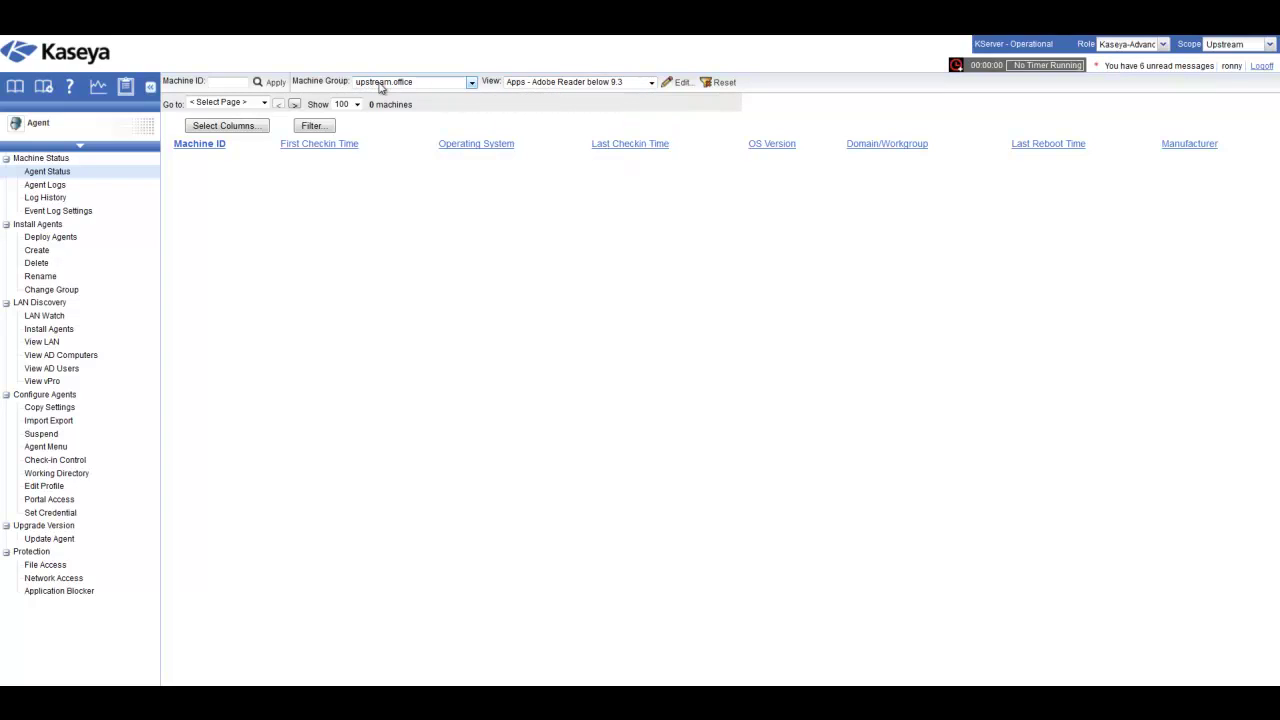
{"action": "left_click", "coordinate": [470, 84]}
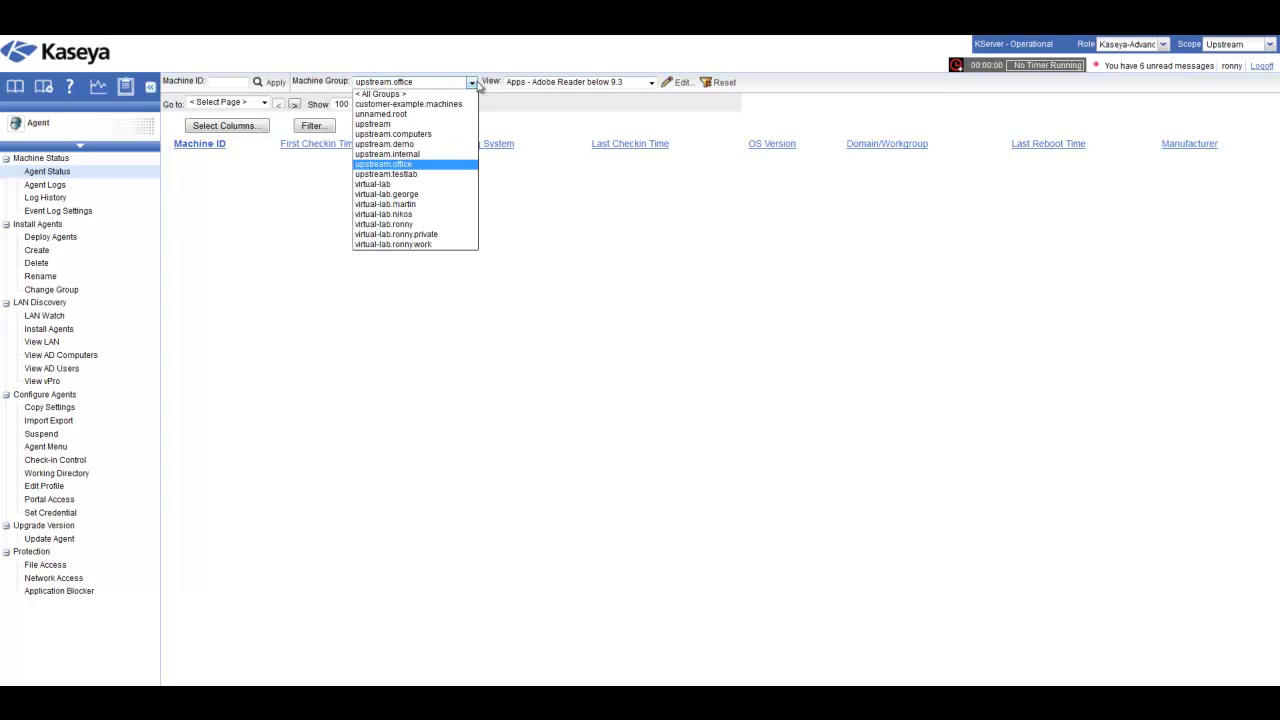
{"action": "left_click", "coordinate": [471, 99]}
Filter the machines of all groups with the "Devices - Apple" view.
{"action": "left_click", "coordinate": [548, 84]}
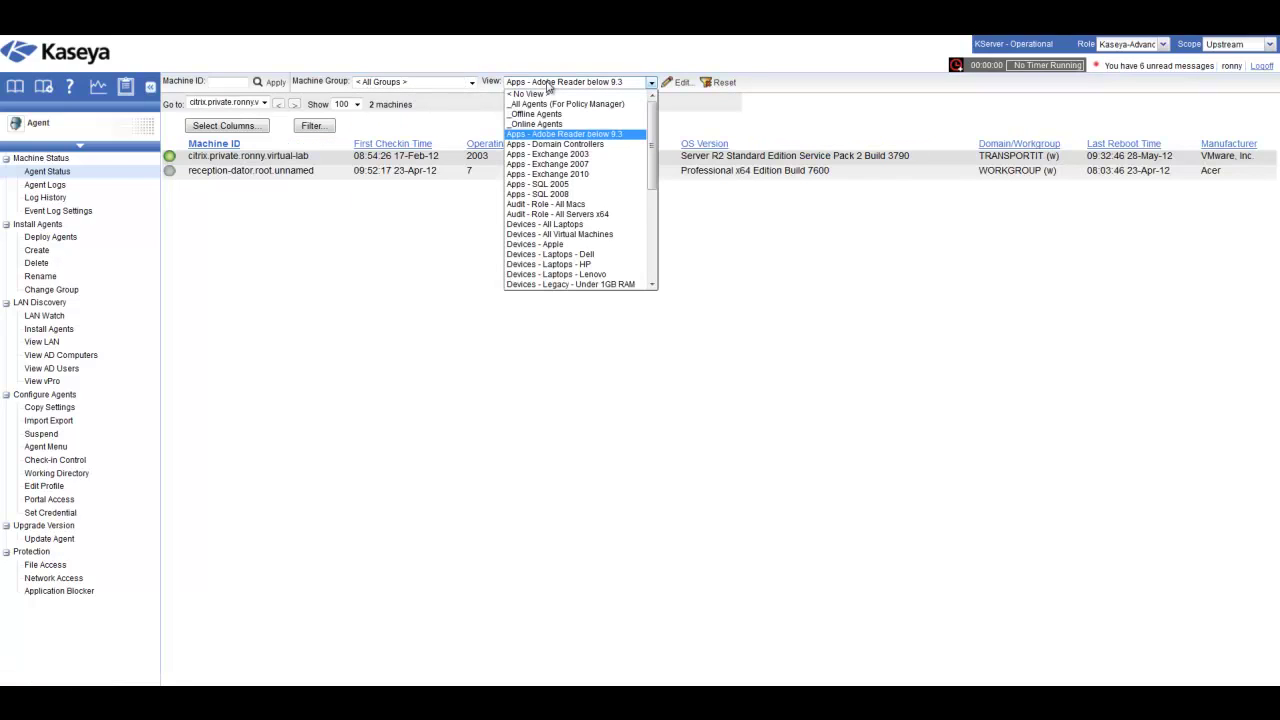
{"action": "left_click", "coordinate": [579, 246]}
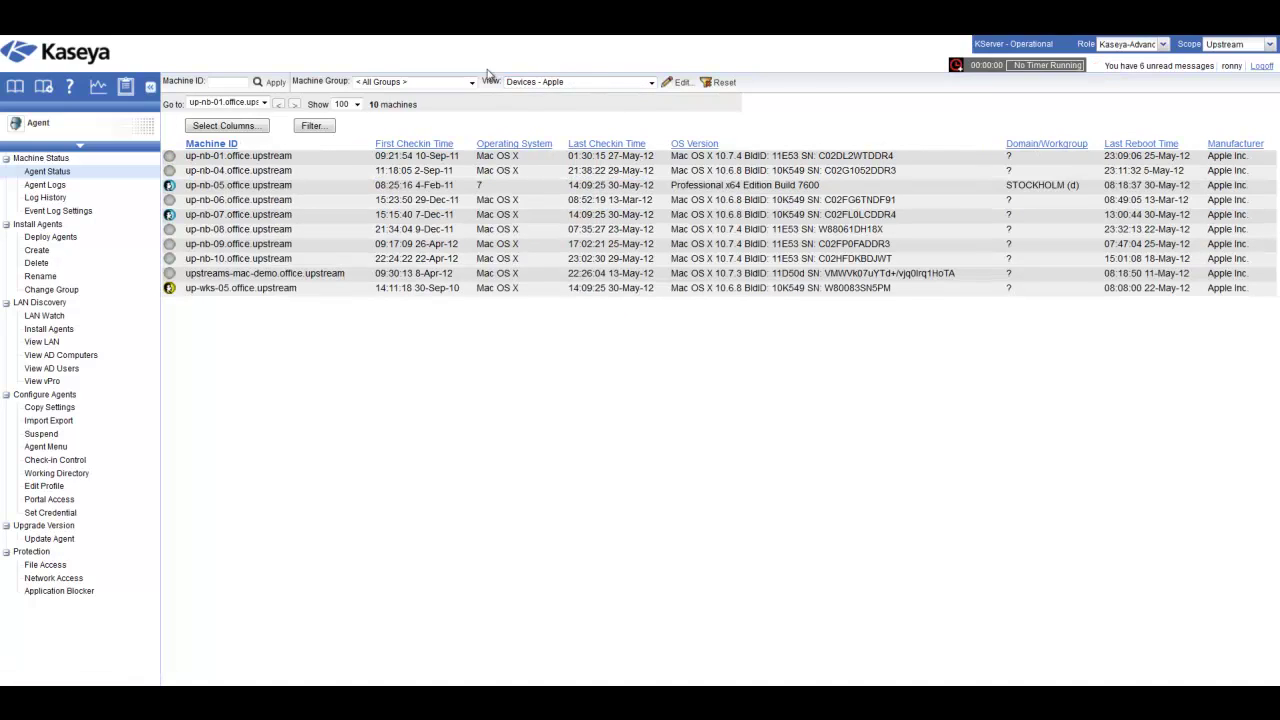
Set the machine group to upstream.office and the view to No View.
{"action": "left_click", "coordinate": [452, 84]}
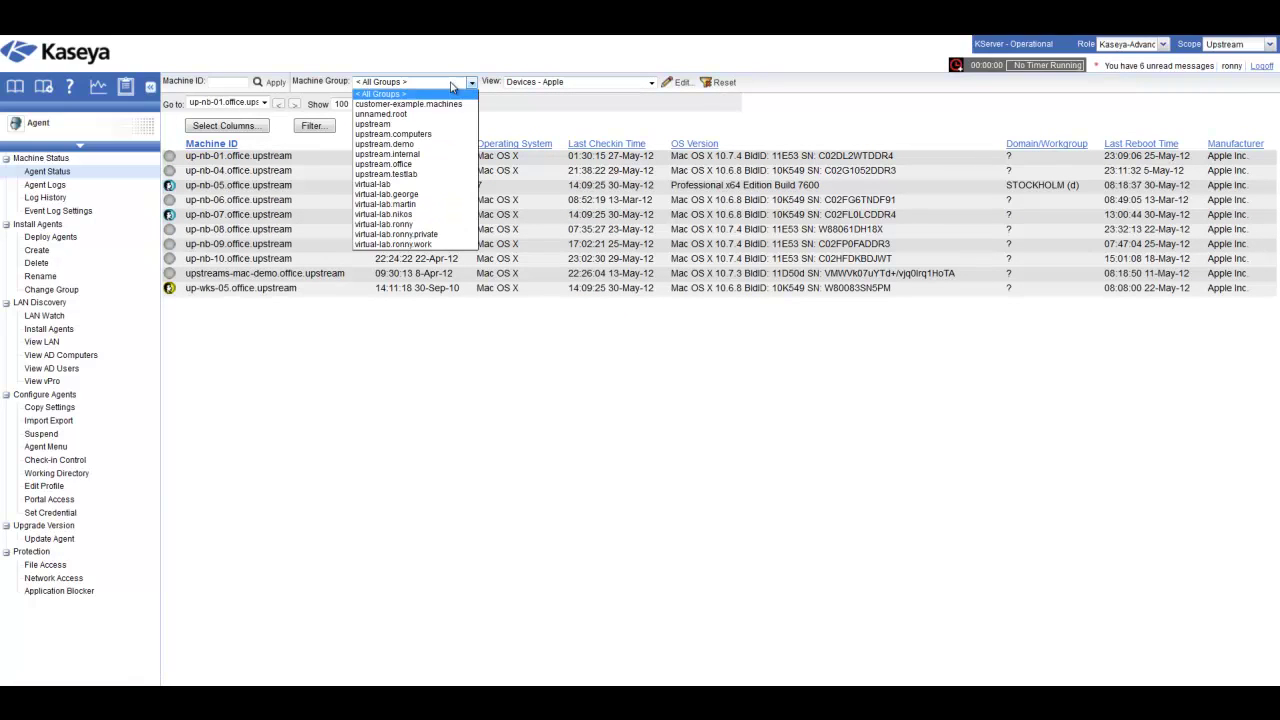
{"action": "left_click", "coordinate": [421, 165]}
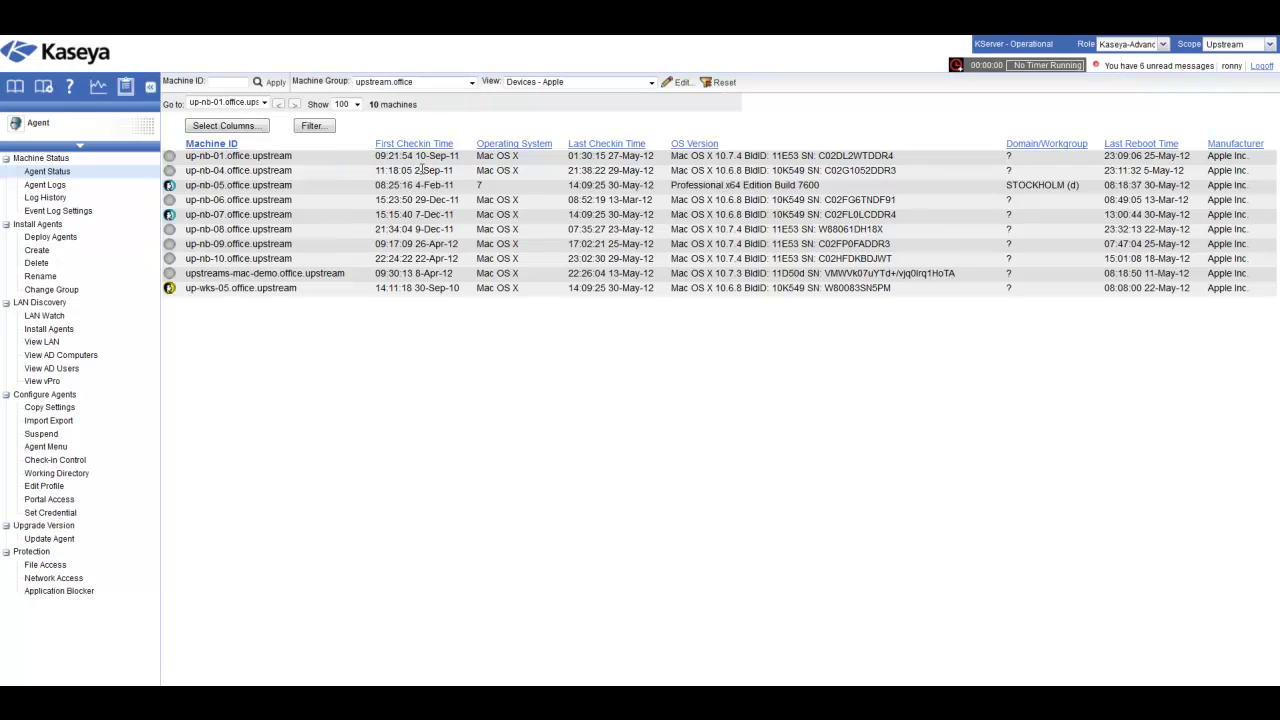
{"action": "left_click", "coordinate": [612, 84]}
{"action": "left_click", "coordinate": [609, 100]}
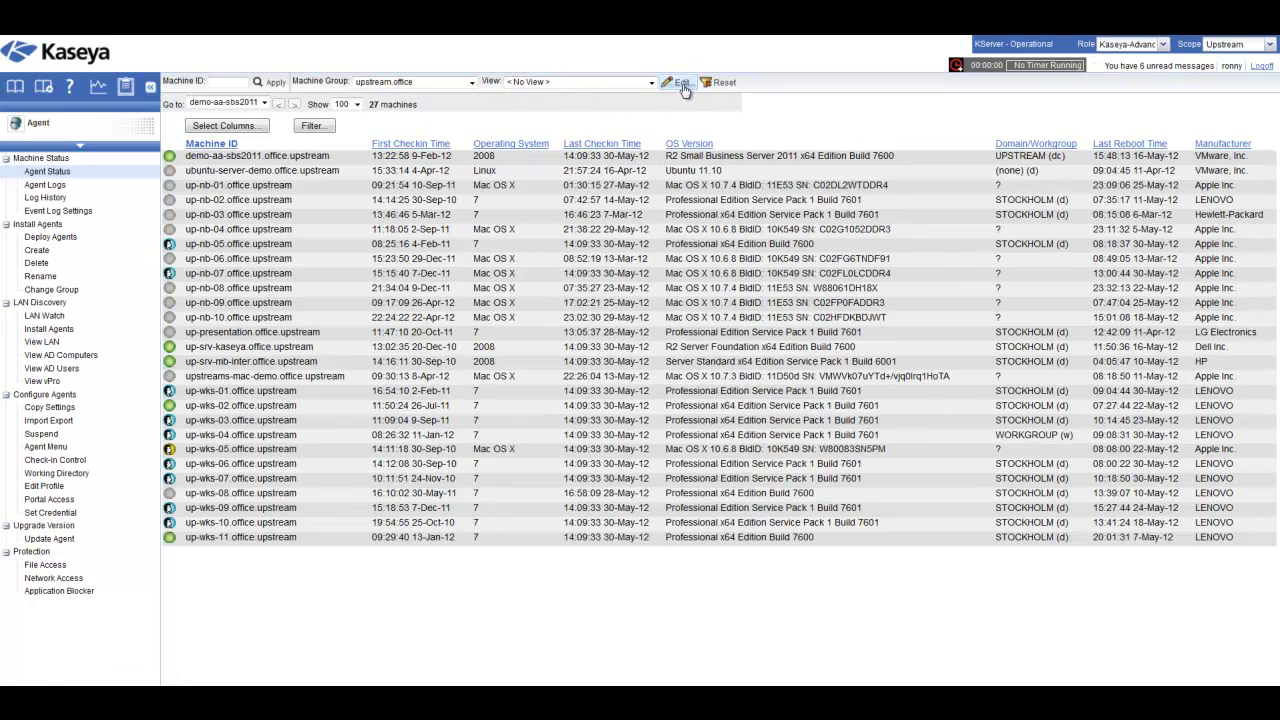
Open the view definitions editor and examine its saved views and the filter criteria offered for a new view.
{"action": "left_click", "coordinate": [679, 83]}
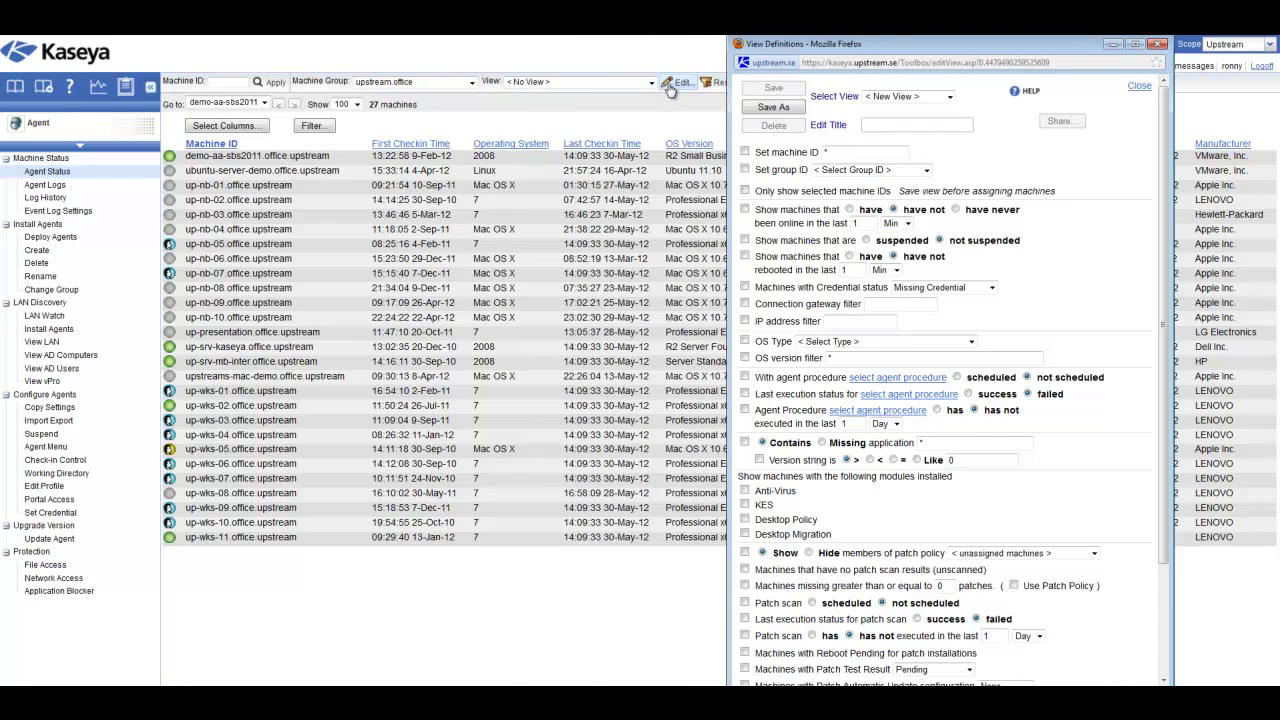
{"action": "left_click_drag", "start_coordinate": [862, 45], "coordinate": [530, 42]}
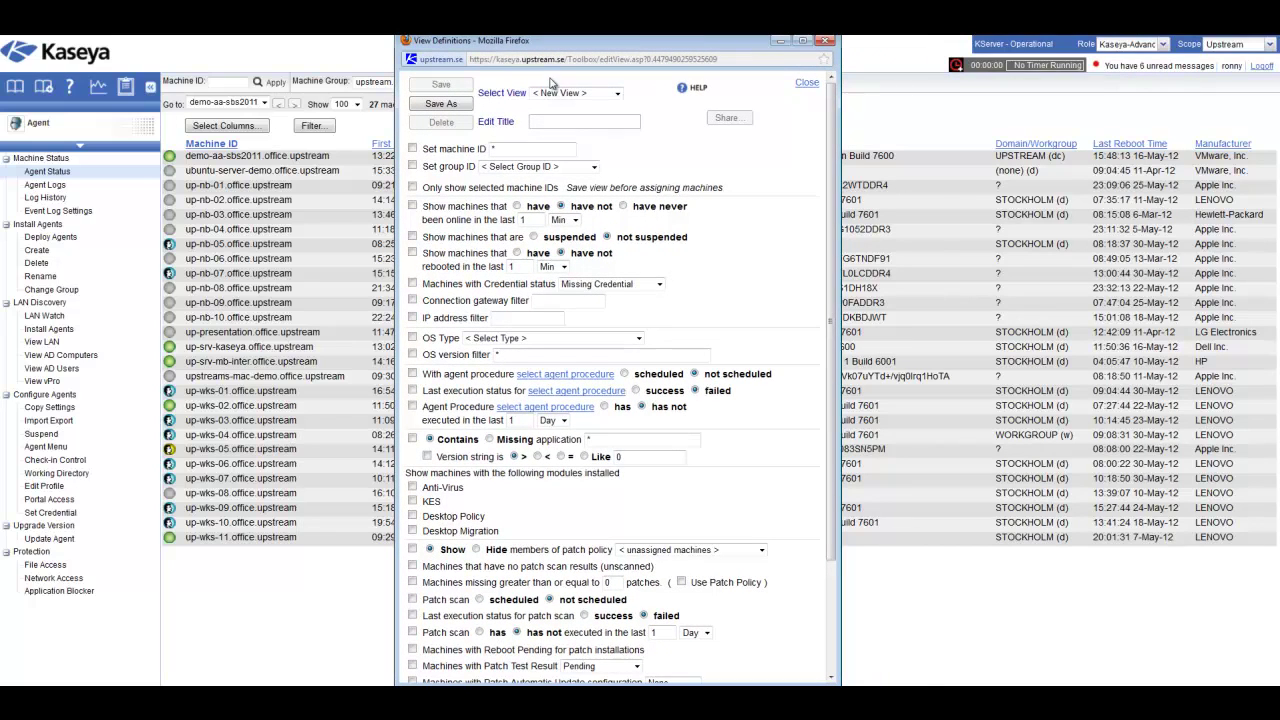
{"action": "left_click", "coordinate": [619, 94]}
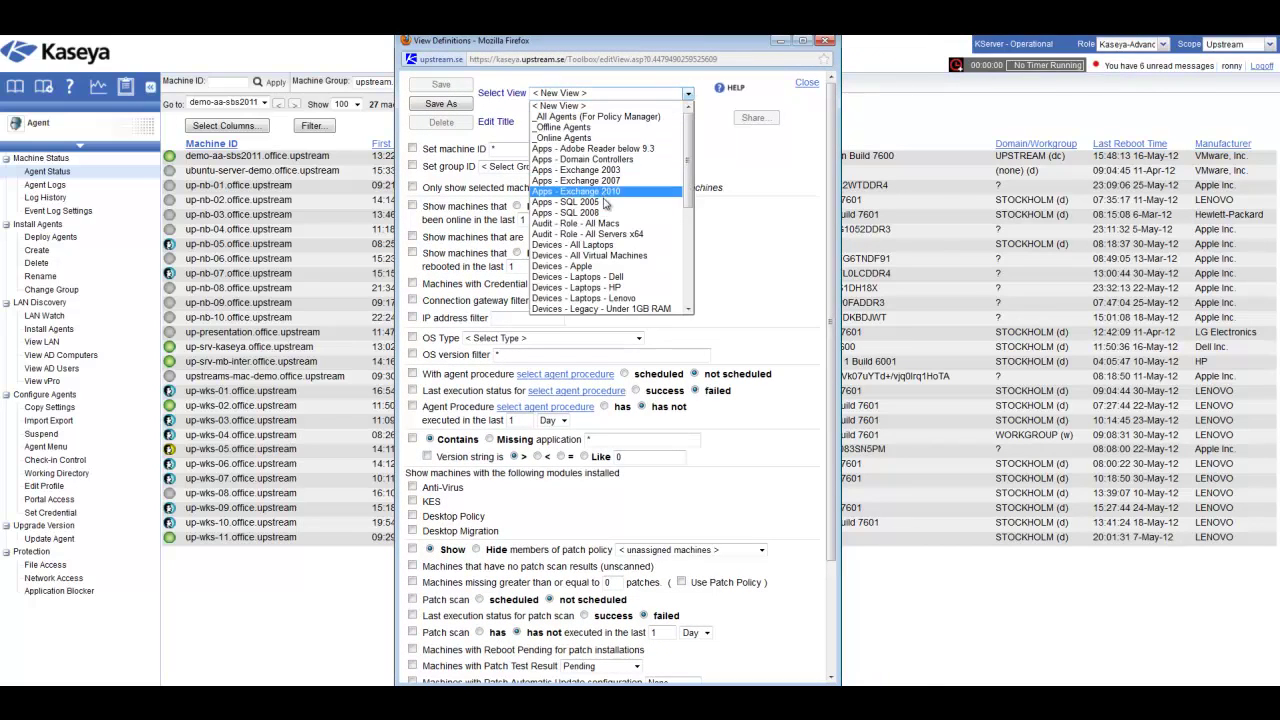
{"action": "left_click", "coordinate": [704, 106]}
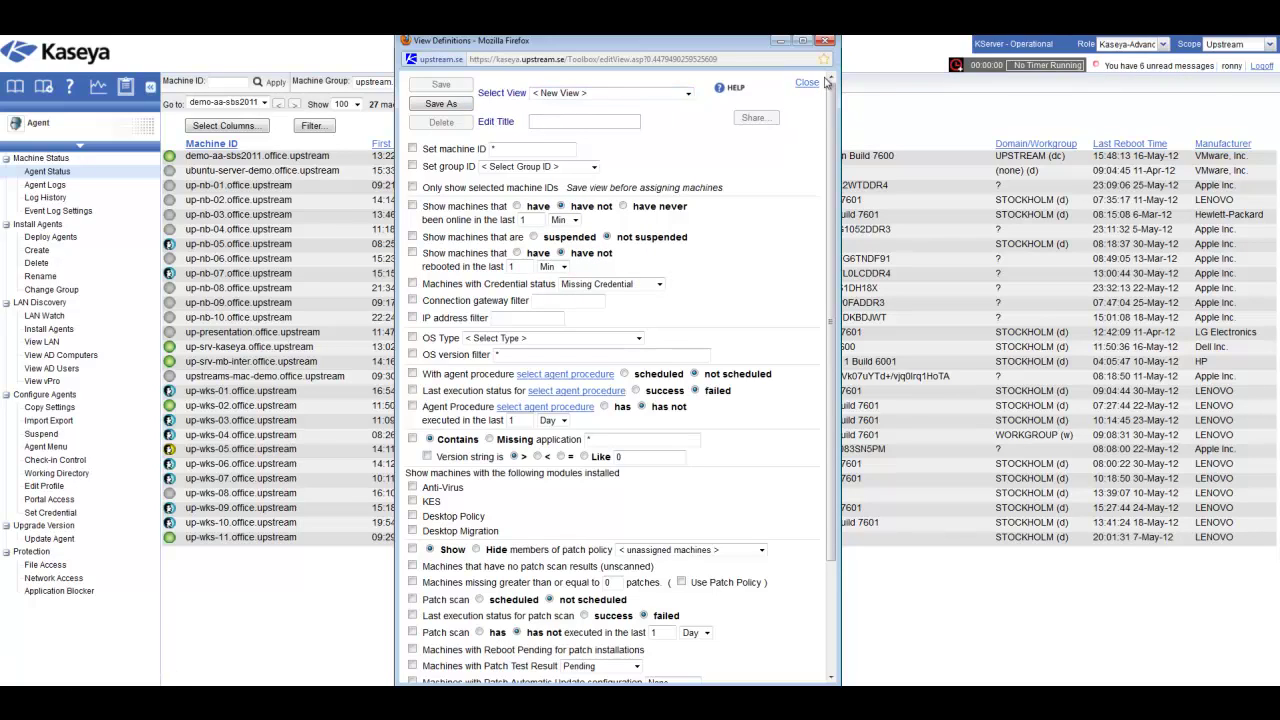
{"action": "left_click_drag", "start_coordinate": [834, 112], "coordinate": [834, 222]}
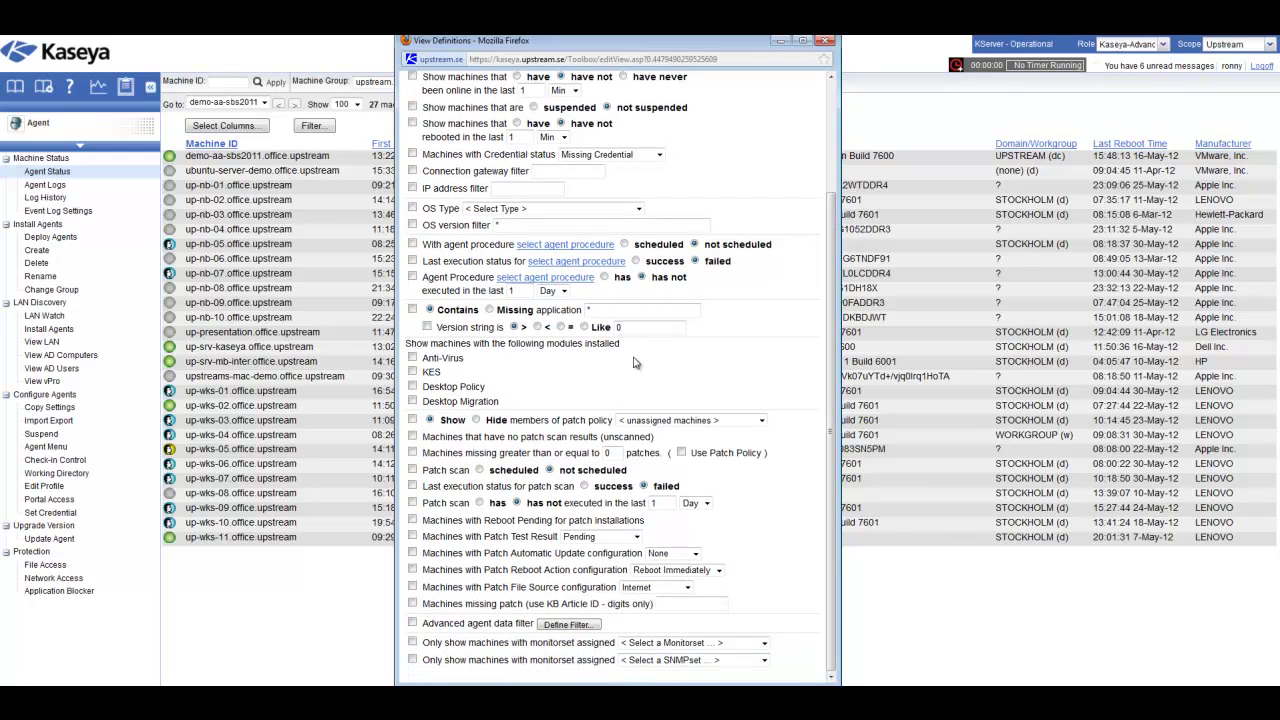
Try a new view with OS Type Windows XP and the Anti-Virus module, closing the editor without saving.
{"action": "left_click", "coordinate": [638, 209]}
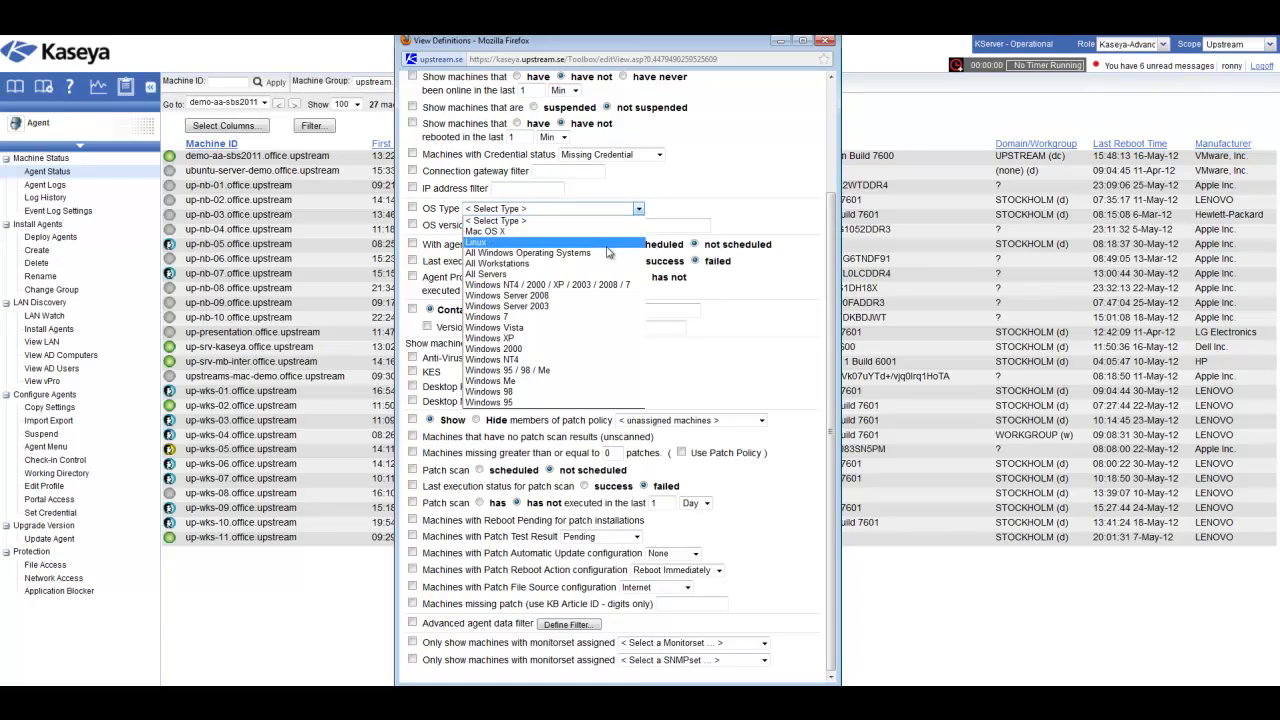
{"action": "left_click", "coordinate": [566, 339]}
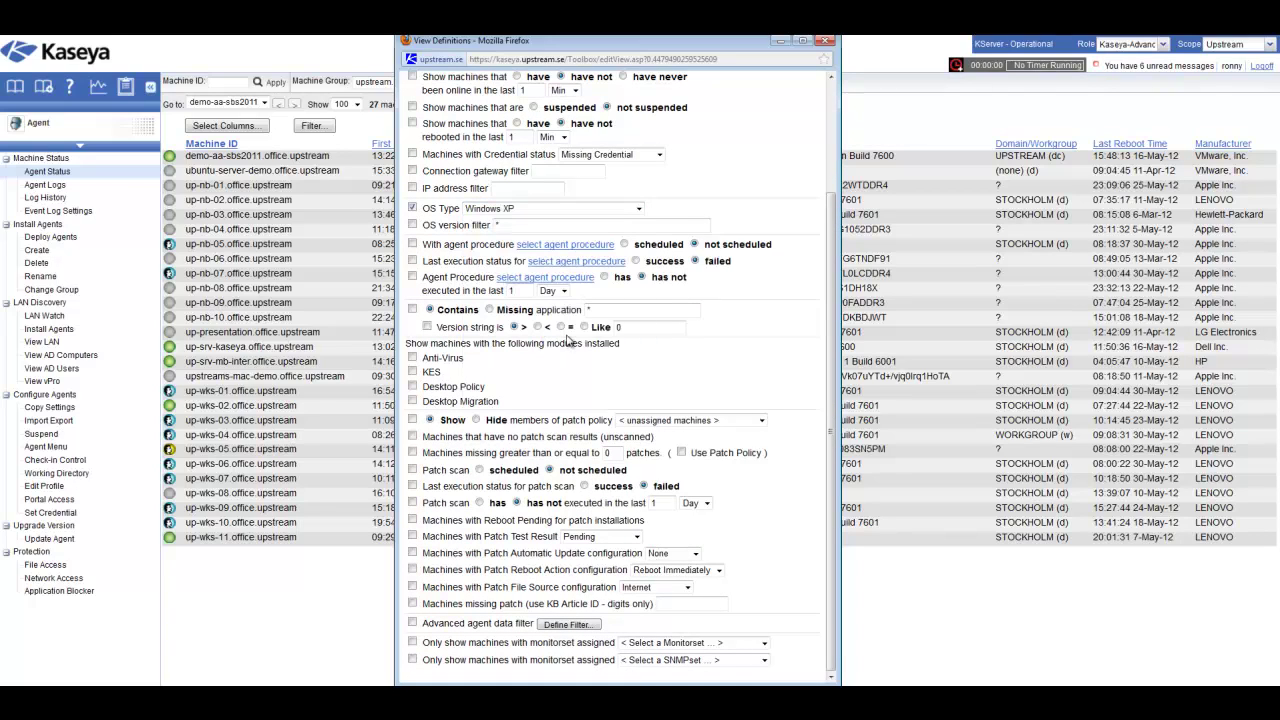
{"action": "left_click", "coordinate": [412, 357]}
{"action": "left_click", "coordinate": [825, 42]}
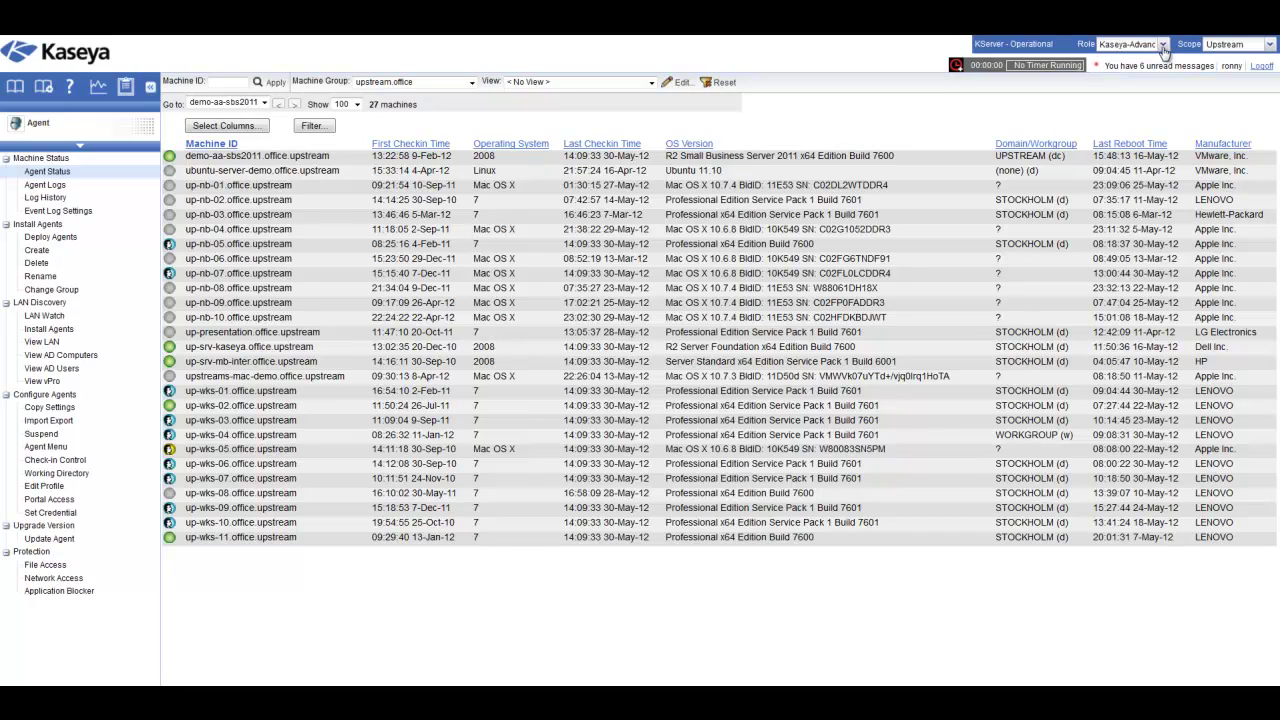
Open the User Roles page in the System module to view the roles and their members.
{"action": "left_click", "coordinate": [65, 135]}
{"action": "left_click", "coordinate": [140, 131]}
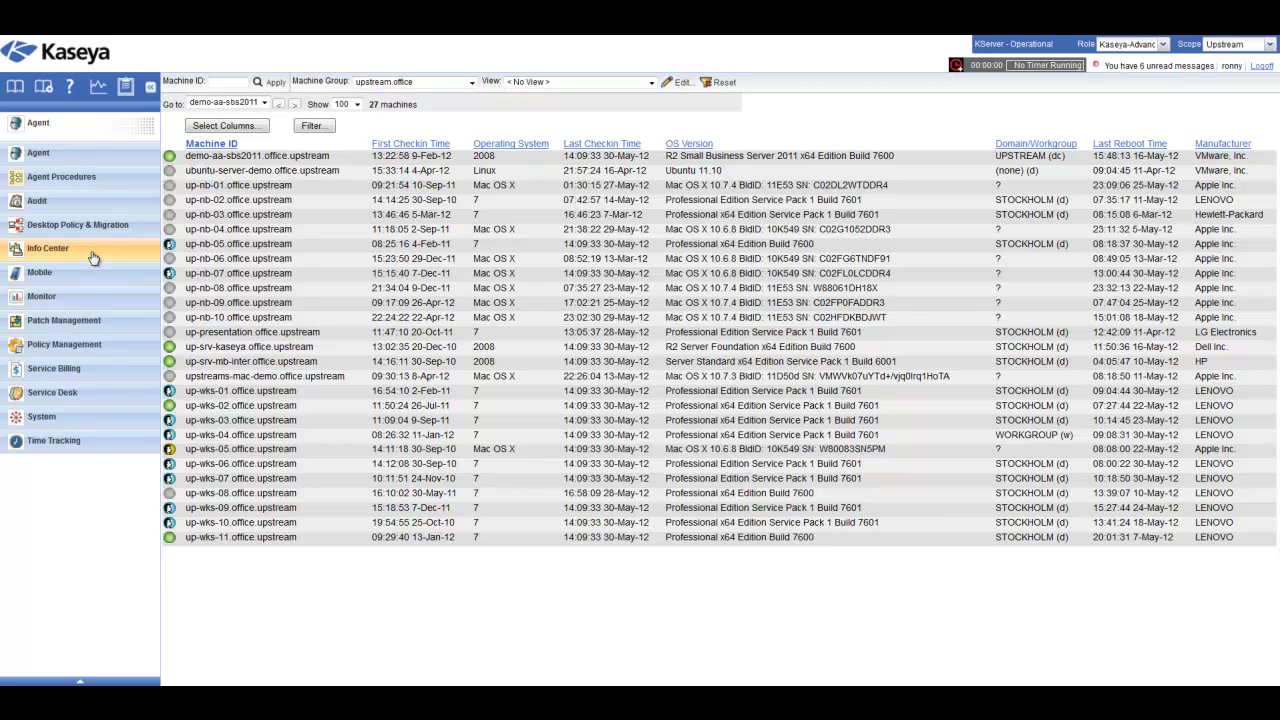
{"action": "left_click", "coordinate": [38, 153]}
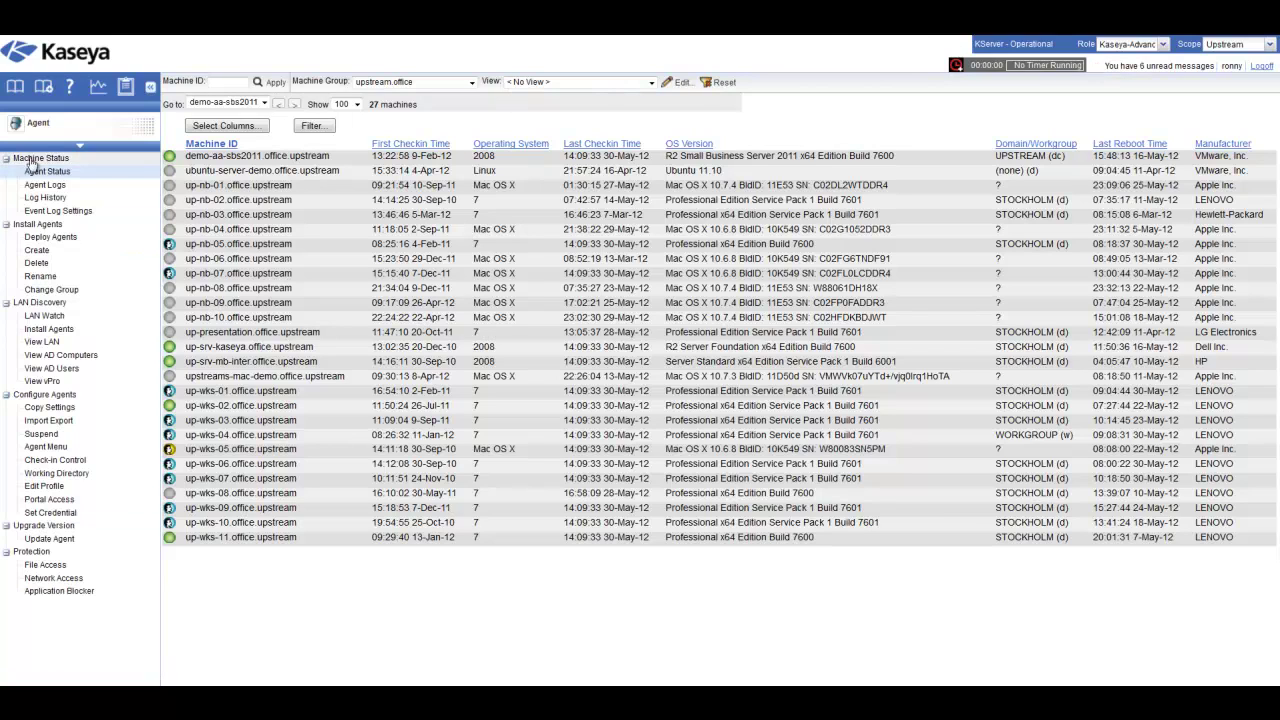
{"action": "left_click", "coordinate": [62, 142]}
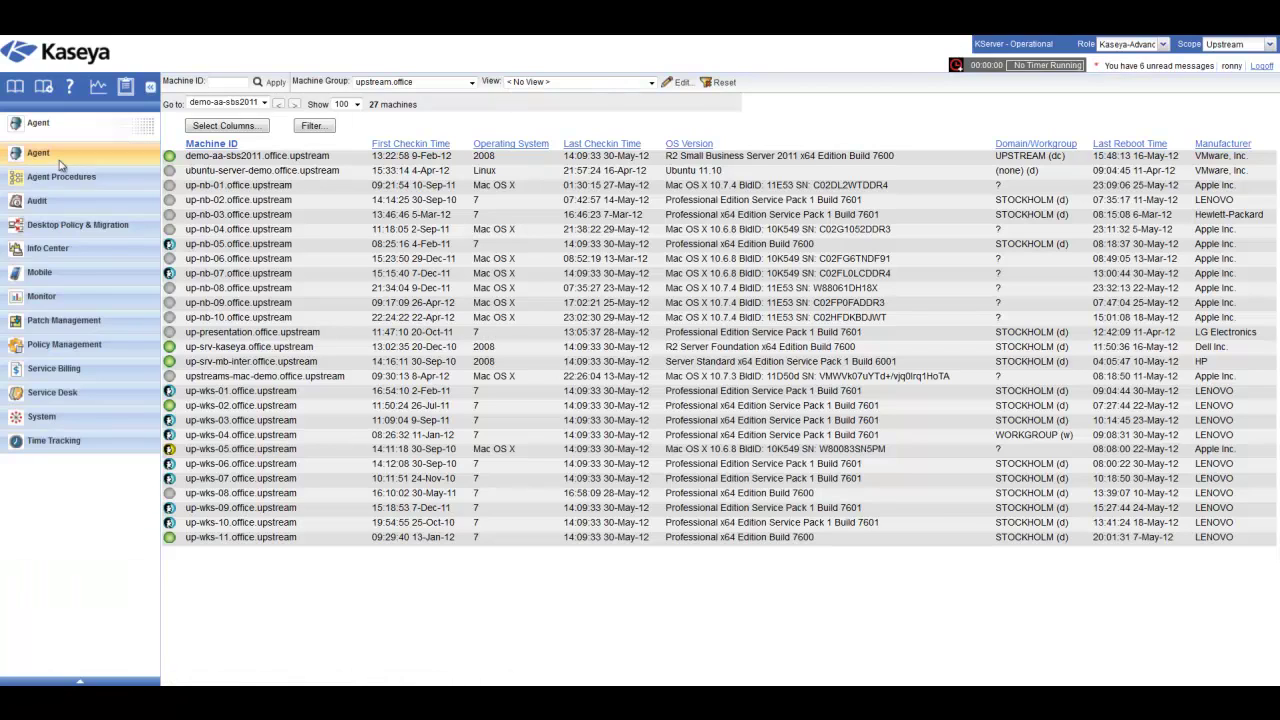
{"action": "left_click", "coordinate": [64, 420]}
{"action": "left_click", "coordinate": [48, 265]}
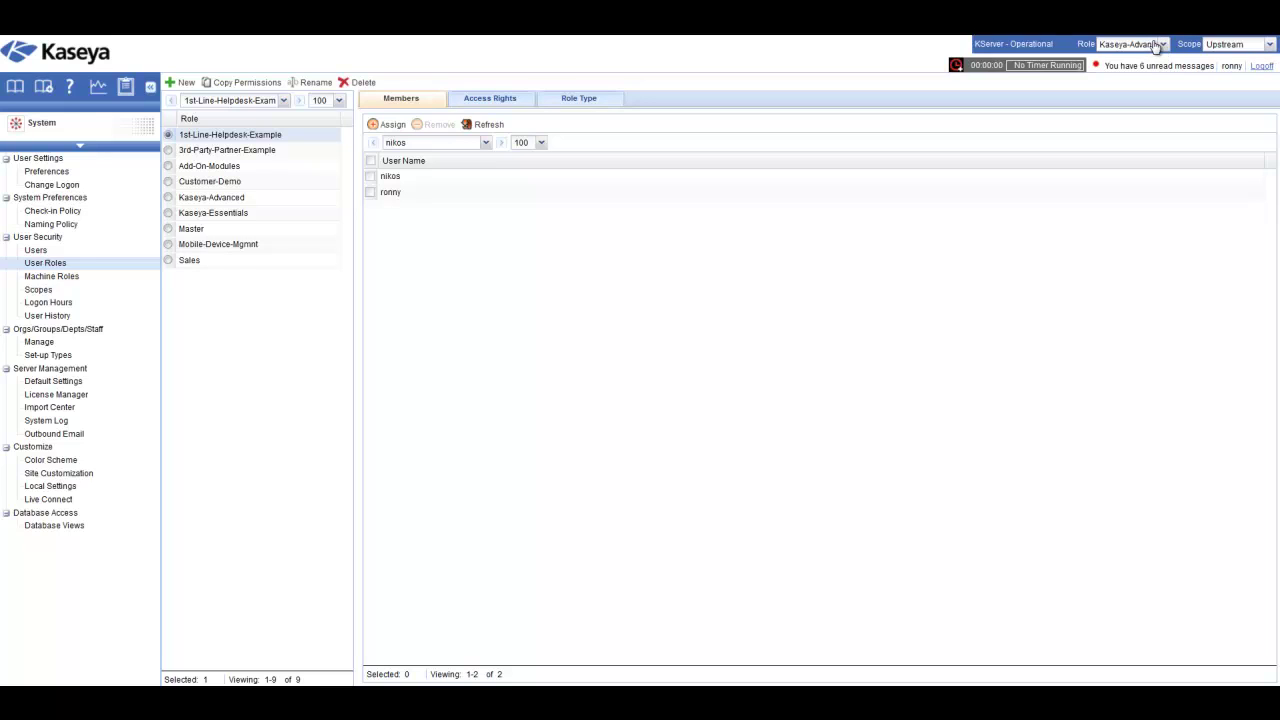
Return to the Agent Status page of the Agent module.
{"action": "left_click", "coordinate": [133, 125]}
{"action": "left_click", "coordinate": [80, 137]}
{"action": "left_click", "coordinate": [55, 164]}
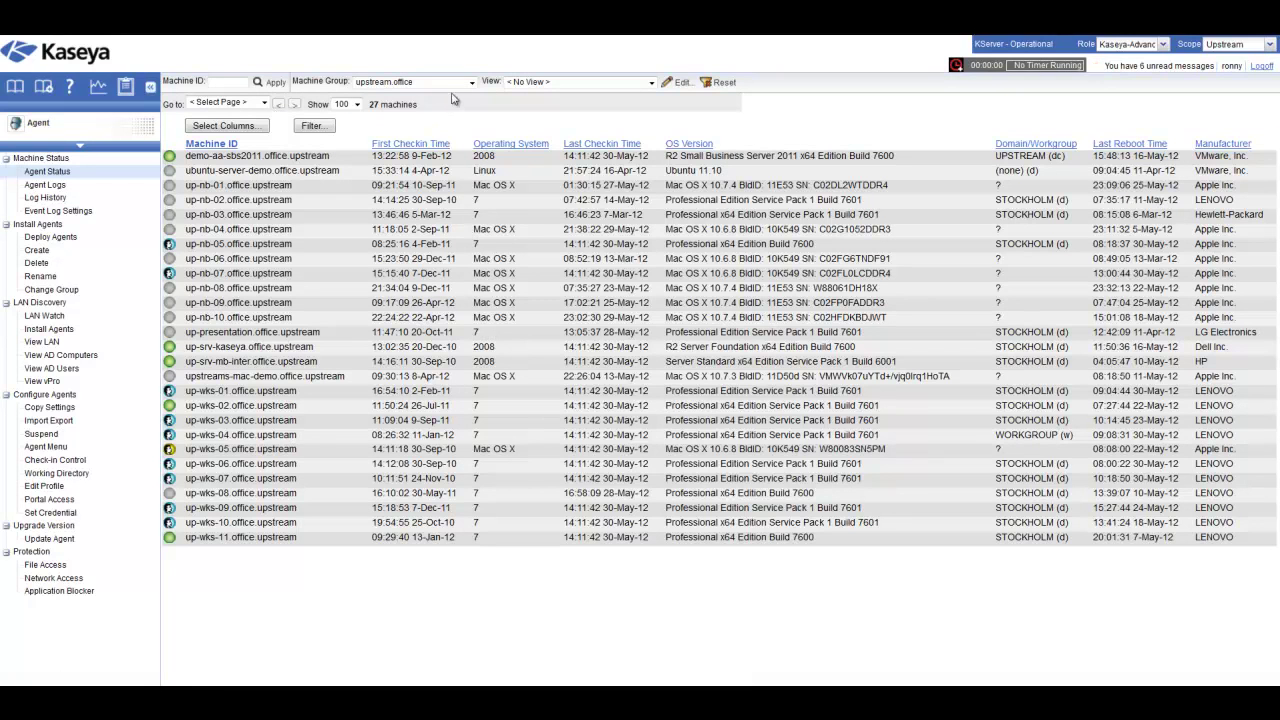
{"action": "left_click", "coordinate": [472, 82]}
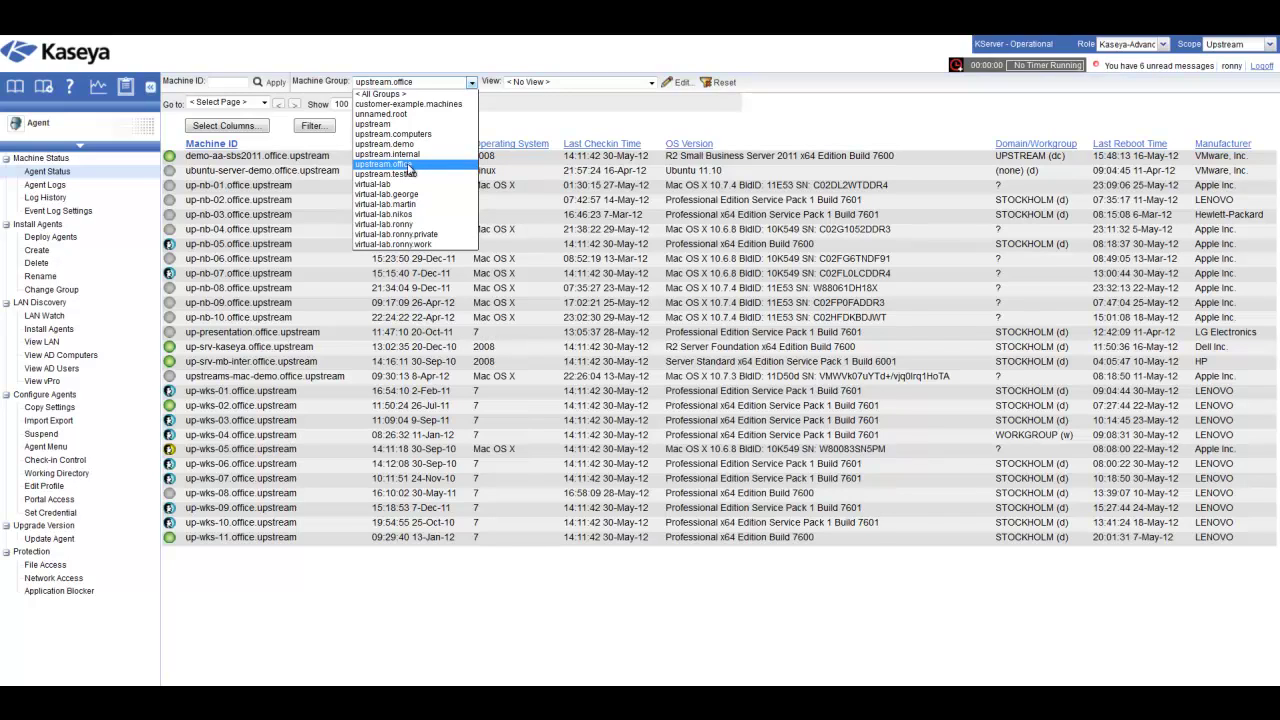
{"action": "left_click", "coordinate": [44, 130]}
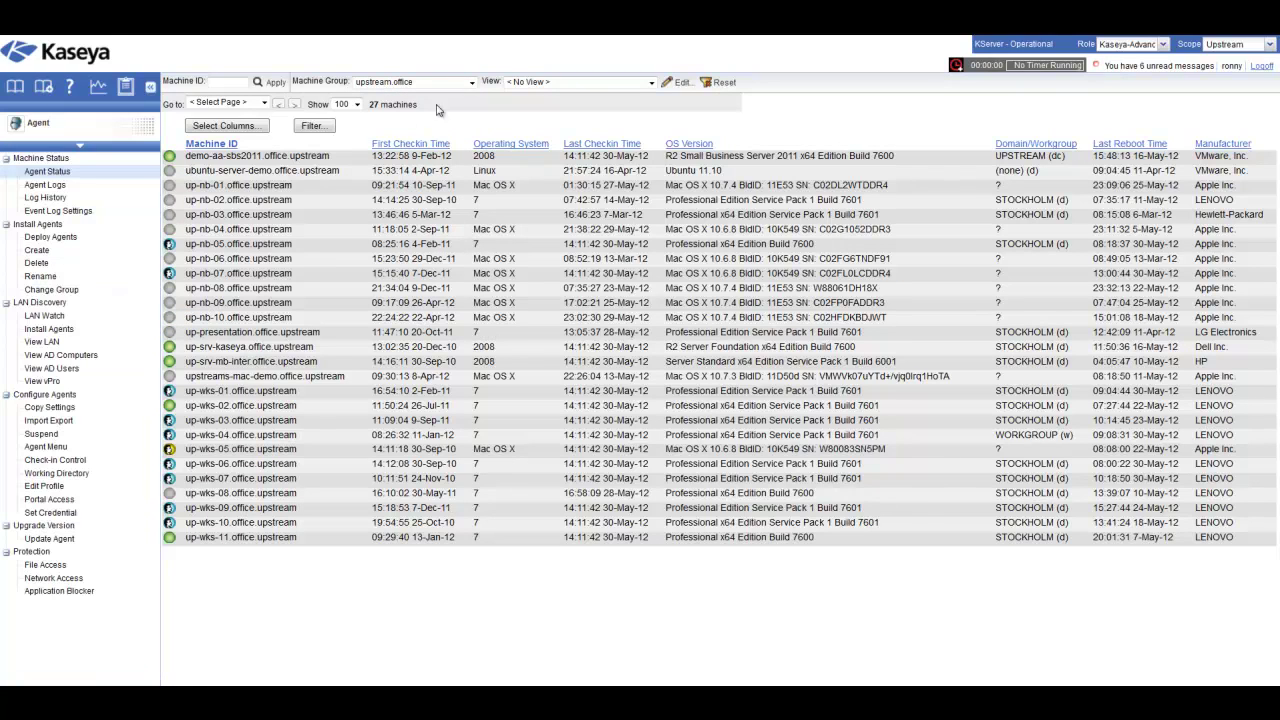
{"action": "left_click", "coordinate": [473, 83]}
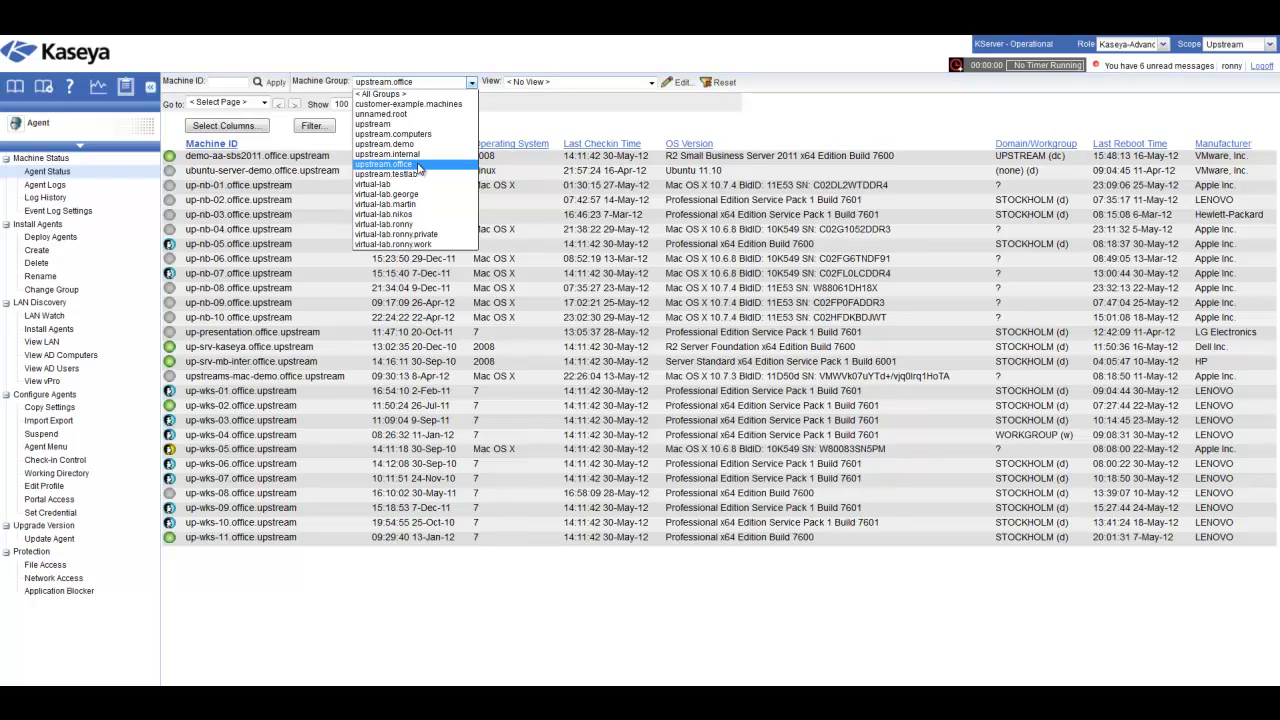
{"action": "key", "text": "Up"}
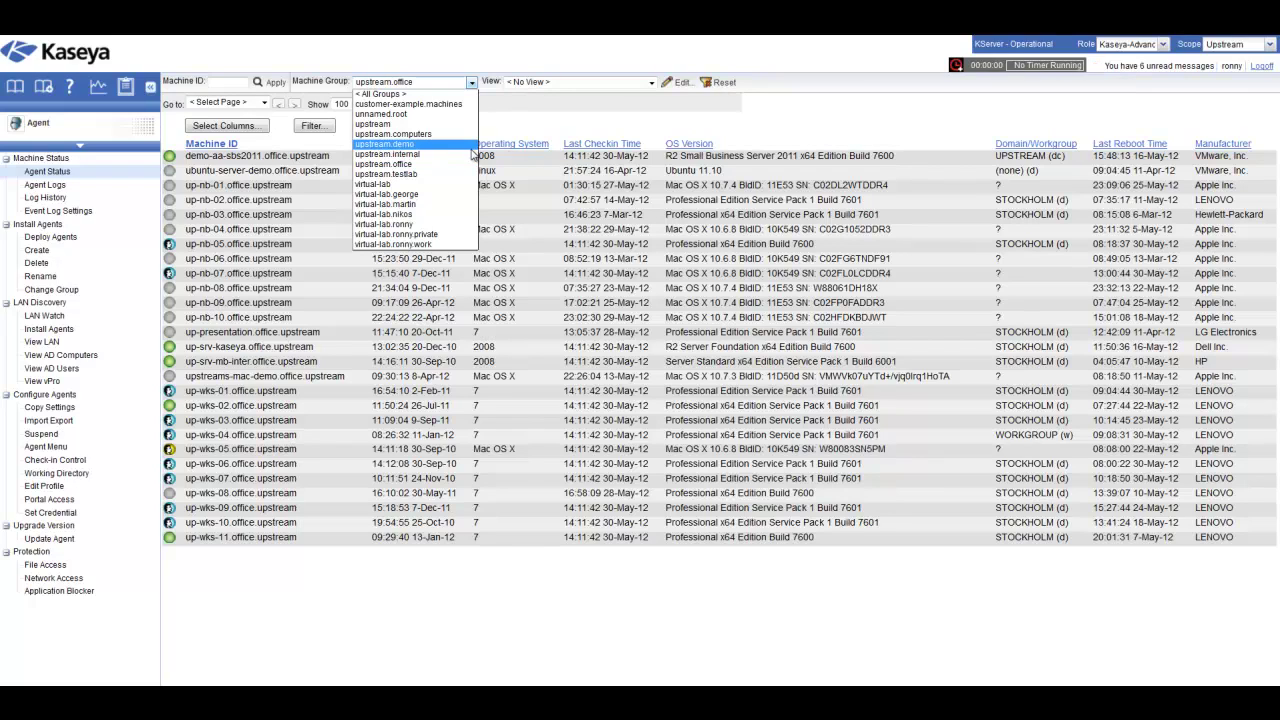
{"action": "left_click", "coordinate": [604, 125]}
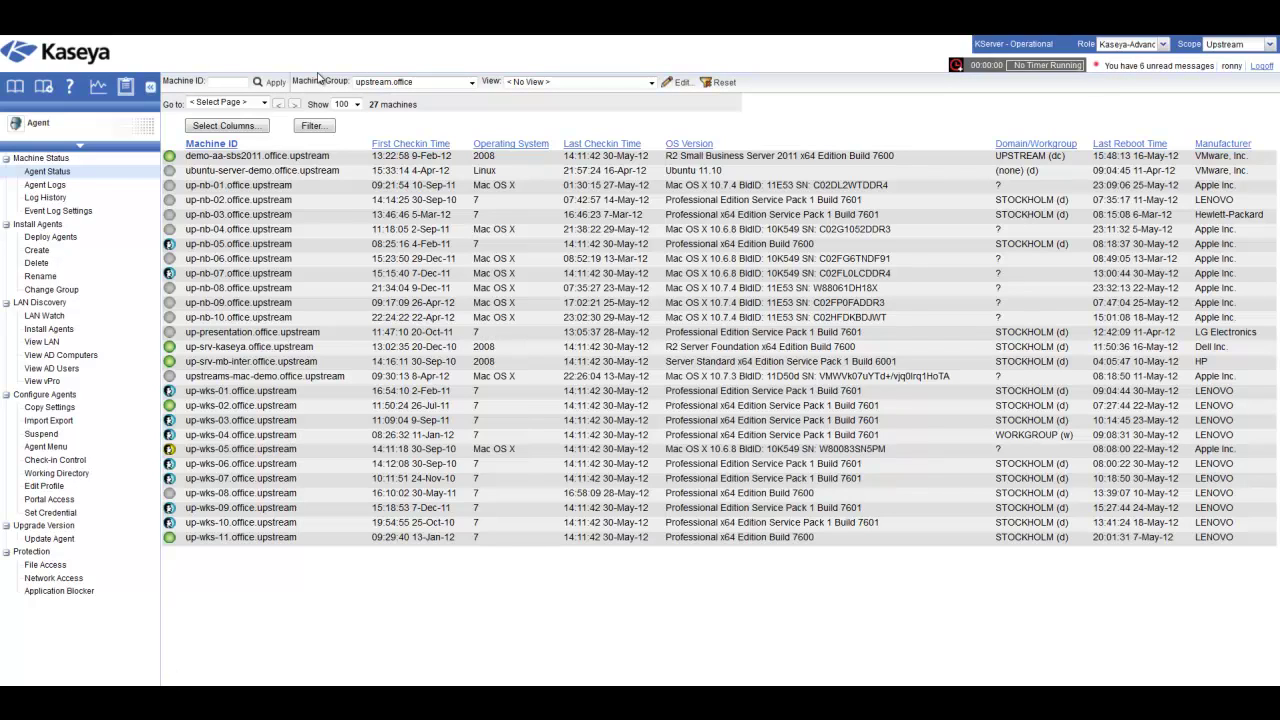
Filter the upstream.office machines by machine ID "dem*" and clear that ID filter again.
{"action": "type", "text": "dem*"}
{"action": "key", "text": "Return"}
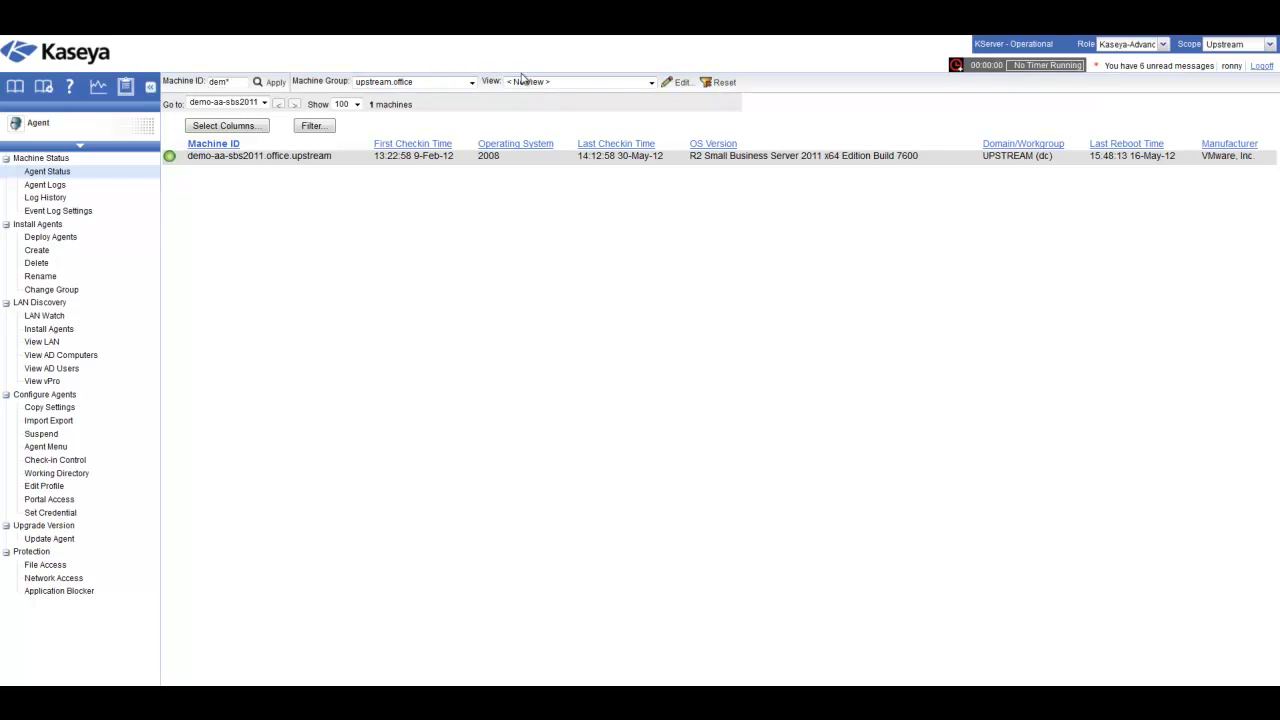
{"action": "left_click_drag", "start_coordinate": [237, 79], "coordinate": [182, 86]}
{"action": "key", "text": "BackSpace"}
{"action": "left_click", "coordinate": [265, 83]}
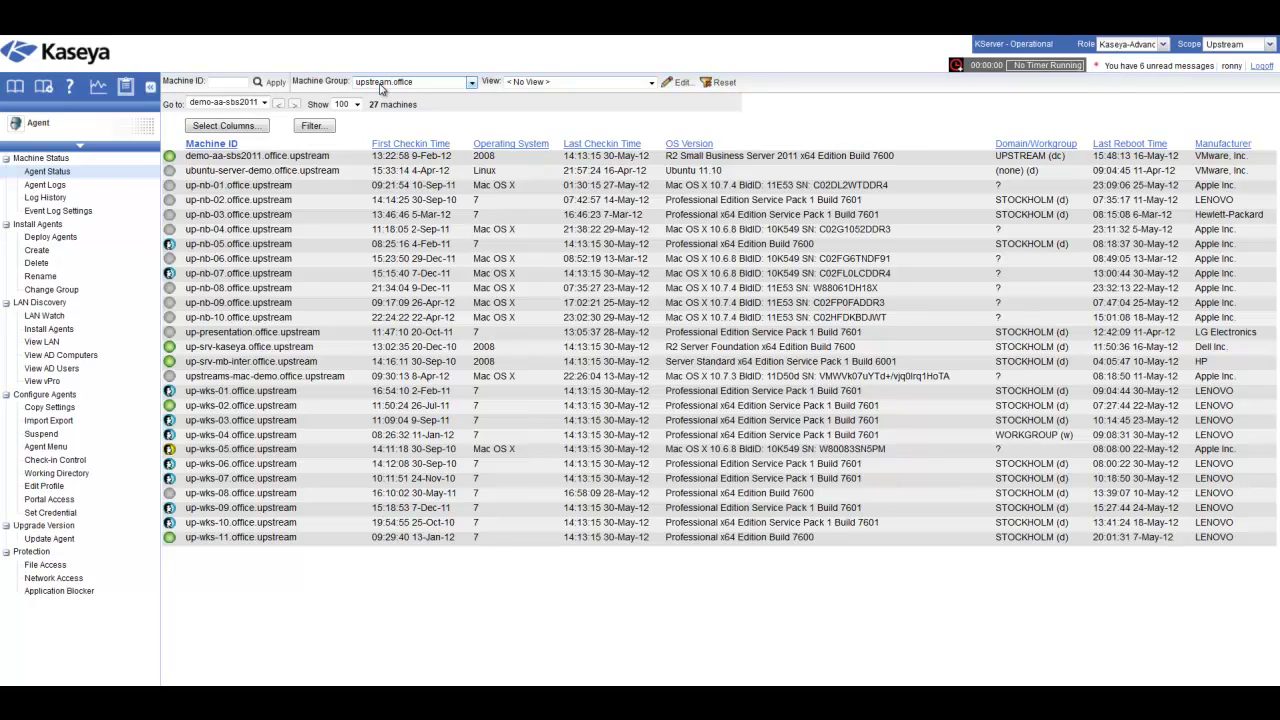
{"action": "left_click", "coordinate": [91, 134]}
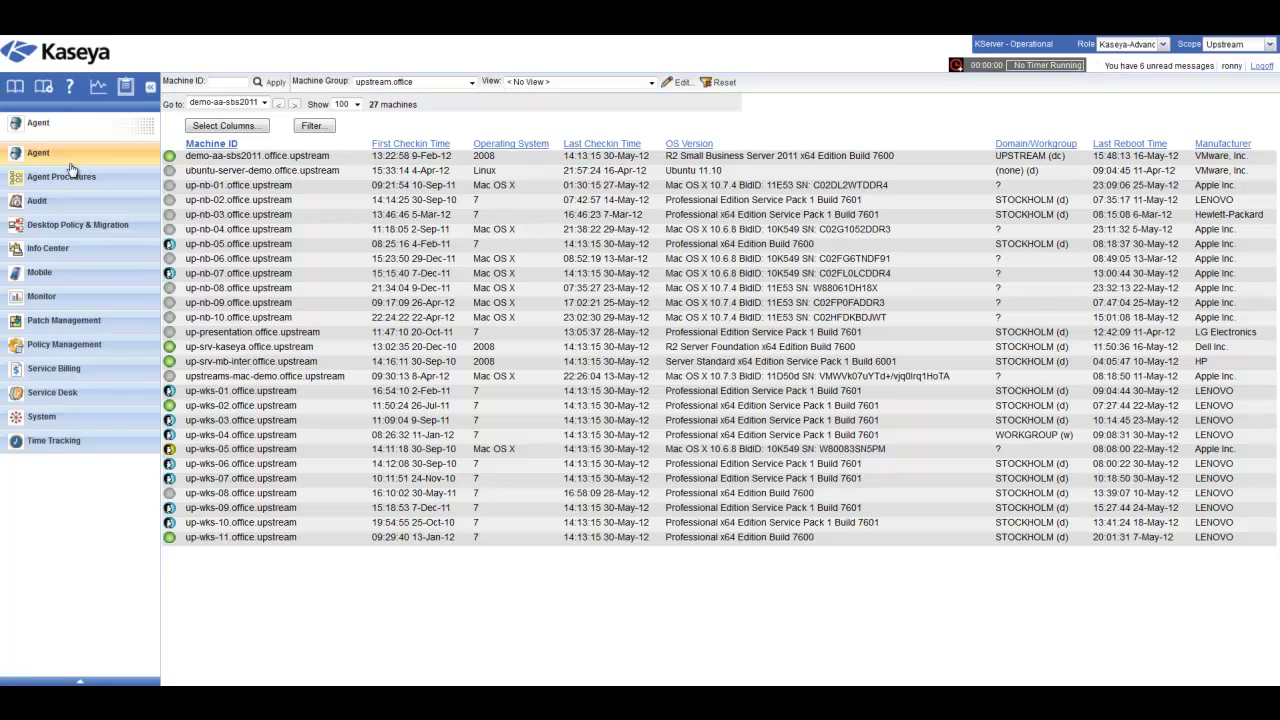
{"action": "left_click", "coordinate": [70, 162]}
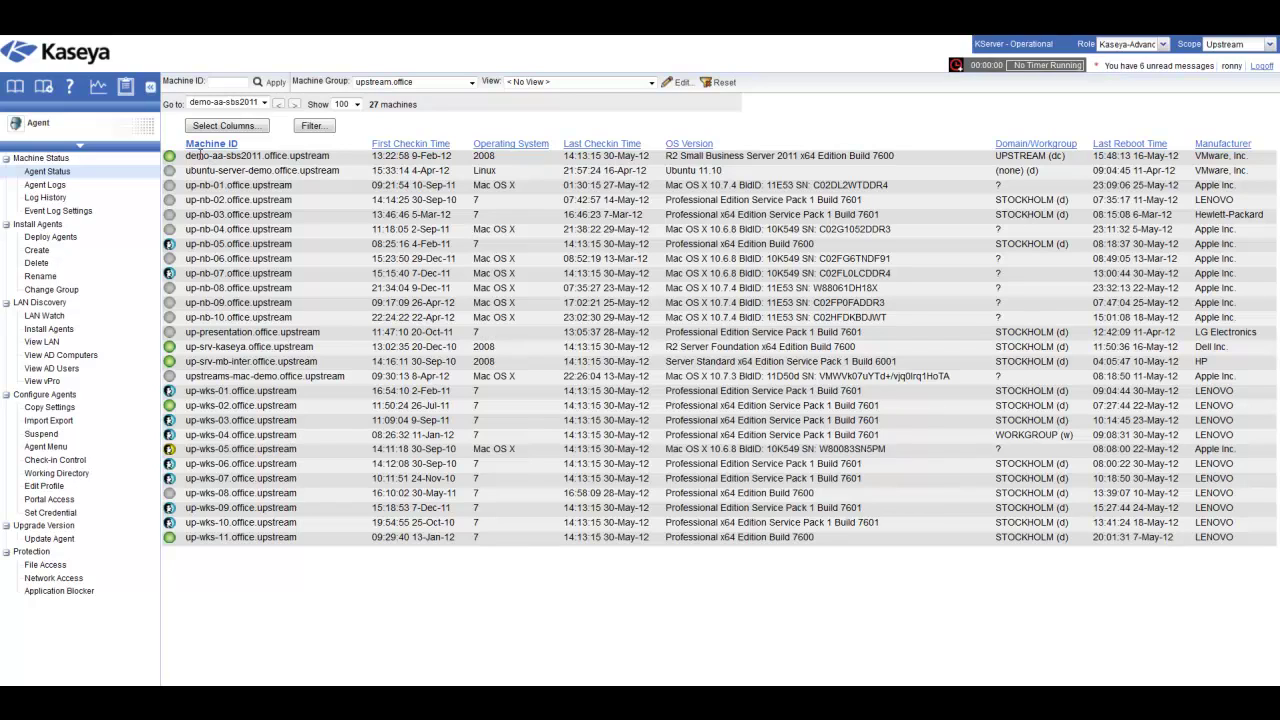
{"action": "left_click_drag", "start_coordinate": [186, 156], "coordinate": [337, 159]}
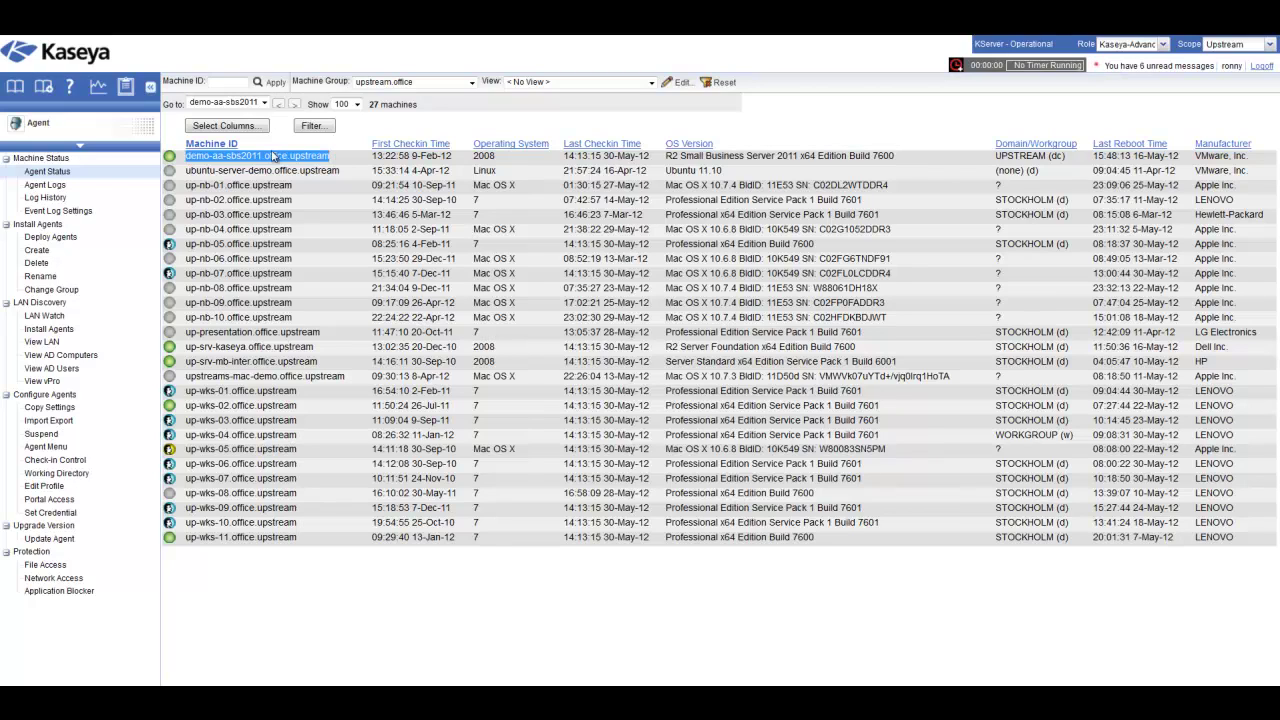
On the Deploy Agents page, make "Upstream Deploy Agent for Win7 Auto Deployment" the default install package.
{"action": "left_click", "coordinate": [67, 242]}
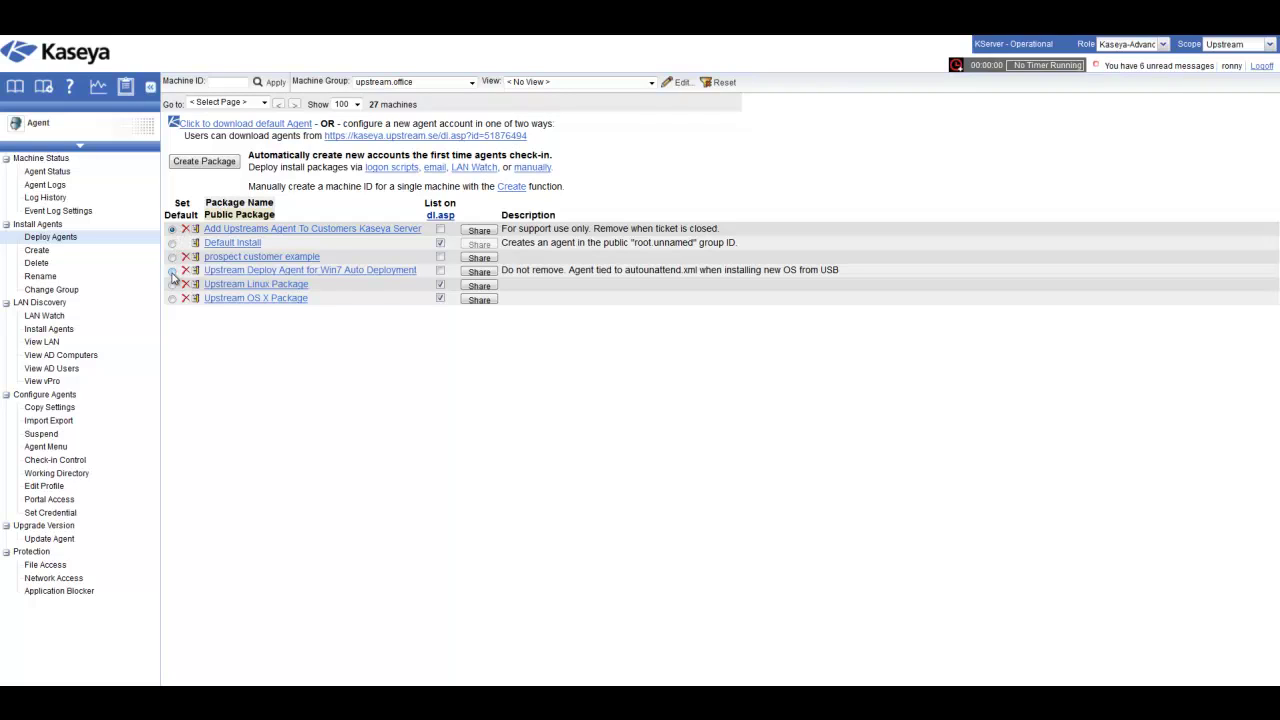
{"action": "left_click", "coordinate": [172, 271]}
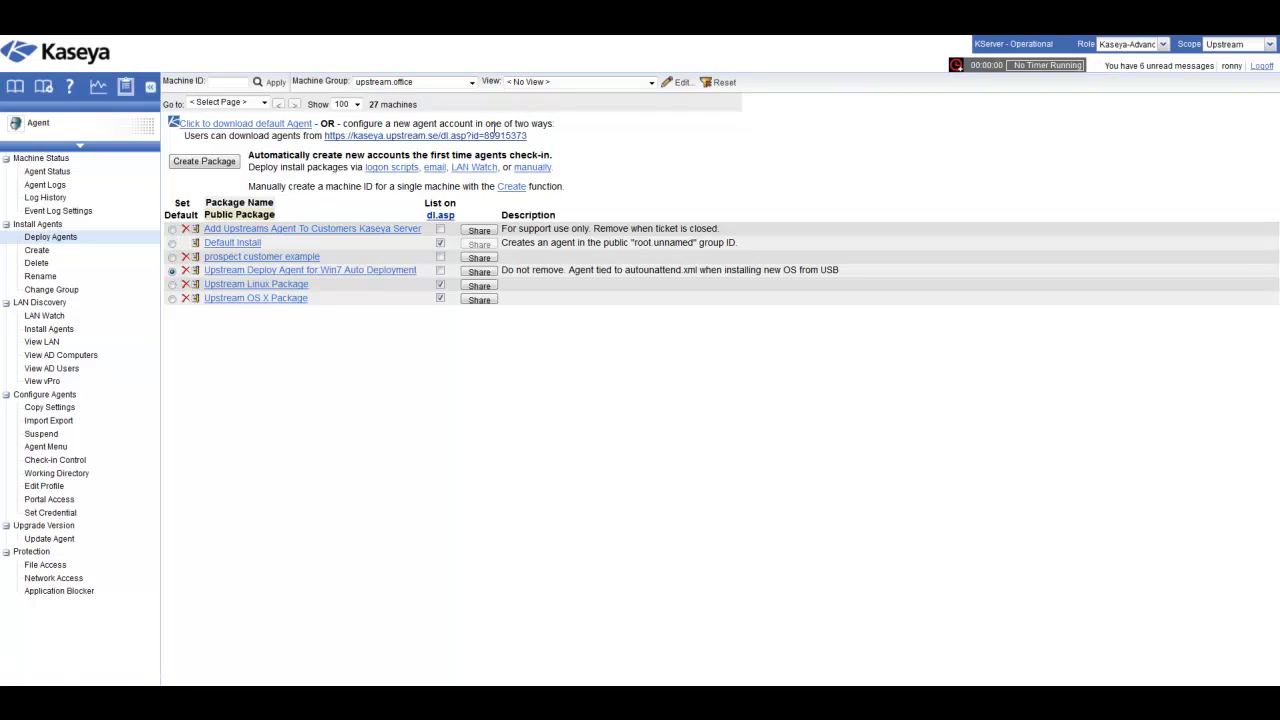
View the user download page of the default agent package and return to the Deploy Agents page.
{"action": "left_click_drag", "start_coordinate": [545, 147], "coordinate": [323, 150]}
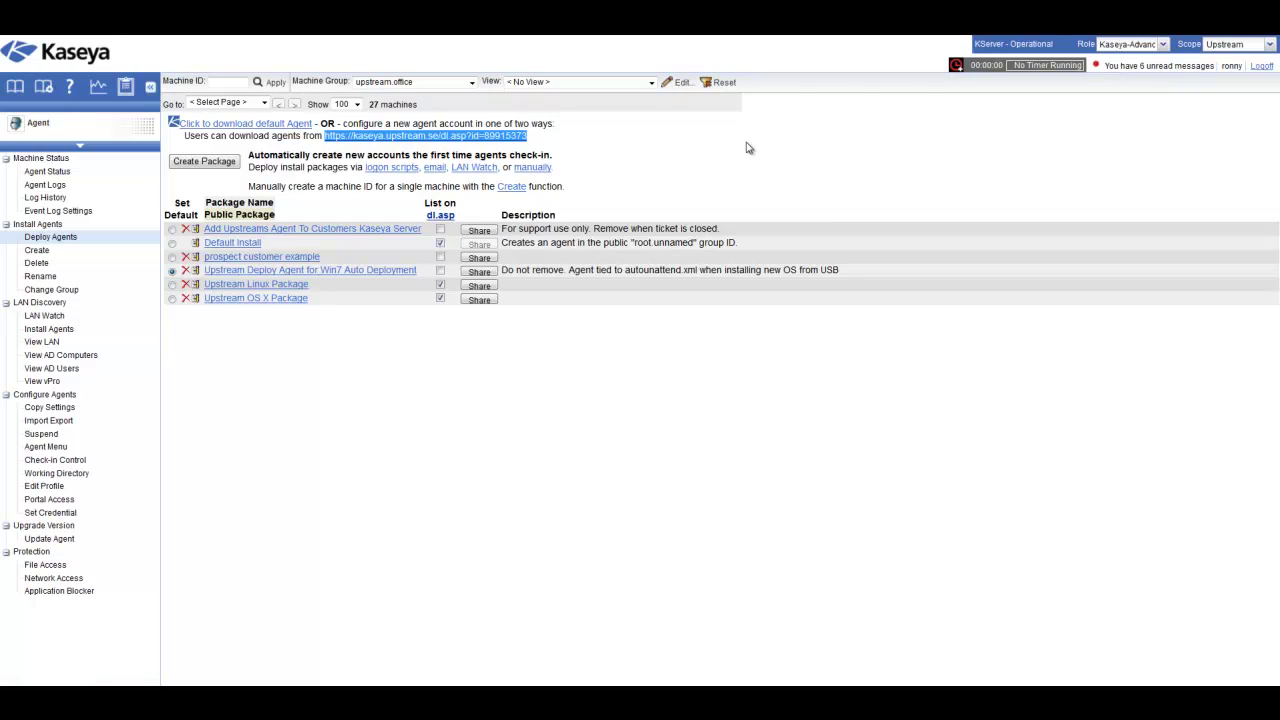
{"action": "left_click", "coordinate": [492, 140]}
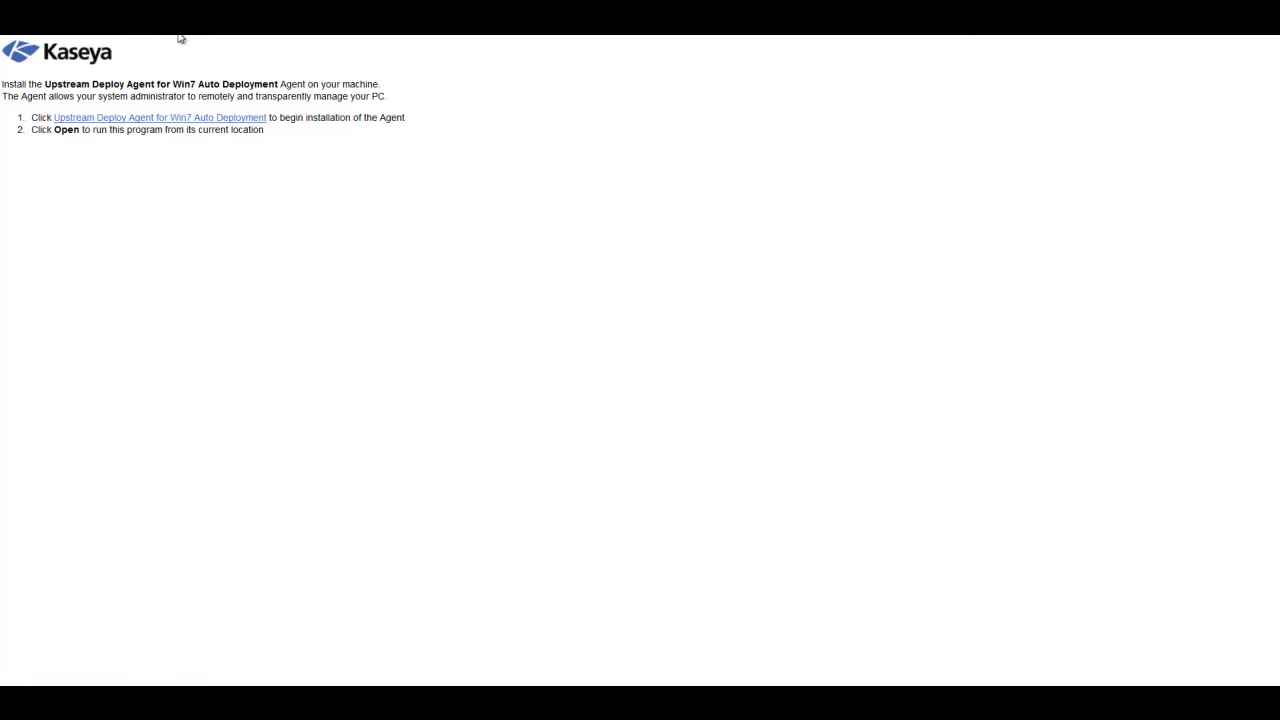
{"action": "key", "text": "alt+Left"}
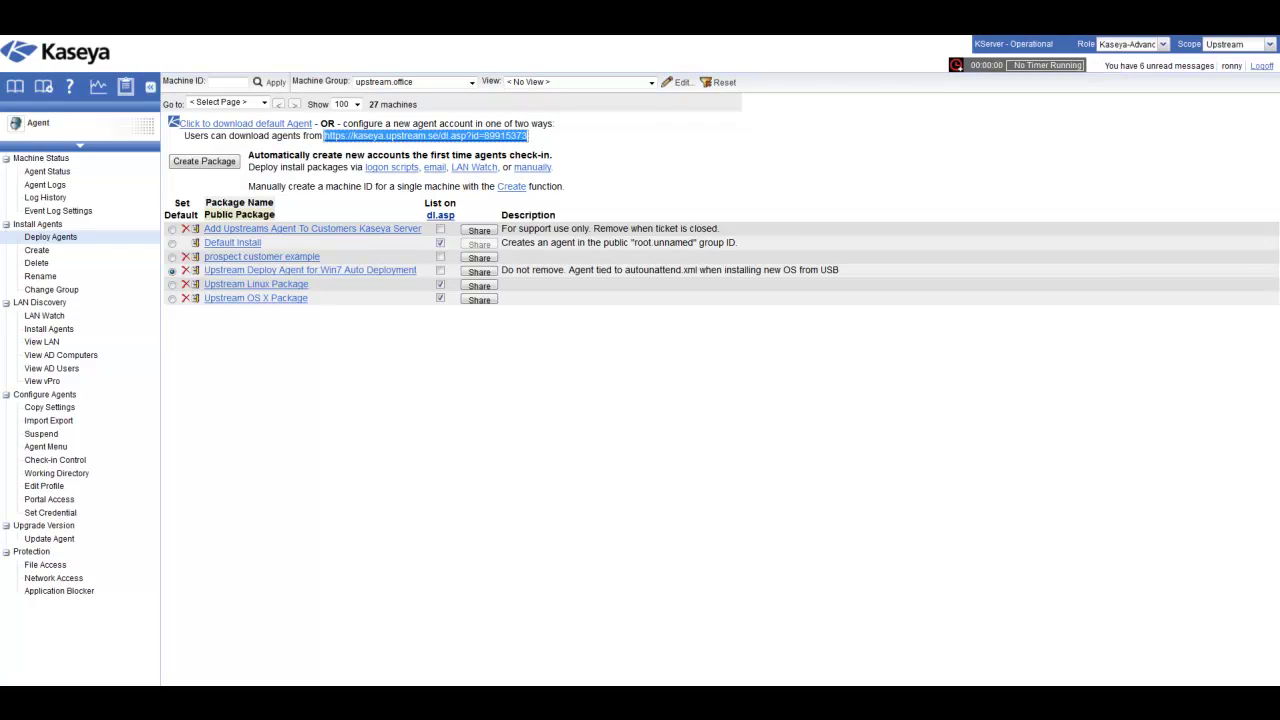
{"action": "left_click", "coordinate": [590, 150]}
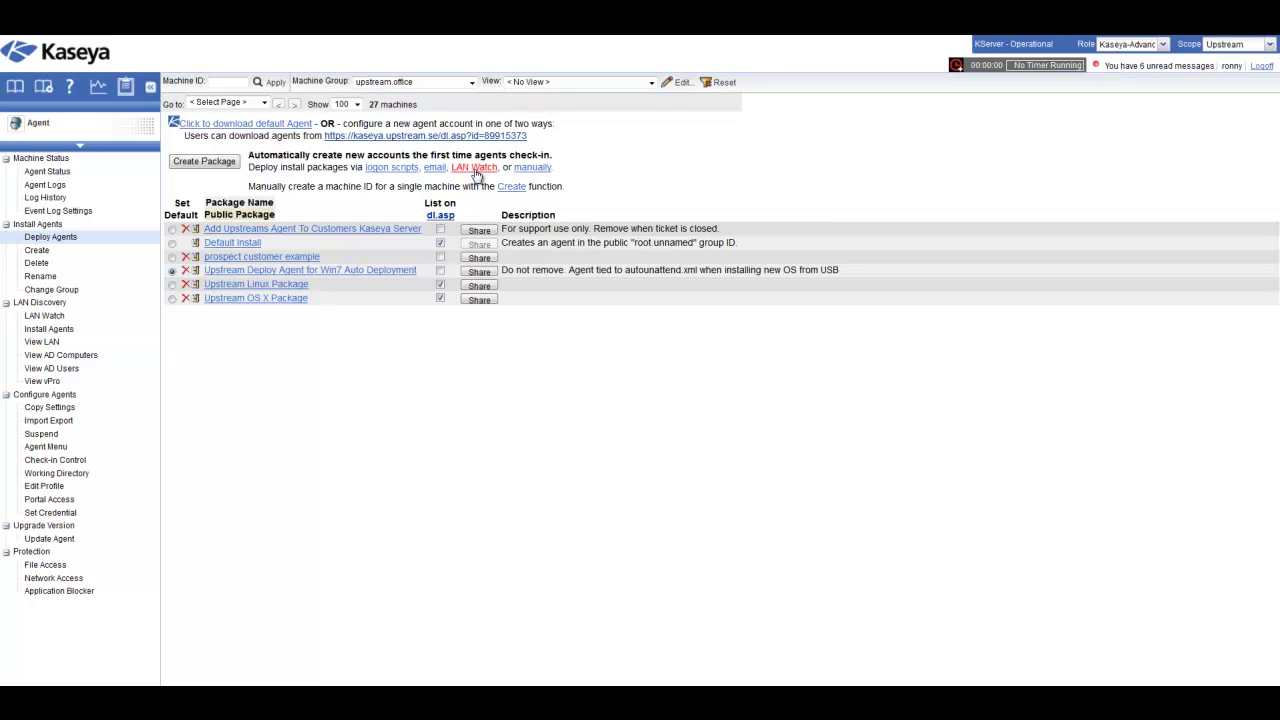
View the download page of the "prospect customer example" package, start its KcsSetup.exe download, and cancel and close it.
{"action": "left_click", "coordinate": [268, 257]}
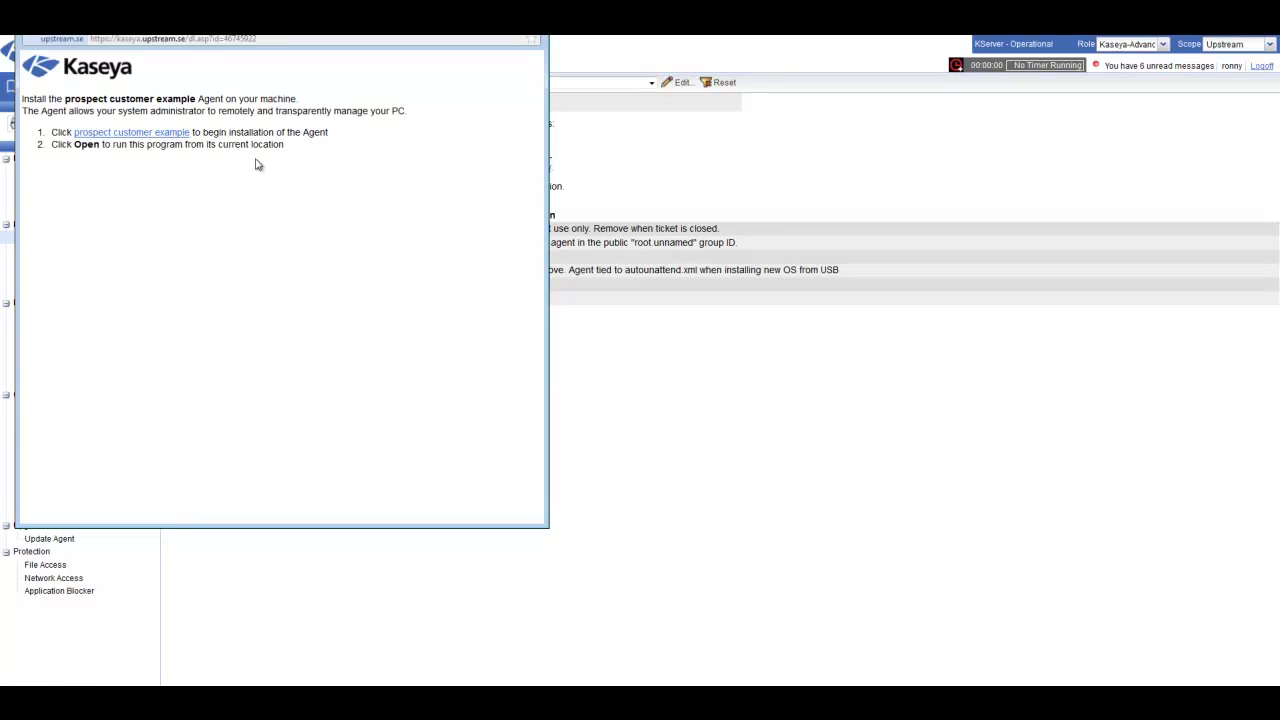
{"action": "left_click", "coordinate": [152, 138]}
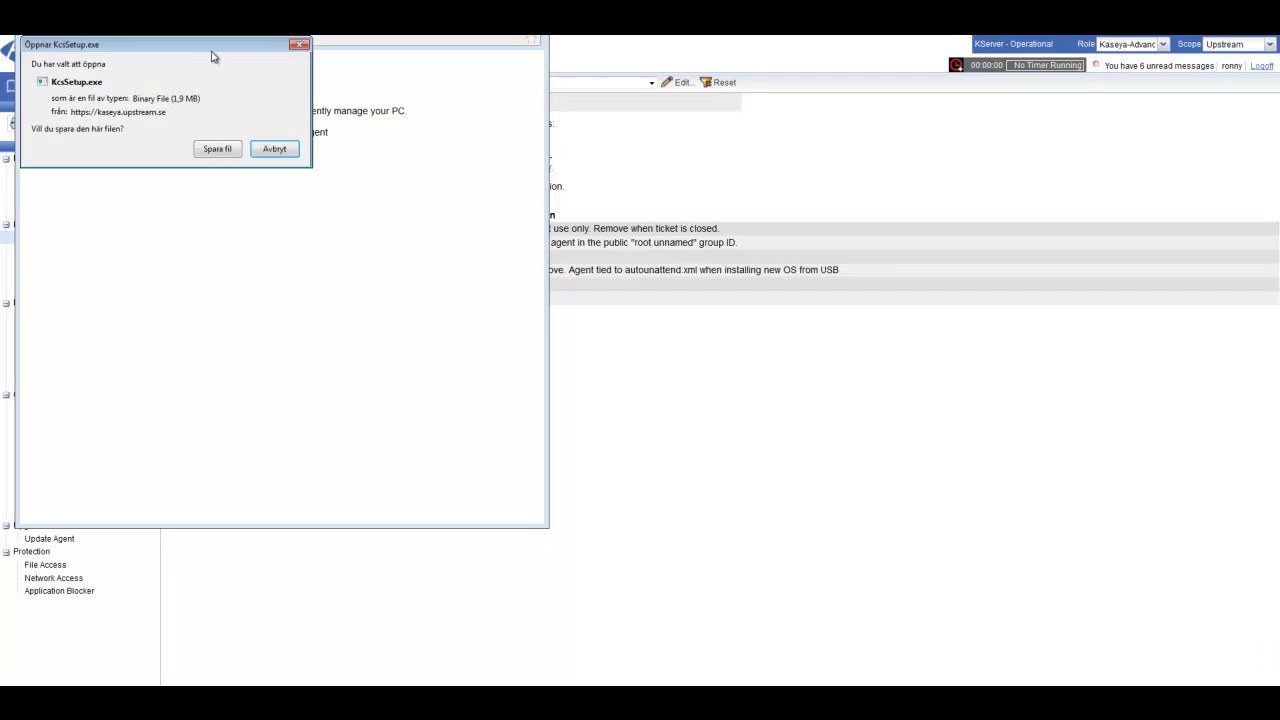
{"action": "left_click_drag", "start_coordinate": [213, 55], "coordinate": [312, 123]}
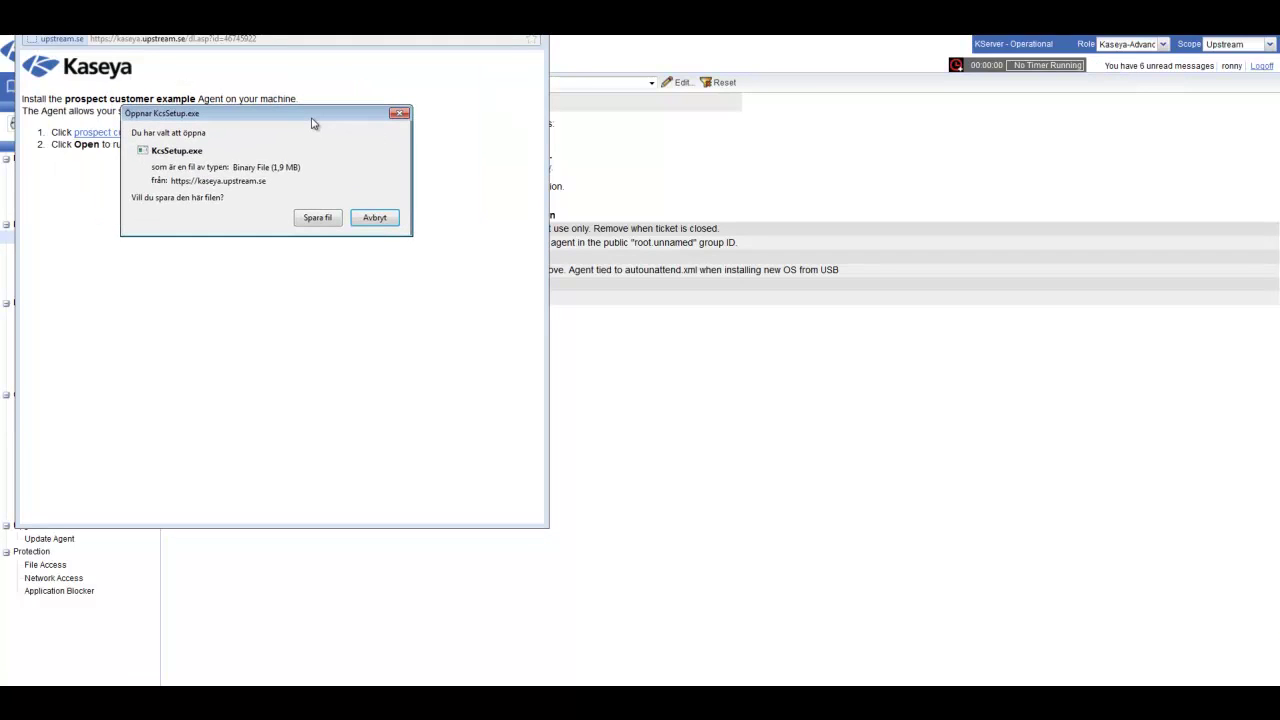
{"action": "left_click", "coordinate": [372, 218]}
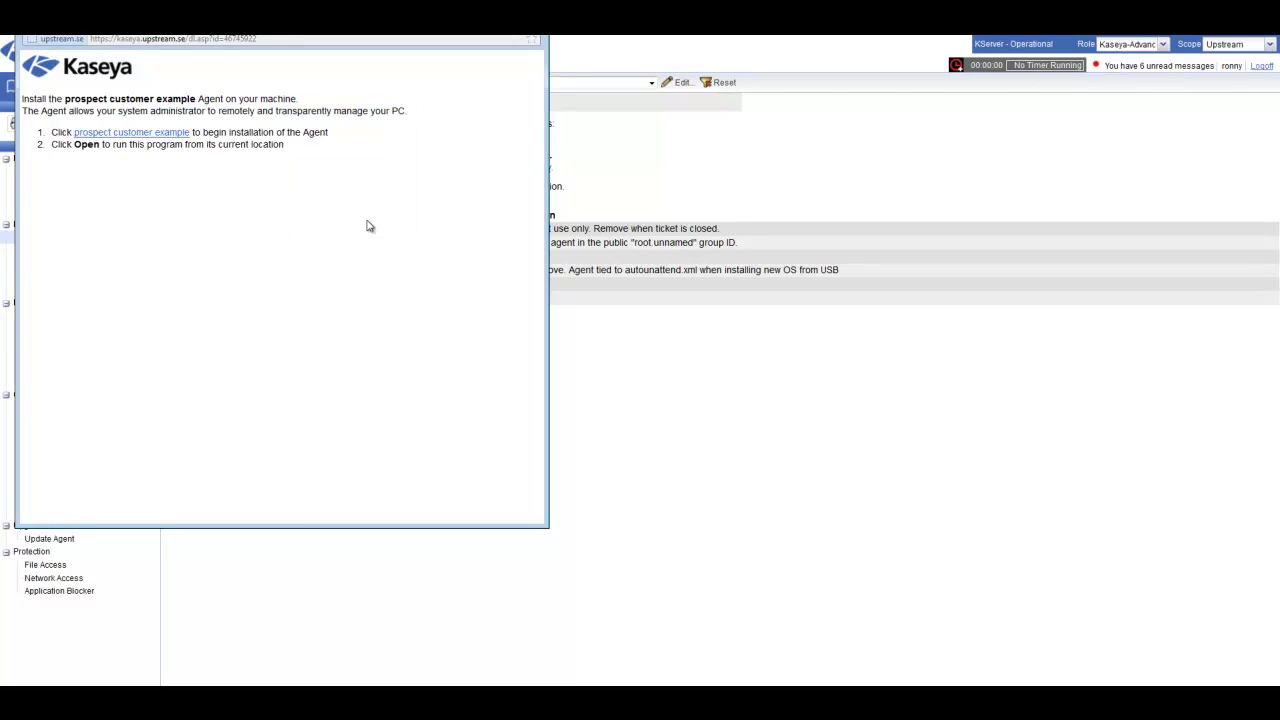
{"action": "left_click_drag", "start_coordinate": [384, 22], "coordinate": [660, 115]}
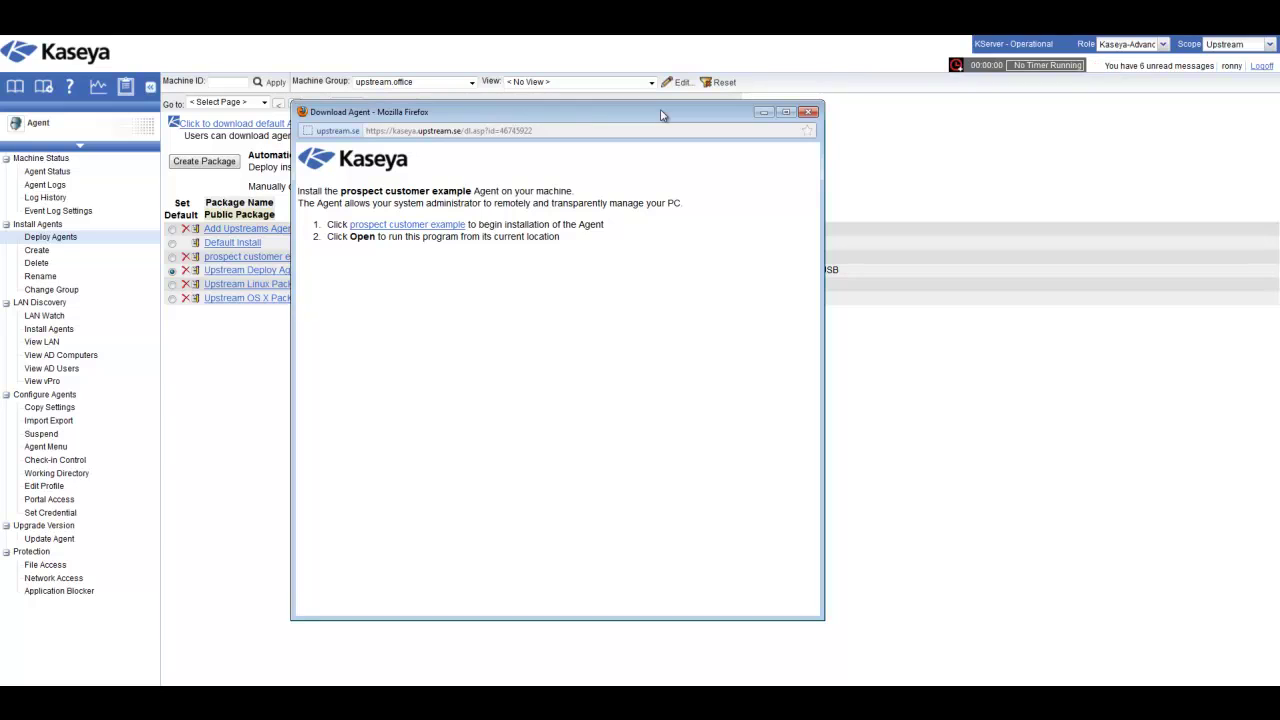
{"action": "left_click", "coordinate": [808, 112]}
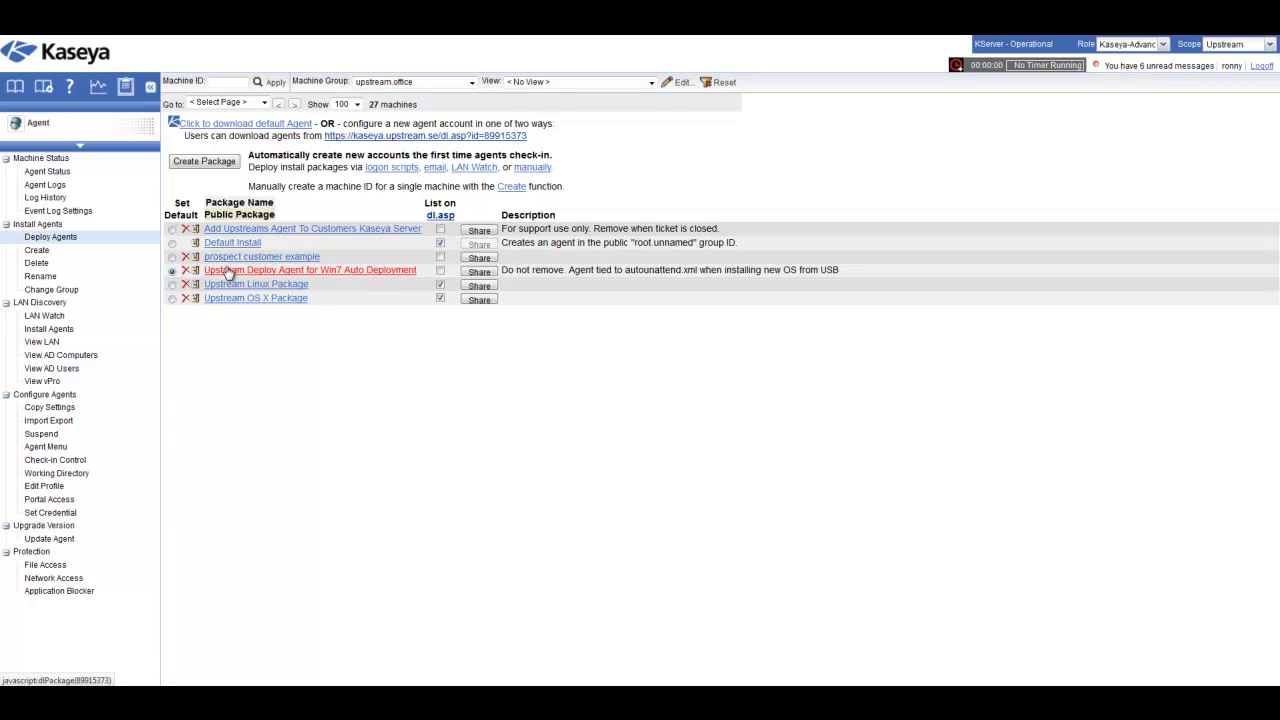
Start a new install package that uses the computer name as machine ID and assigns machines to the upstream.office group.
{"action": "left_click", "coordinate": [210, 167]}
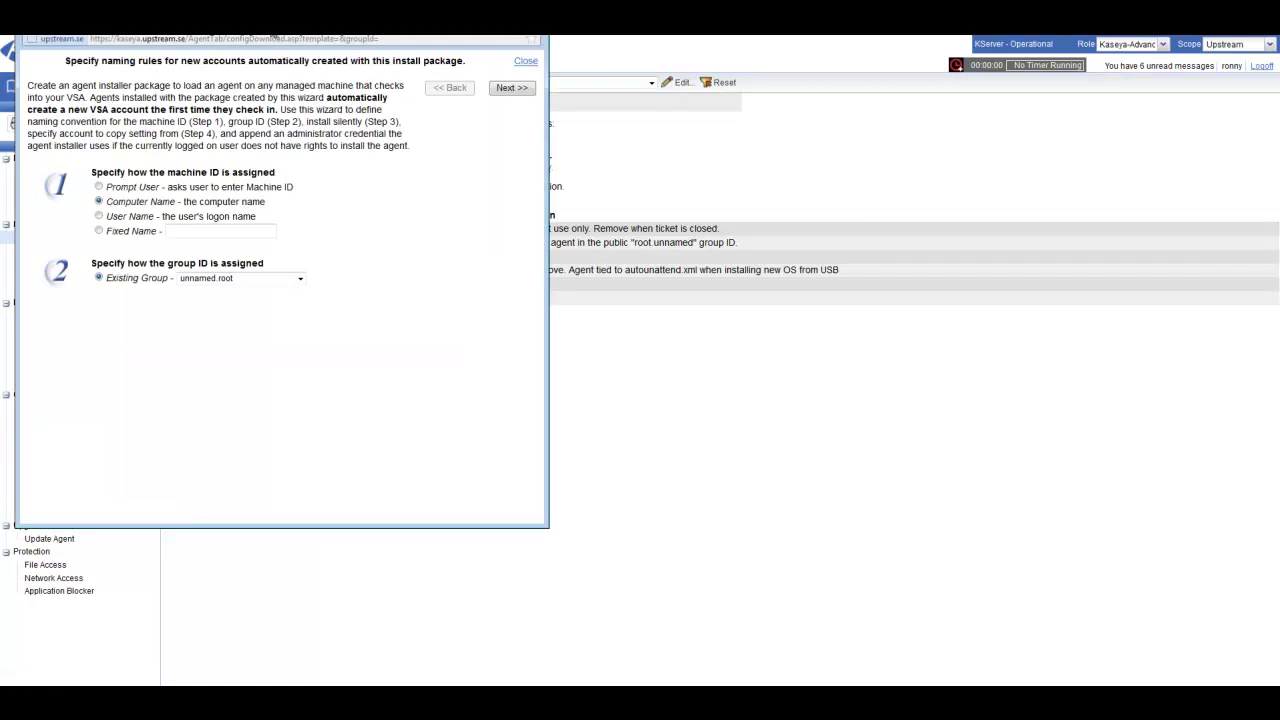
{"action": "left_click_drag", "start_coordinate": [272, 50], "coordinate": [595, 97]}
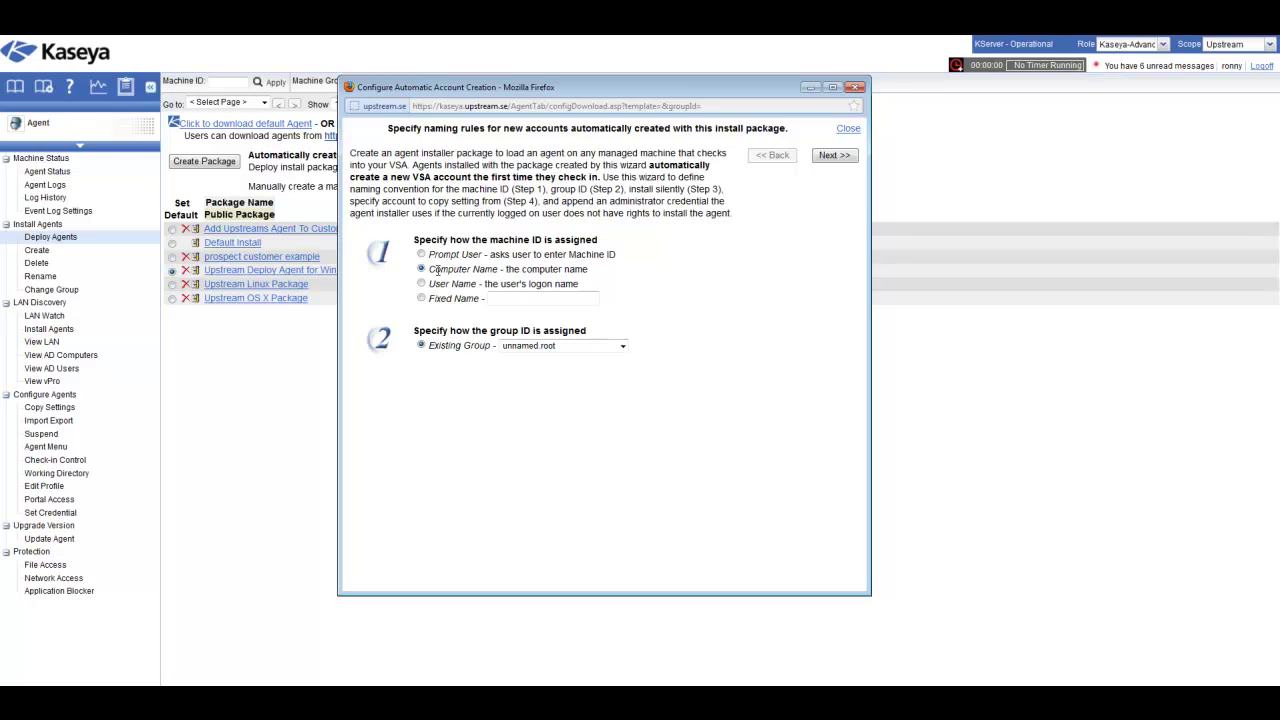
{"action": "left_click_drag", "start_coordinate": [430, 269], "coordinate": [498, 270]}
{"action": "left_click", "coordinate": [622, 347]}
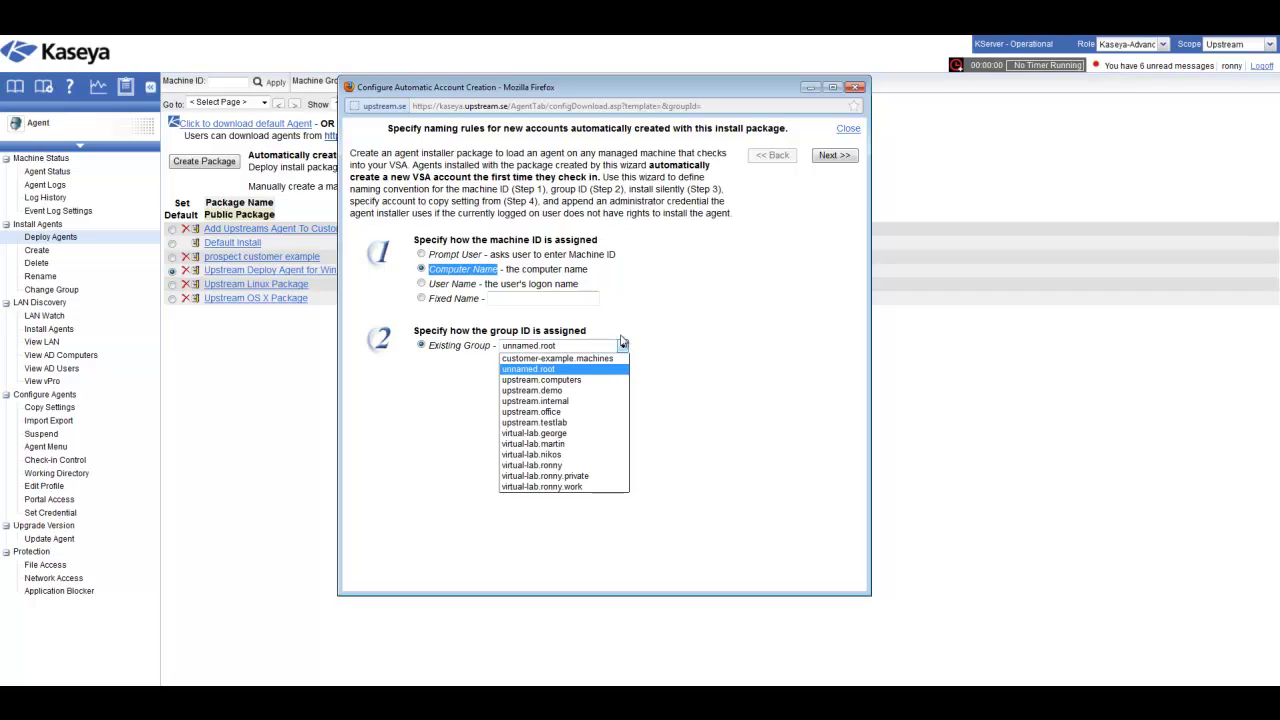
{"action": "left_click", "coordinate": [576, 414]}
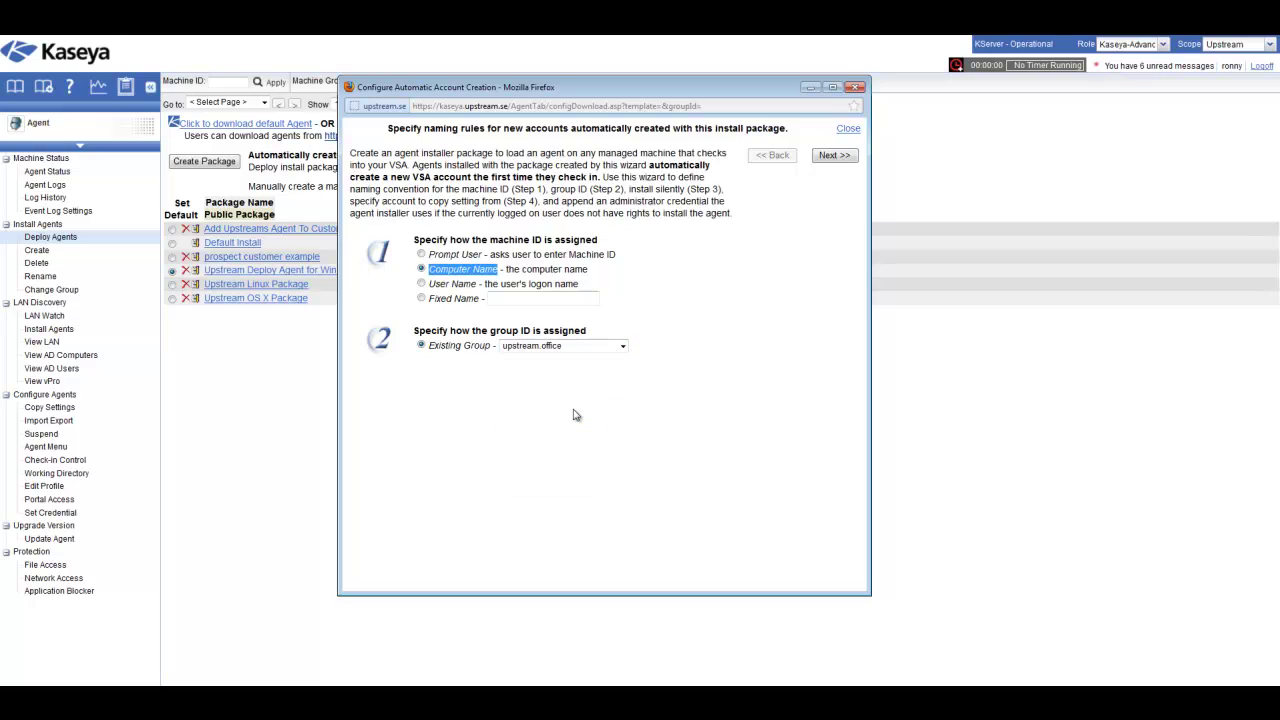
{"action": "left_click", "coordinate": [830, 158]}
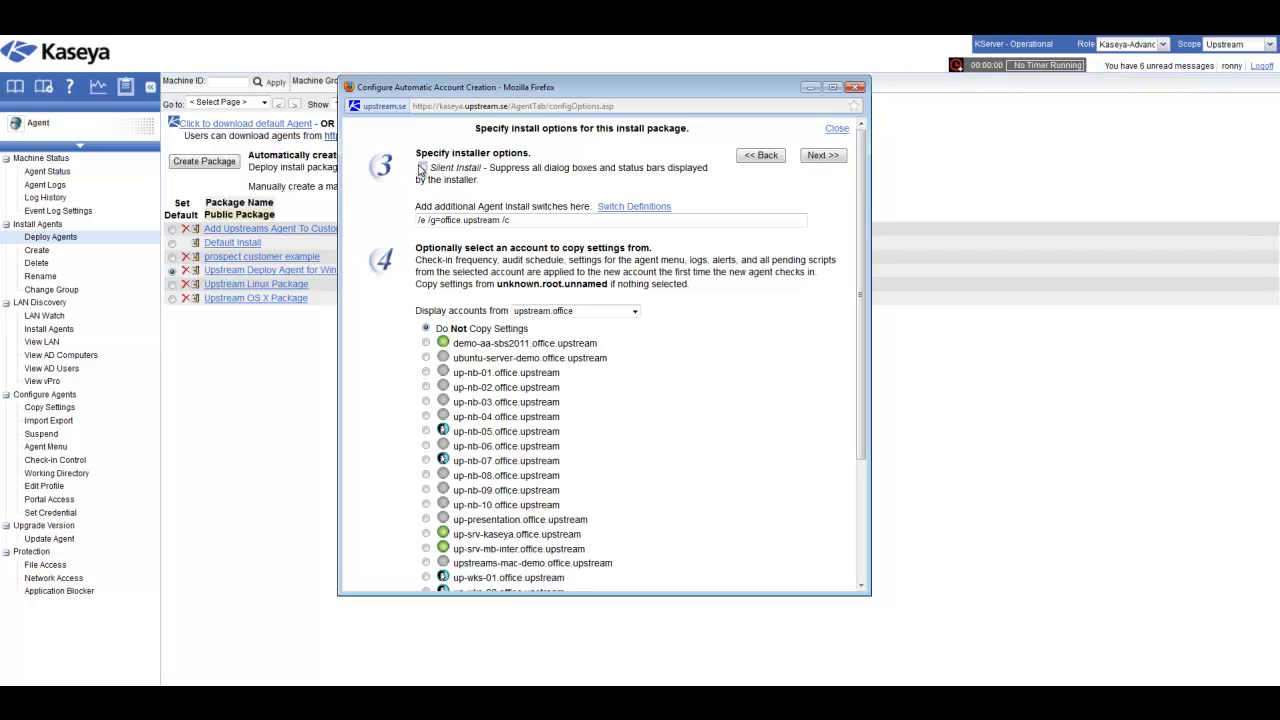
Turn on Silent Install for the package and look up the /j shortcut switch in the switch definitions.
{"action": "left_click", "coordinate": [422, 167]}
{"action": "left_click", "coordinate": [636, 208]}
{"action": "left_click_drag", "start_coordinate": [512, 40], "coordinate": [1066, 146]}
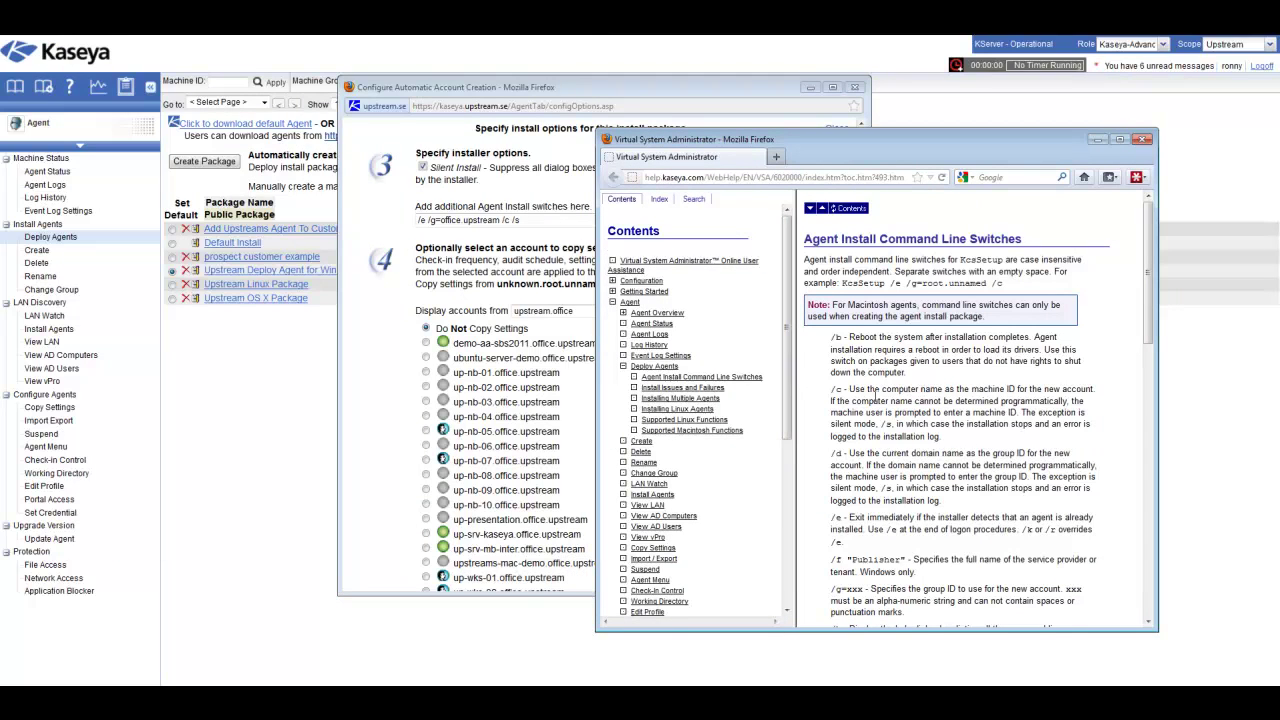
{"action": "scroll", "coordinate": [876, 399], "scroll_direction": "down", "scroll_amount": 4}
{"action": "scroll", "coordinate": [876, 399], "scroll_direction": "down", "scroll_amount": 4}
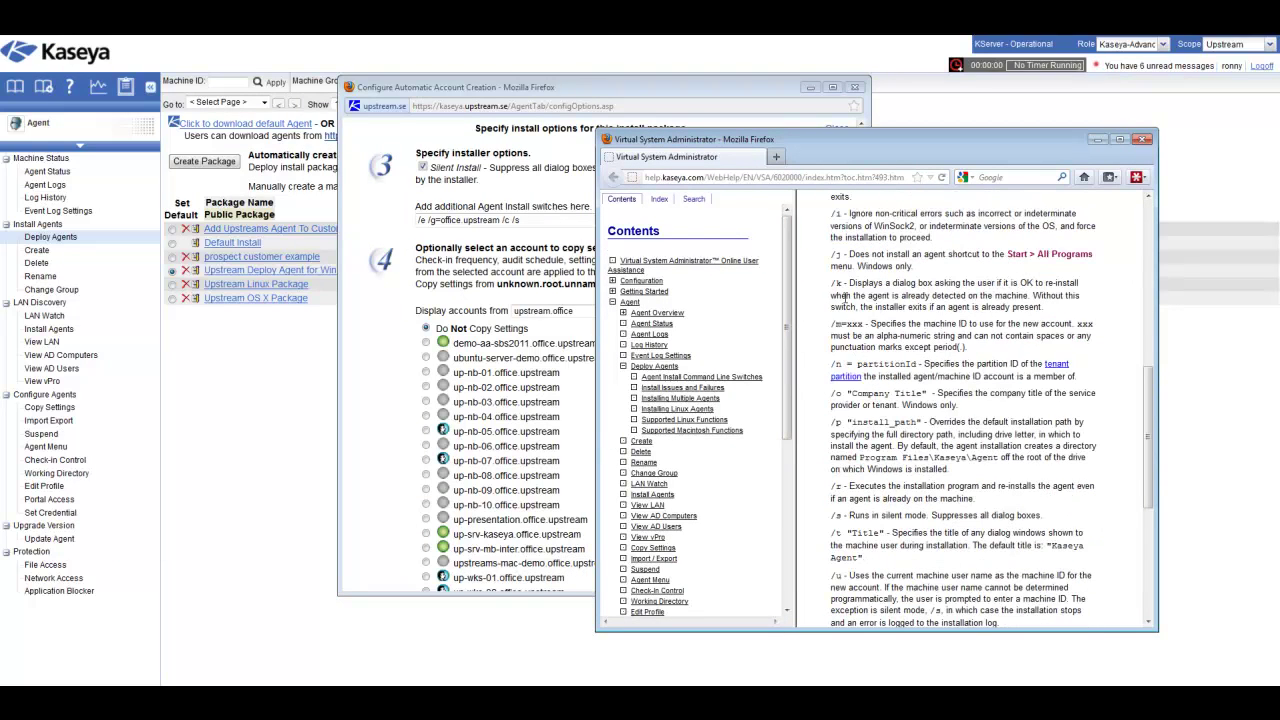
{"action": "left_click_drag", "start_coordinate": [843, 254], "coordinate": [830, 254]}
{"action": "triple_click", "coordinate": [836, 256]}
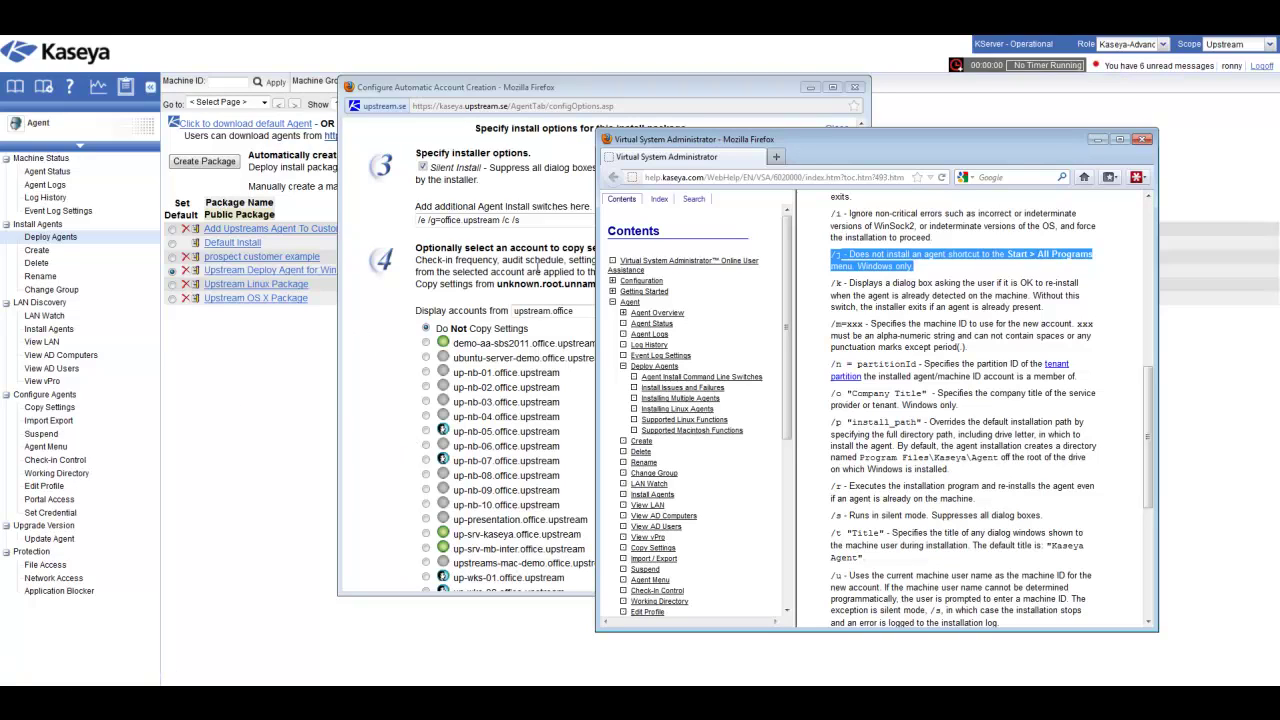
Add the /j switch to the agent install switches and continue with Do Not Copy Settings.
{"action": "left_click", "coordinate": [546, 221]}
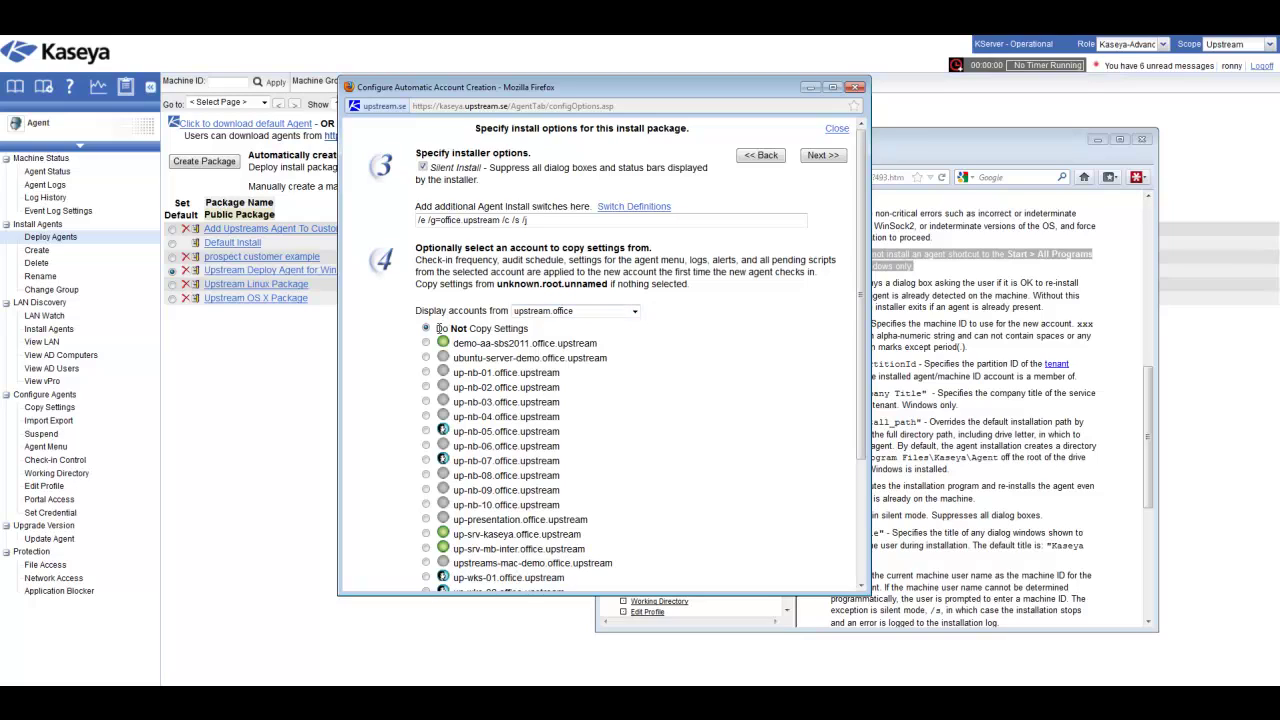
{"action": "left_click_drag", "start_coordinate": [437, 328], "coordinate": [525, 329]}
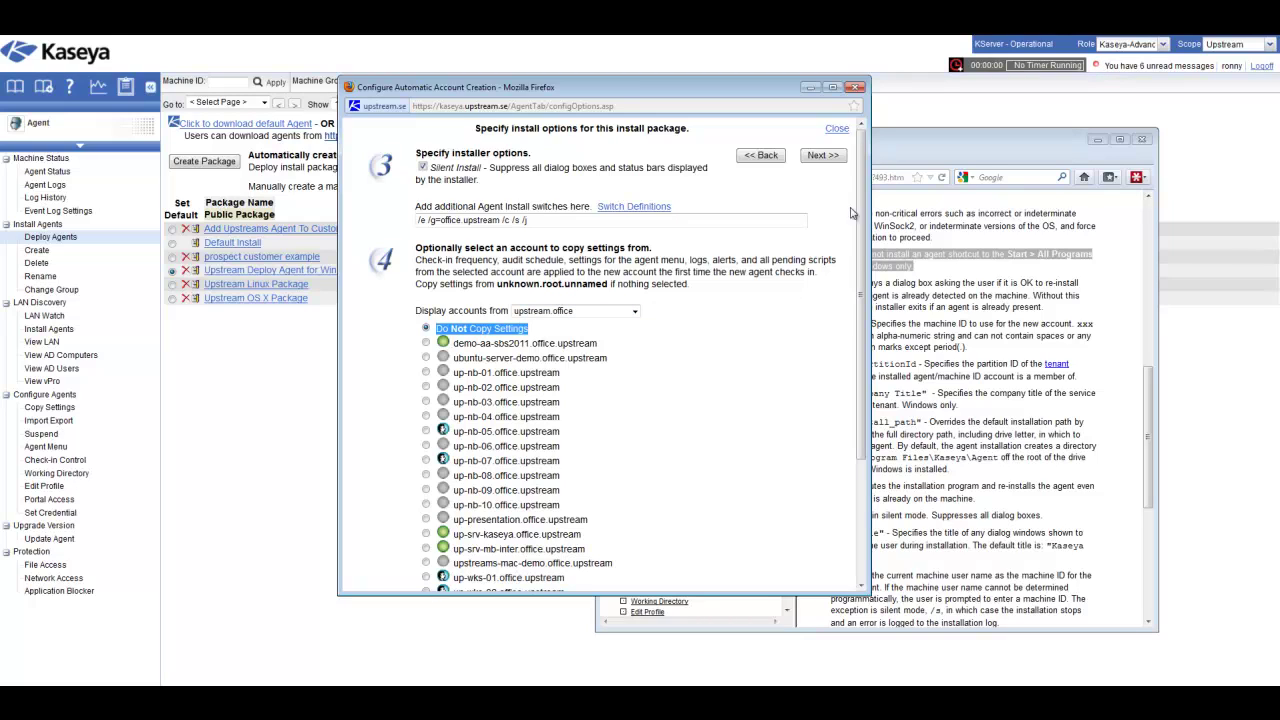
{"action": "left_click", "coordinate": [822, 155]}
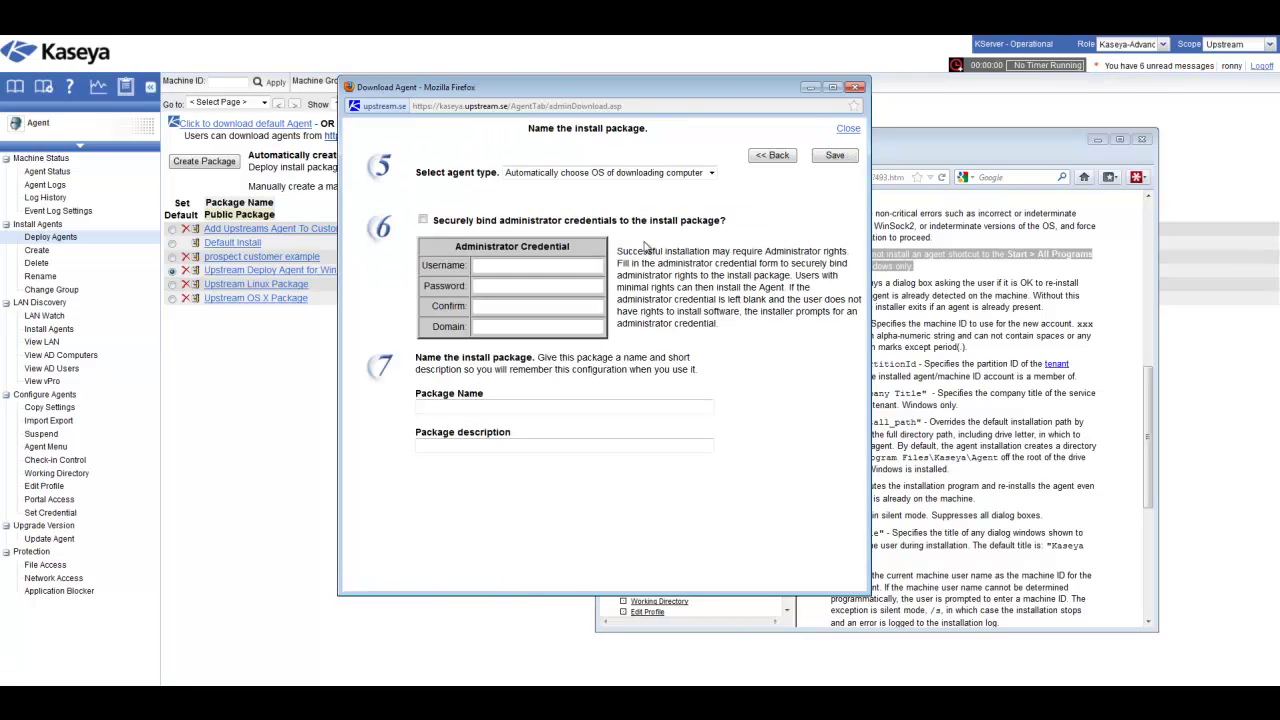
Dismiss the LastPass password suggestion and set the package's agent type to Windows.
{"action": "left_click", "coordinate": [710, 173]}
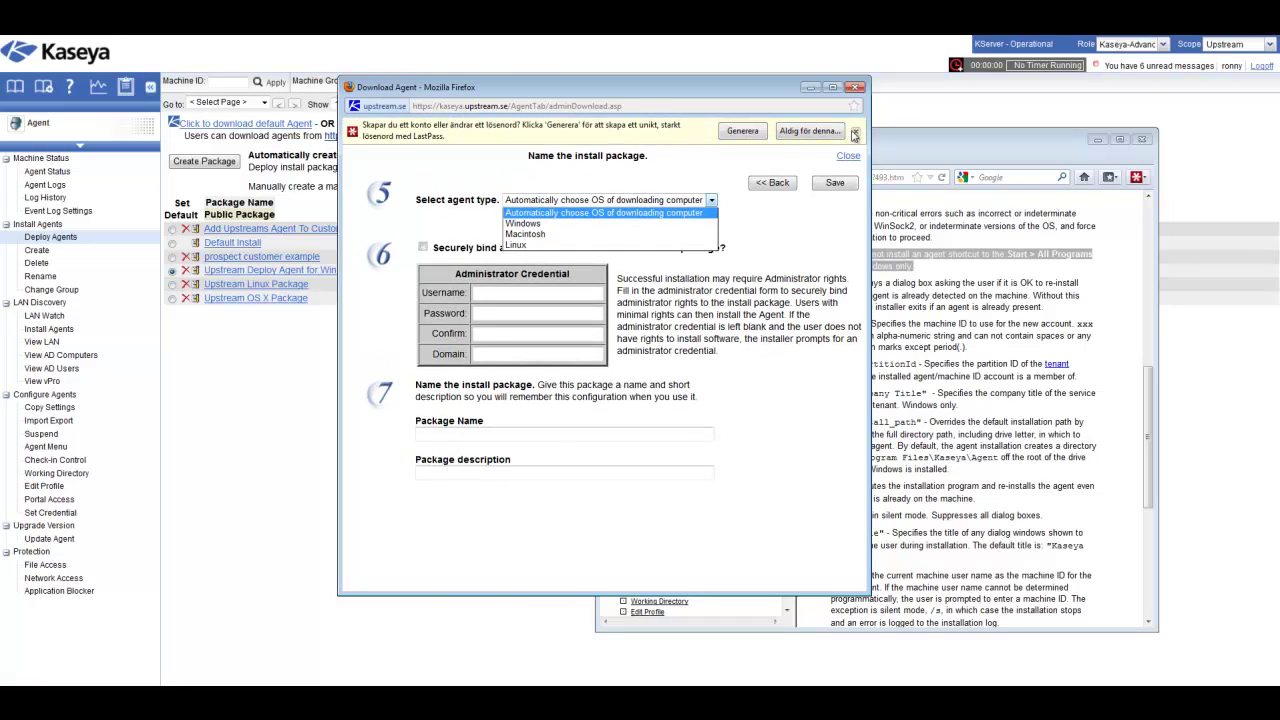
{"action": "left_click", "coordinate": [855, 137]}
{"action": "left_click", "coordinate": [855, 131]}
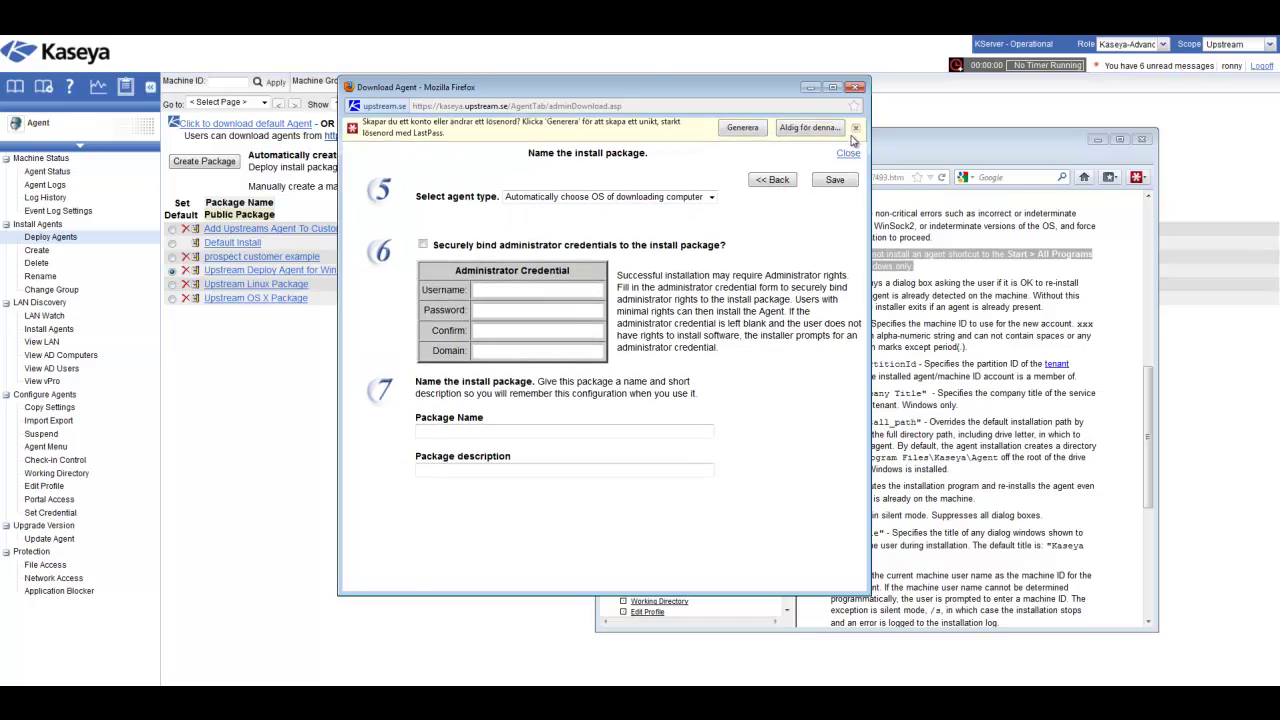
{"action": "left_click", "coordinate": [712, 173]}
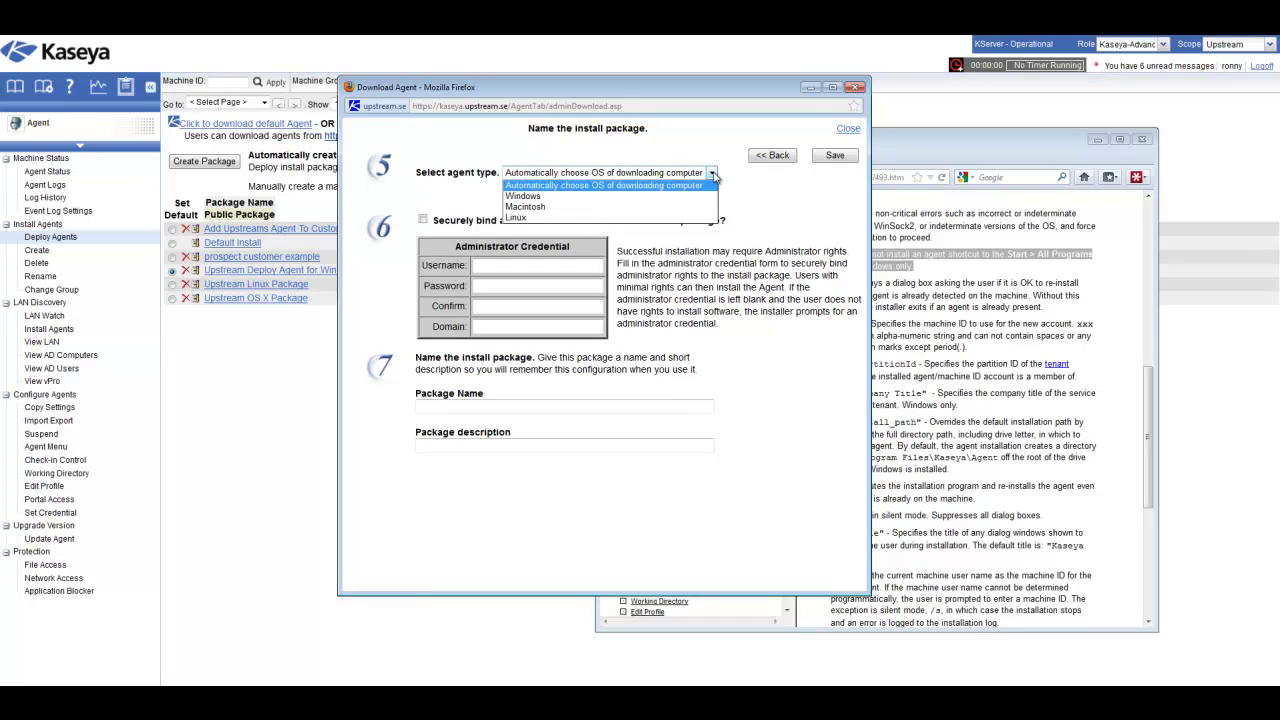
{"action": "left_click", "coordinate": [680, 196]}
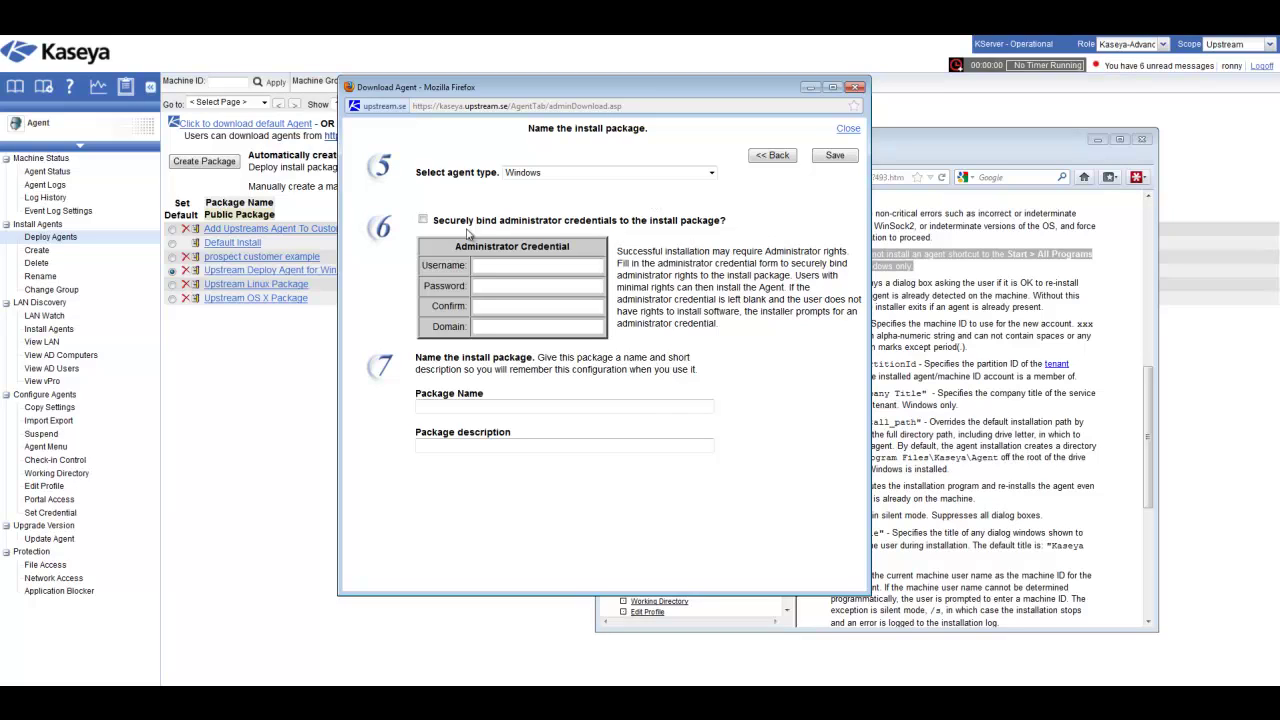
Turn on secure binding of administrator credentials for the install package and turn it off again.
{"action": "left_click", "coordinate": [423, 219]}
{"action": "left_click_drag", "start_coordinate": [647, 89], "coordinate": [917, 112]}
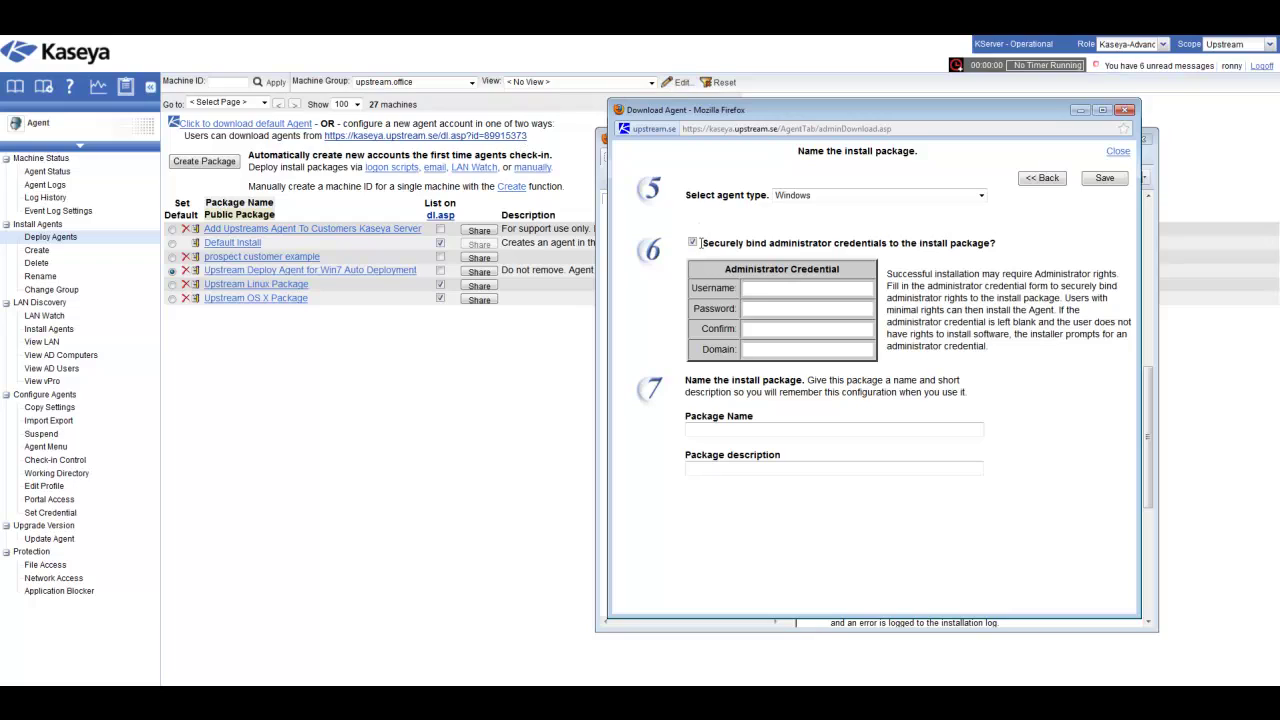
{"action": "left_click", "coordinate": [693, 243]}
Save the package as "Tech60 Demo Windows" with the description "Checkar in i upstream.office" and close the switch help window.
{"action": "left_click", "coordinate": [724, 429]}
{"action": "type", "text": "Tech60"}
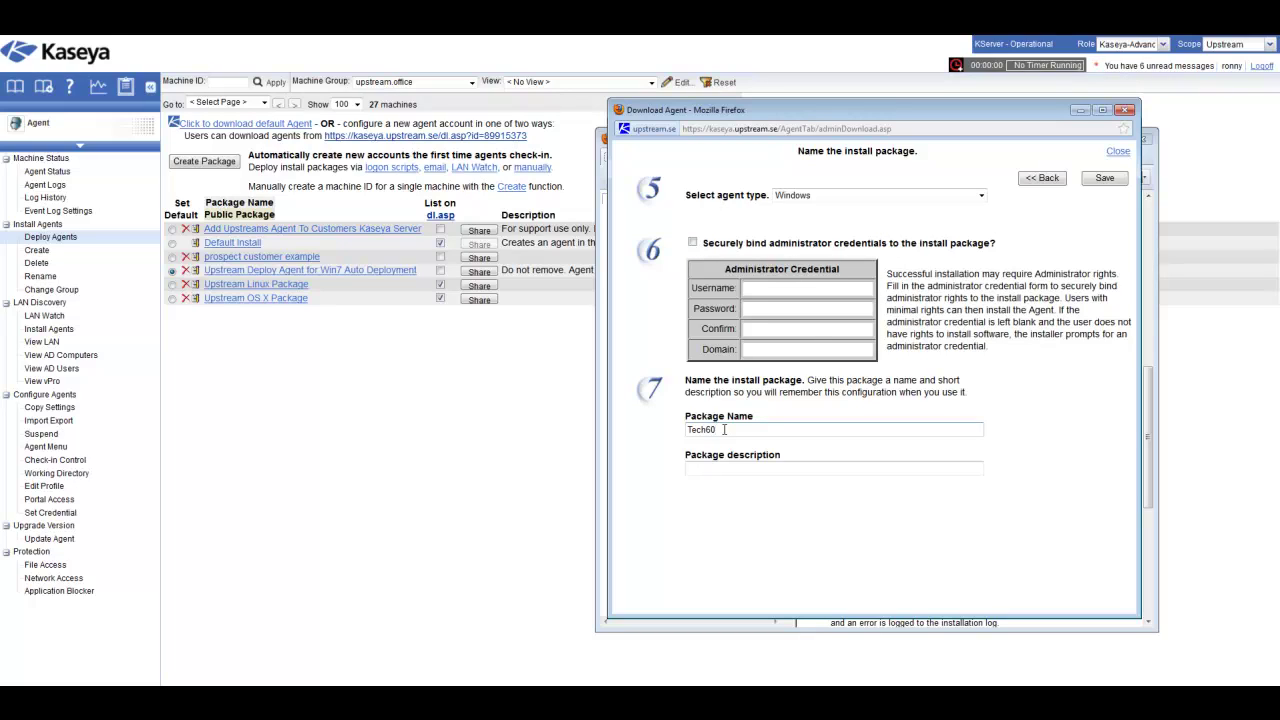
{"action": "type", "text": " Demo Windows"}
{"action": "left_click", "coordinate": [728, 468]}
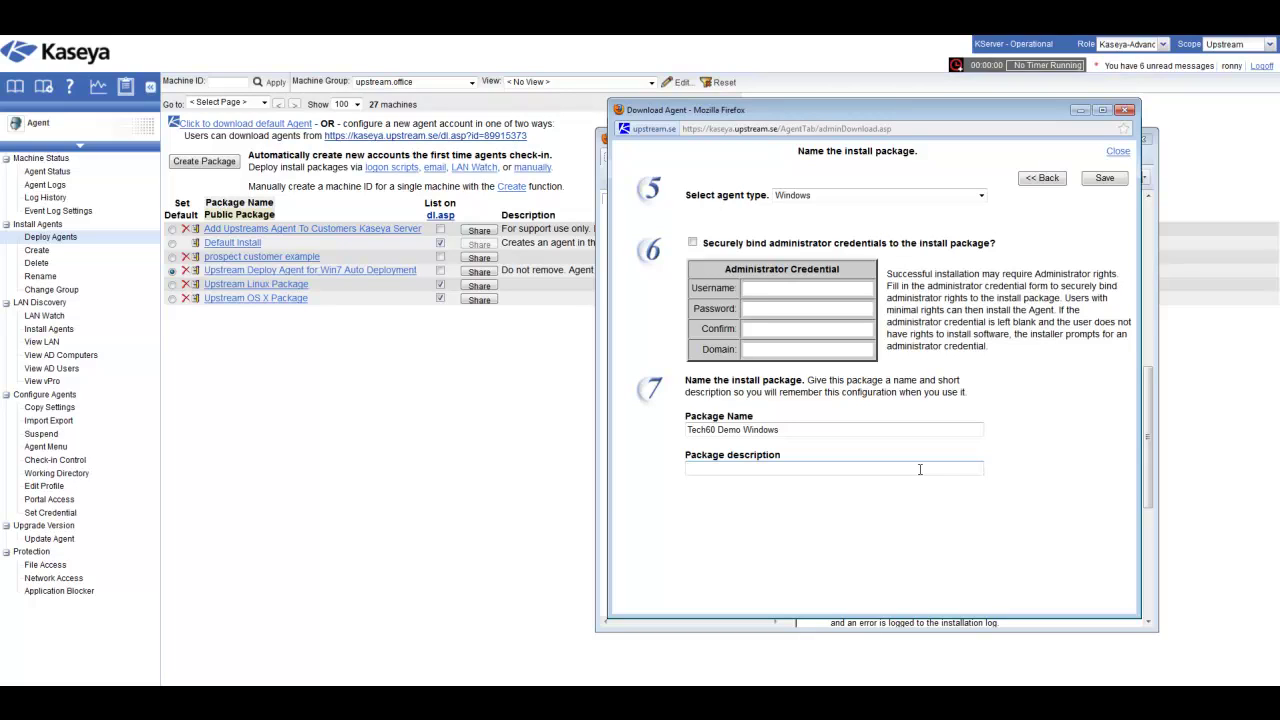
{"action": "type", "text": "C"}
{"action": "key", "text": "BackSpace"}
{"action": "type", "text": "Checkar"}
{"action": "type", "text": "in i upstream.office"}
{"action": "left_click", "coordinate": [1108, 178]}
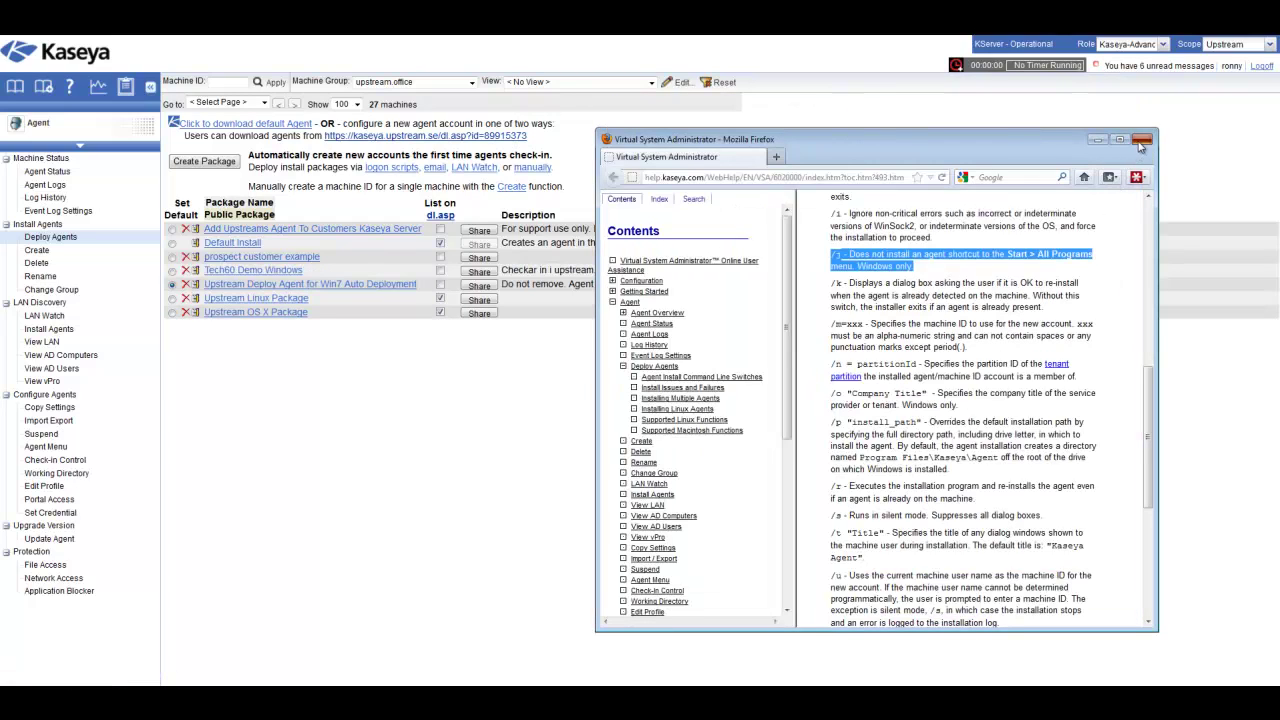
{"action": "left_click", "coordinate": [1145, 139]}
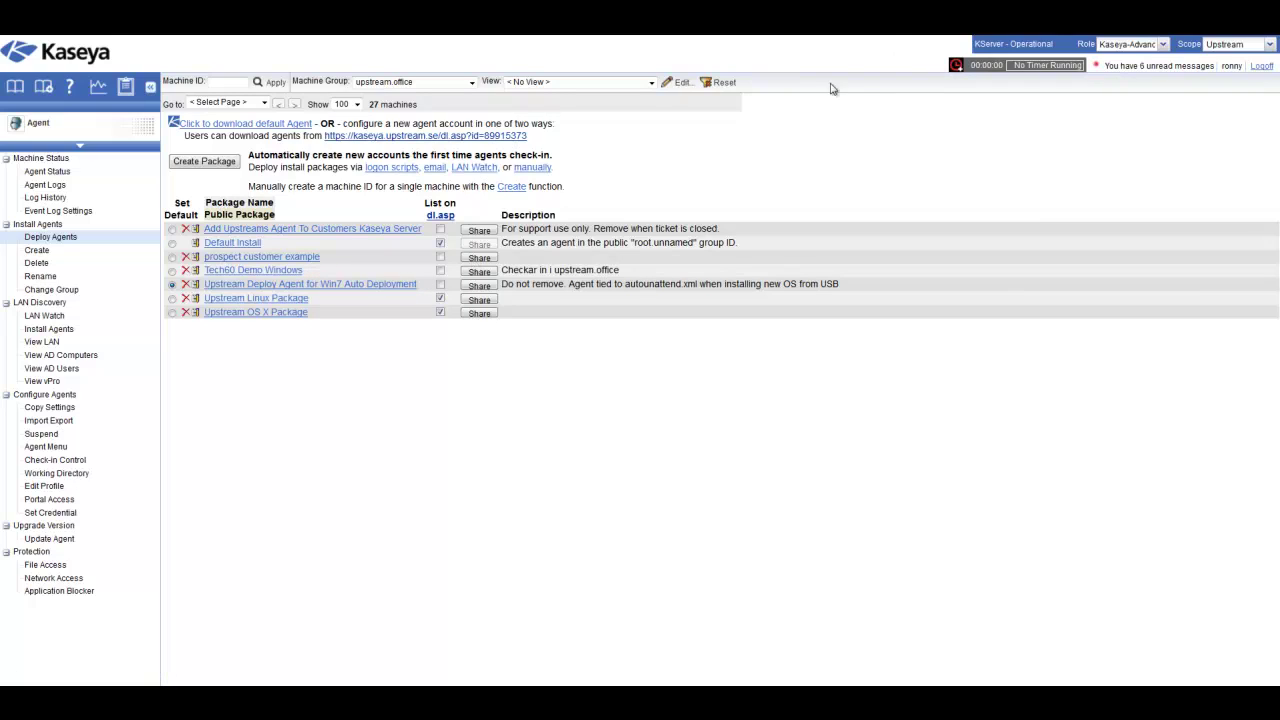
Share the Tech60 Demo Windows package with the 1st-Line-Helpdesk example administrator role and save the sharing.
{"action": "left_click", "coordinate": [479, 272]}
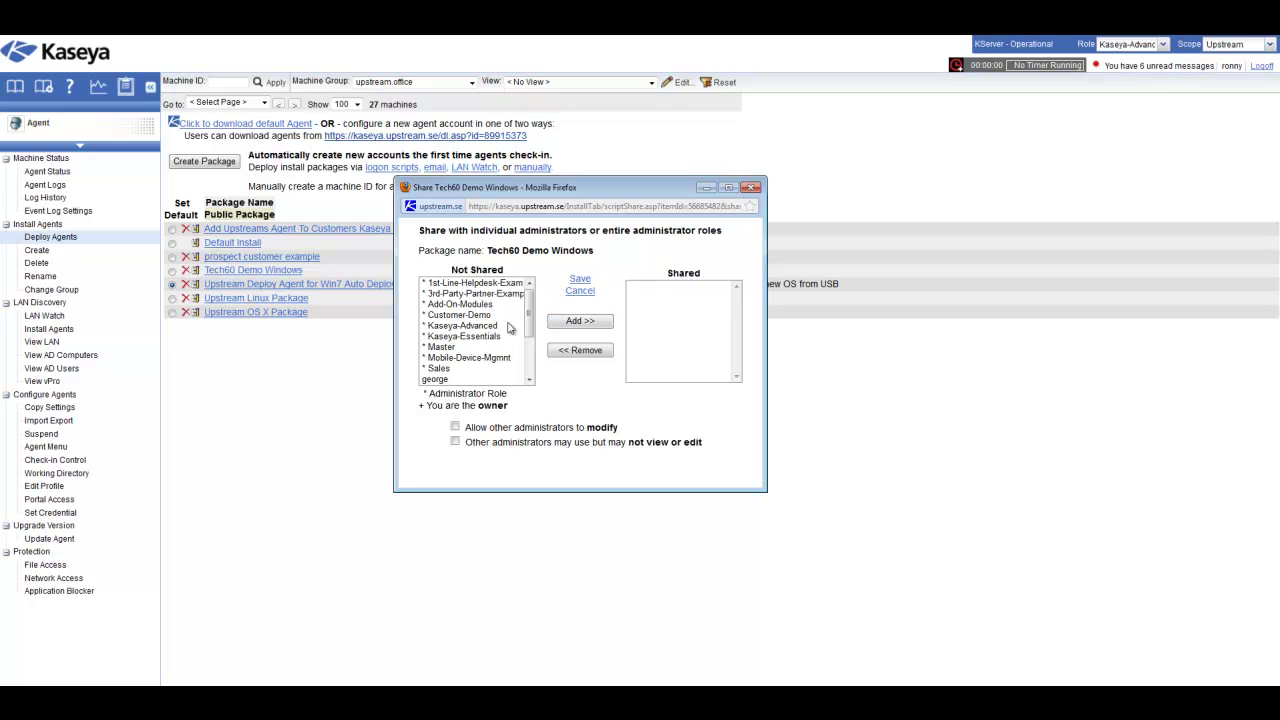
{"action": "left_click", "coordinate": [489, 284]}
{"action": "left_click", "coordinate": [581, 320]}
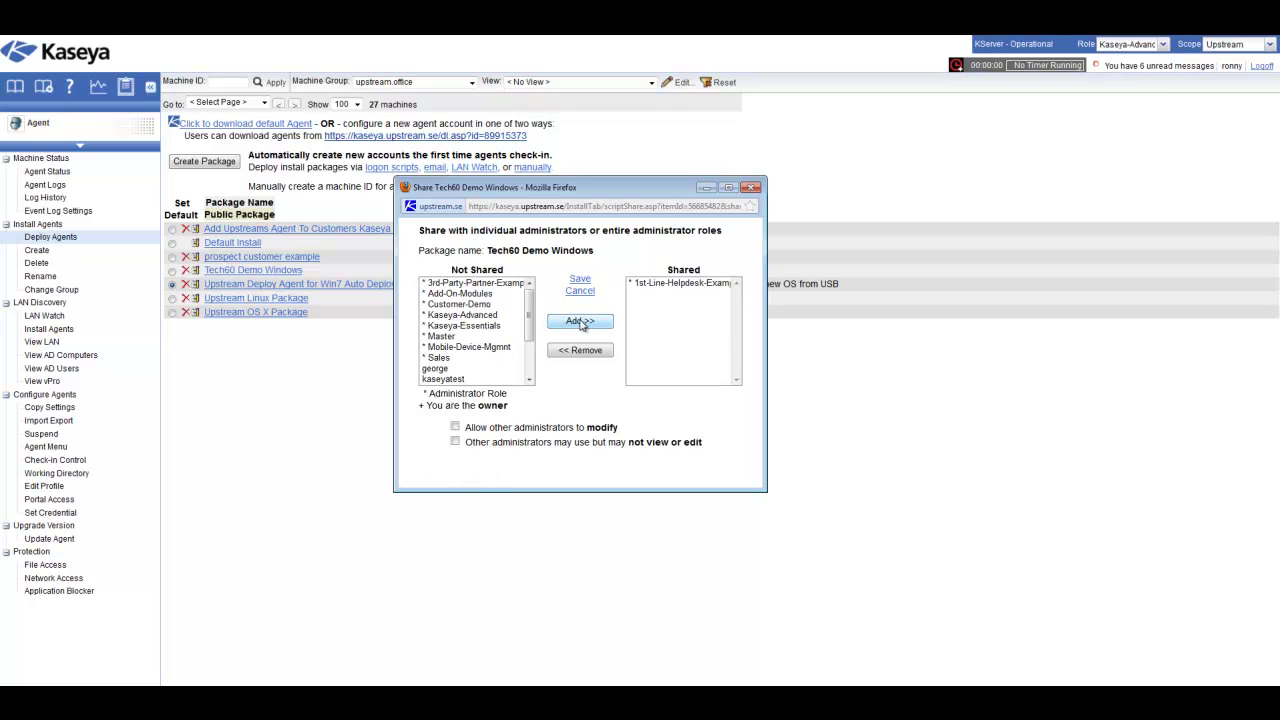
{"action": "left_click", "coordinate": [581, 281]}
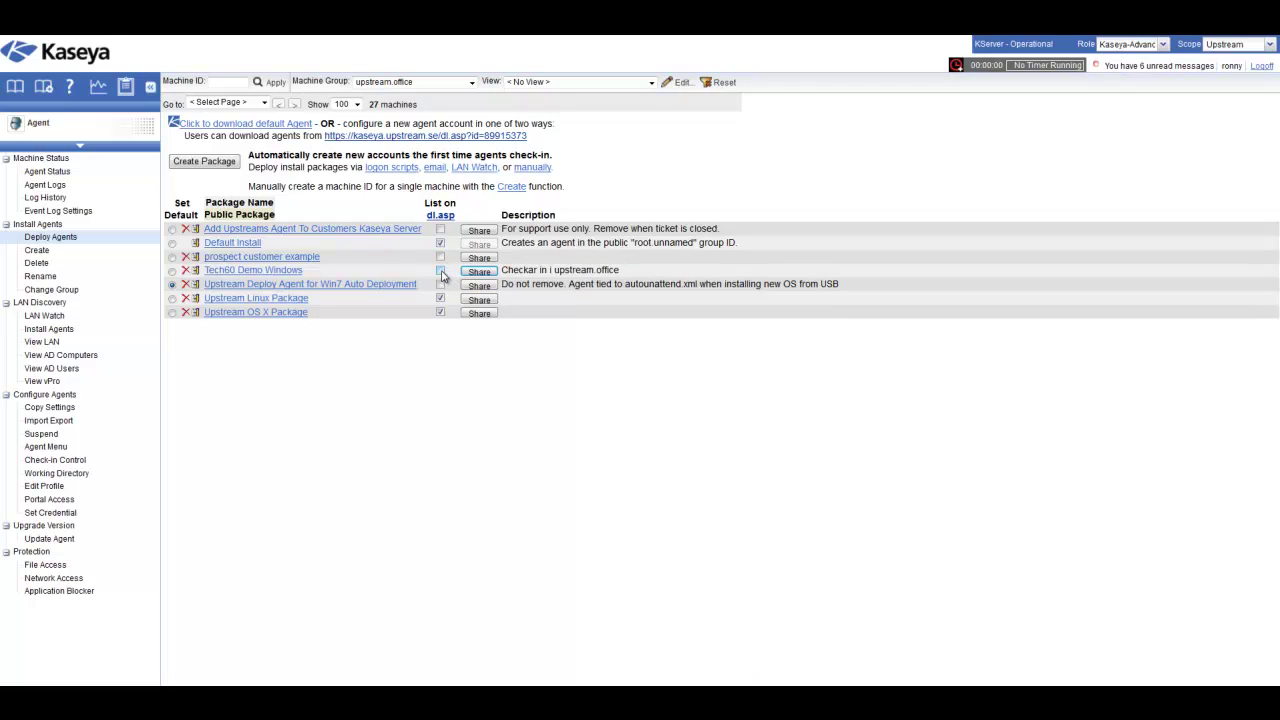
List the Tech60 Demo Windows package on dl.asp and view that public download page.
{"action": "left_click", "coordinate": [441, 272]}
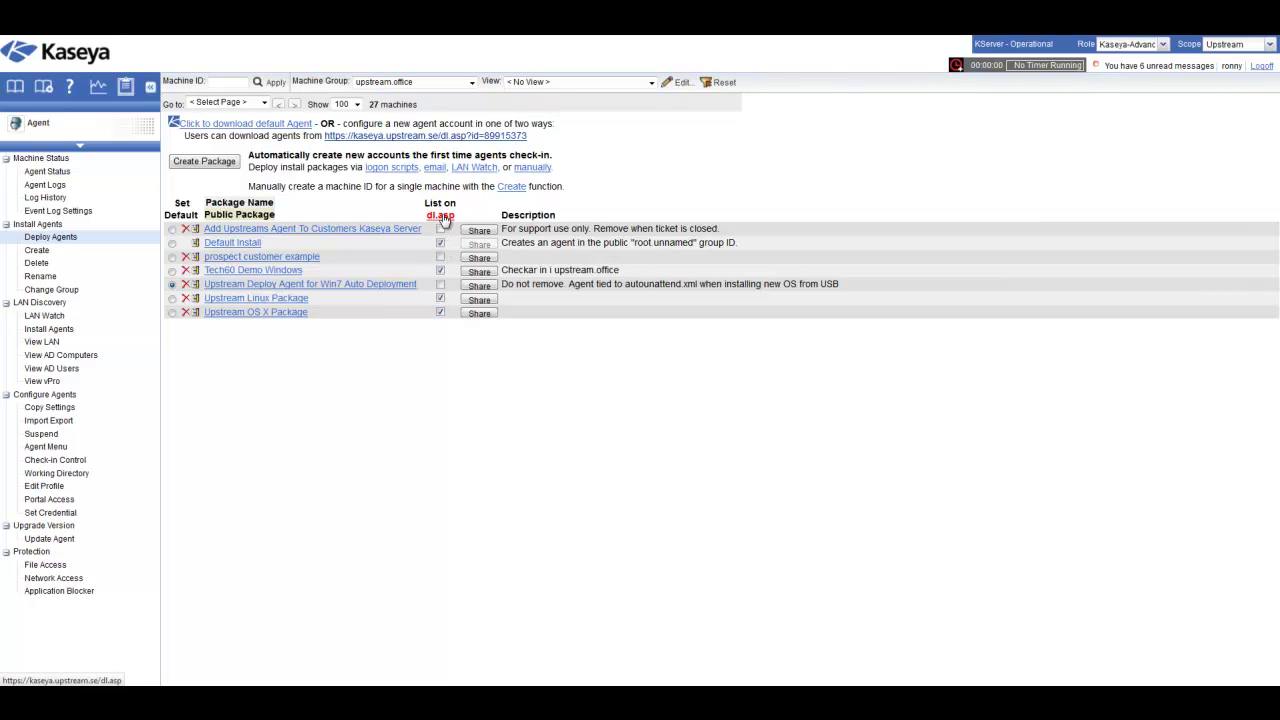
{"action": "left_click", "coordinate": [441, 216]}
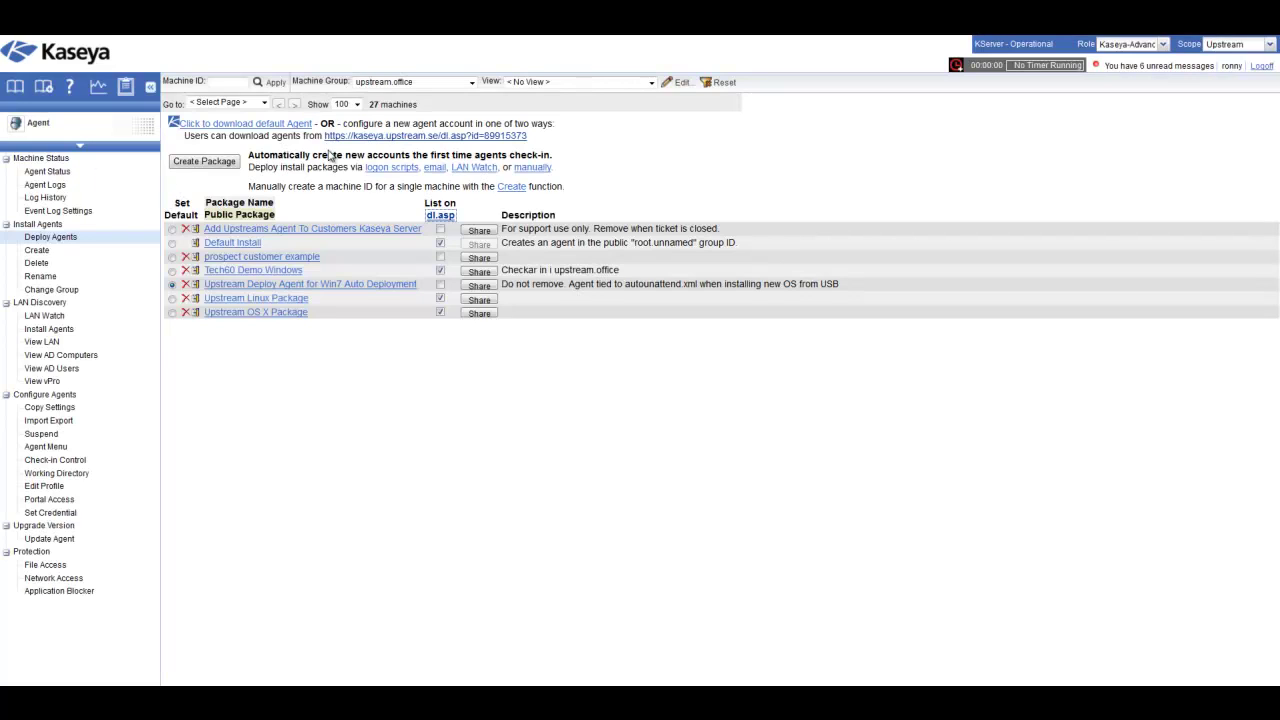
Remove the Tech60 Demo Windows, Upstream Linux Package and Upstream OS X Package entries from the dl.asp listing.
{"action": "left_click", "coordinate": [440, 270]}
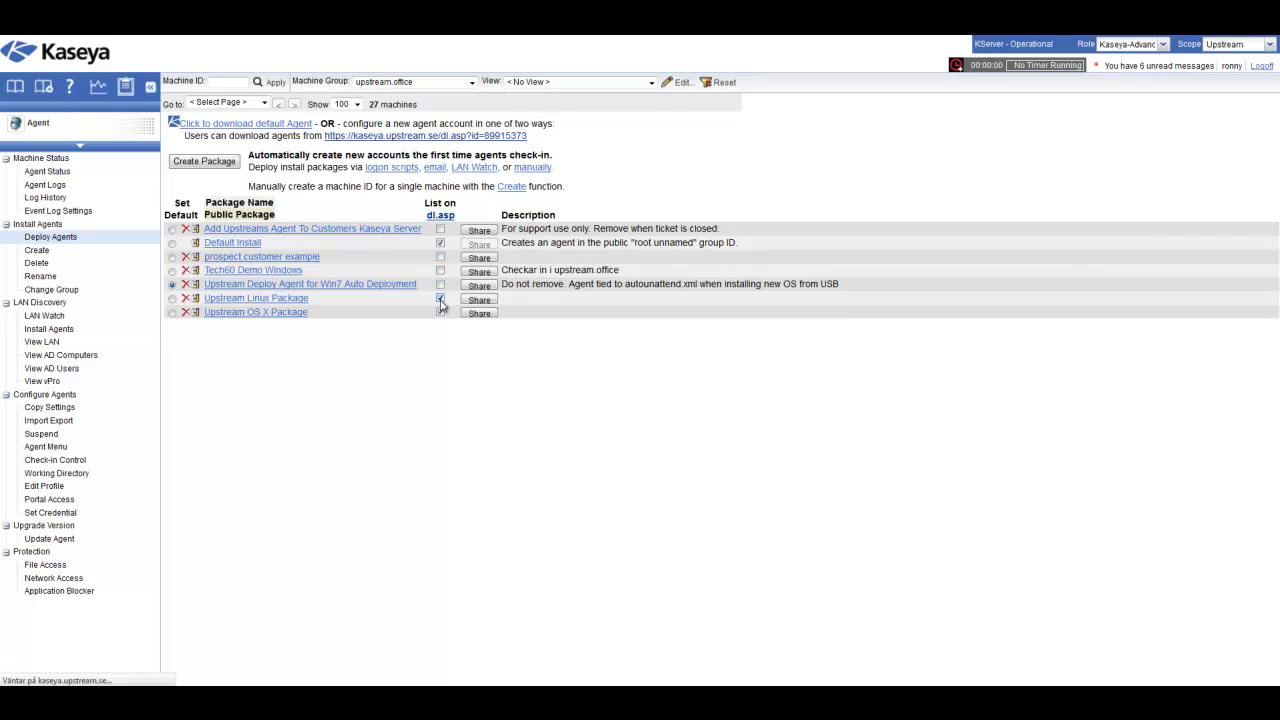
{"action": "left_click", "coordinate": [440, 298]}
{"action": "left_click", "coordinate": [440, 312]}
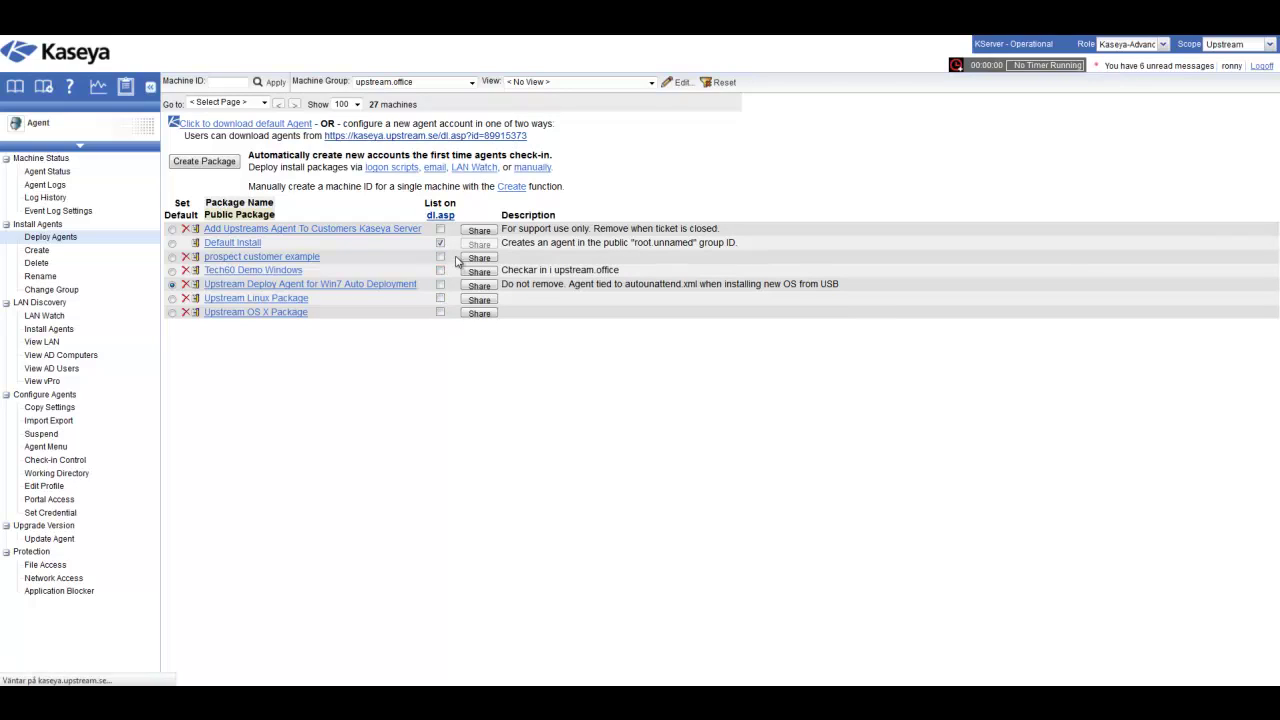
Review the machine ID and group ID assignment rules in the new install package wizard and close it.
{"action": "left_click", "coordinate": [205, 244]}
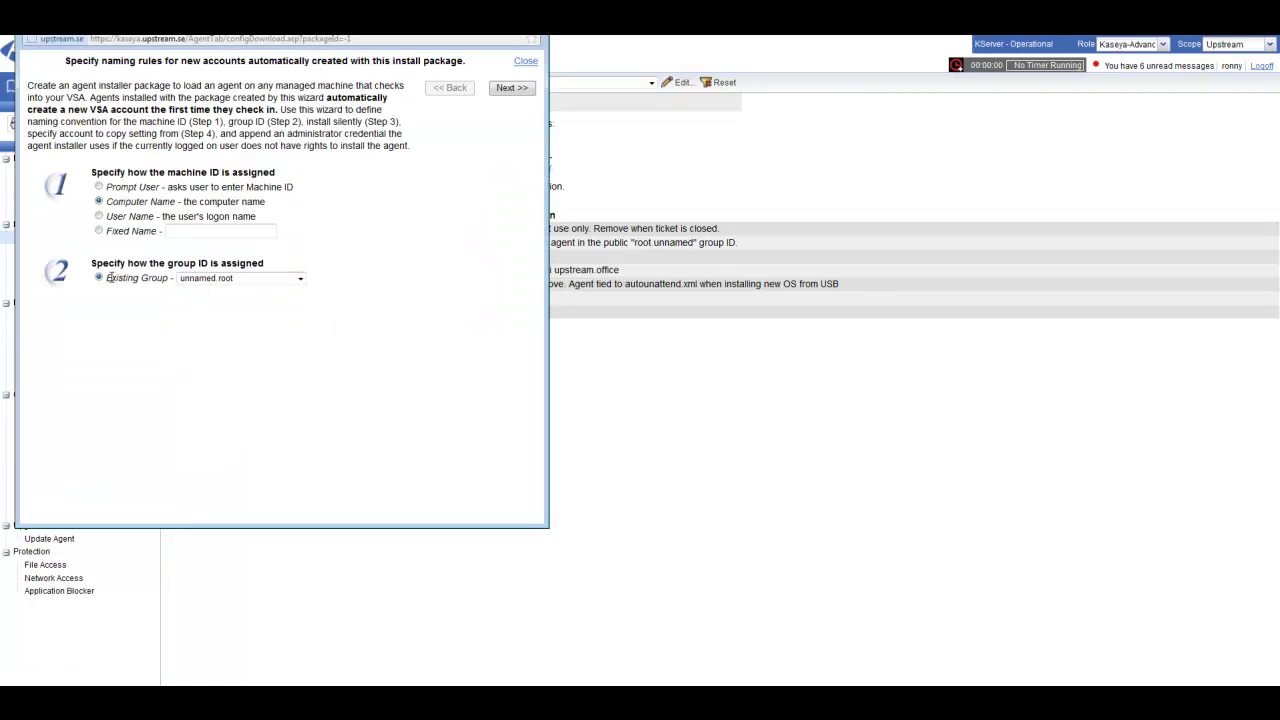
{"action": "left_click_drag", "start_coordinate": [107, 278], "coordinate": [168, 279]}
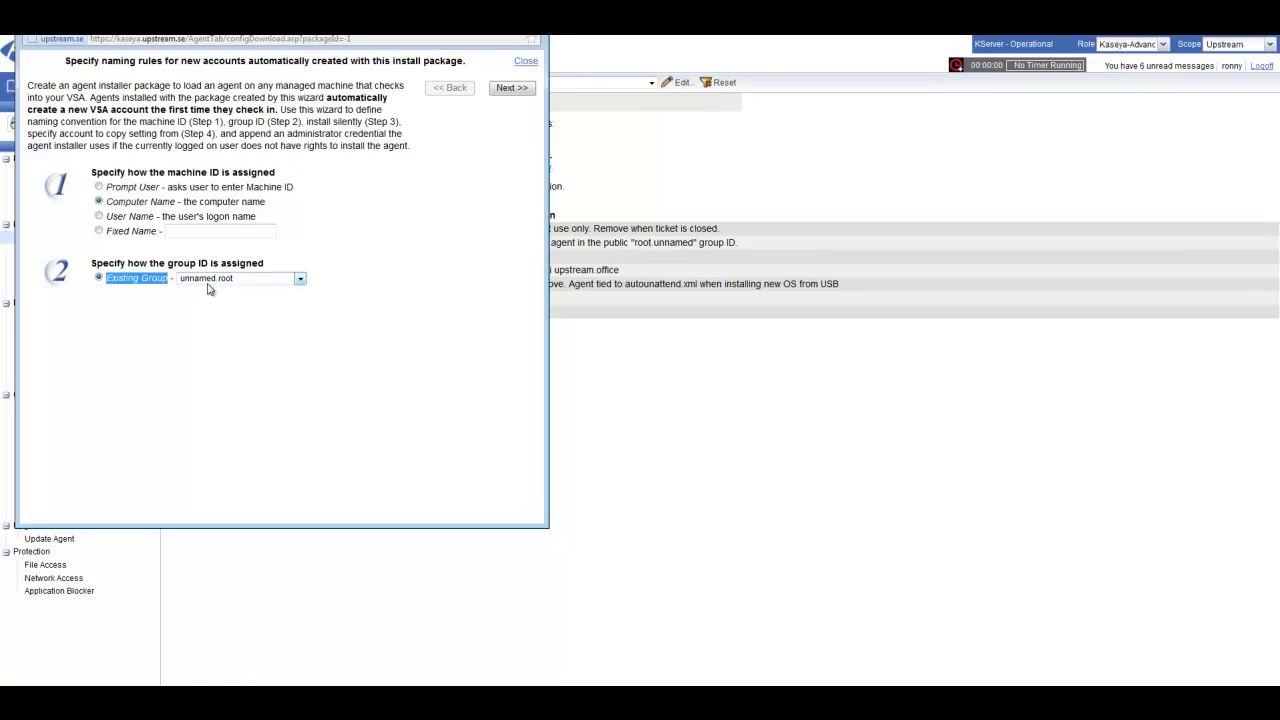
{"action": "left_click", "coordinate": [525, 63]}
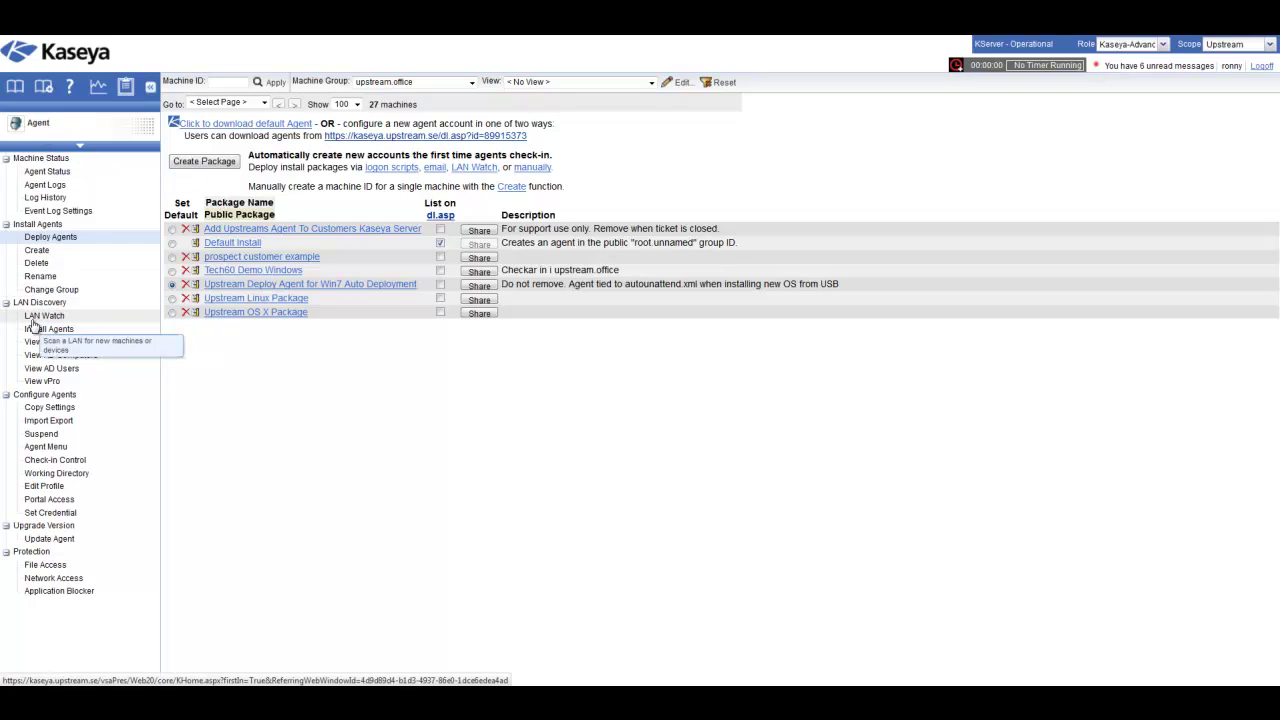
Show the LAN Watch machines filtered by the view "Audit - Role - All Servers x64".
{"action": "left_click", "coordinate": [66, 316]}
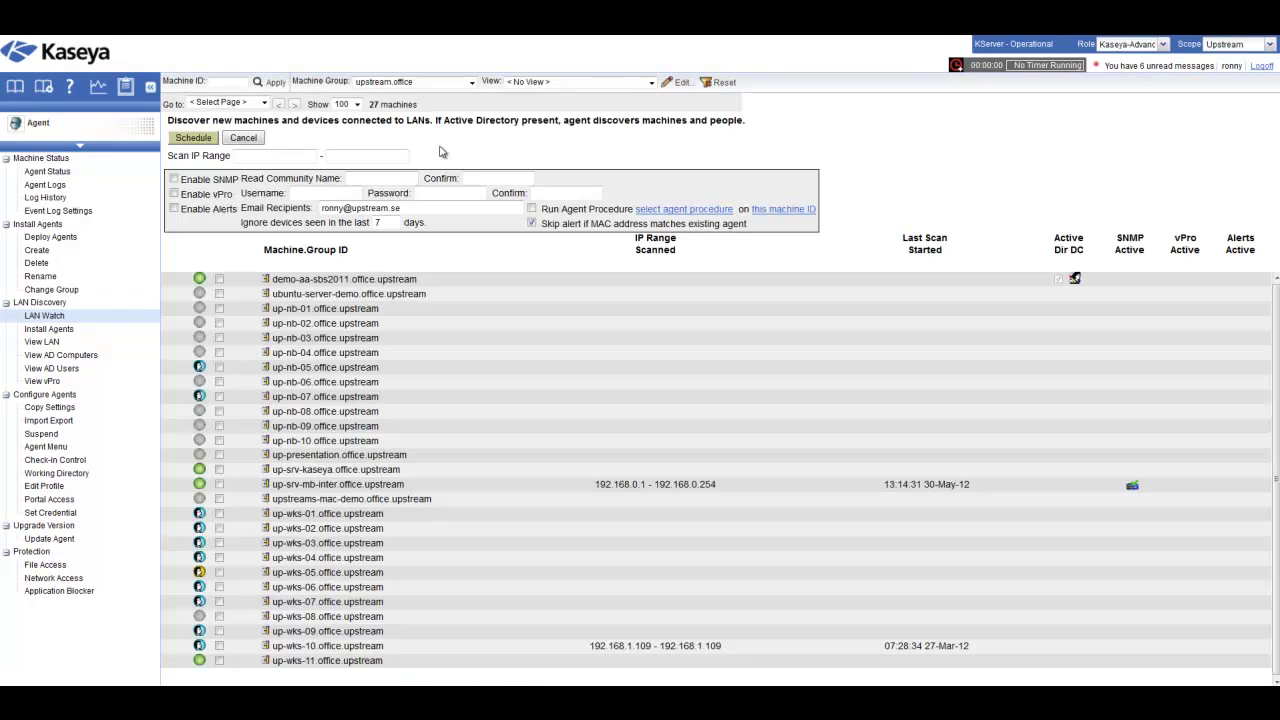
{"action": "left_click", "coordinate": [650, 83]}
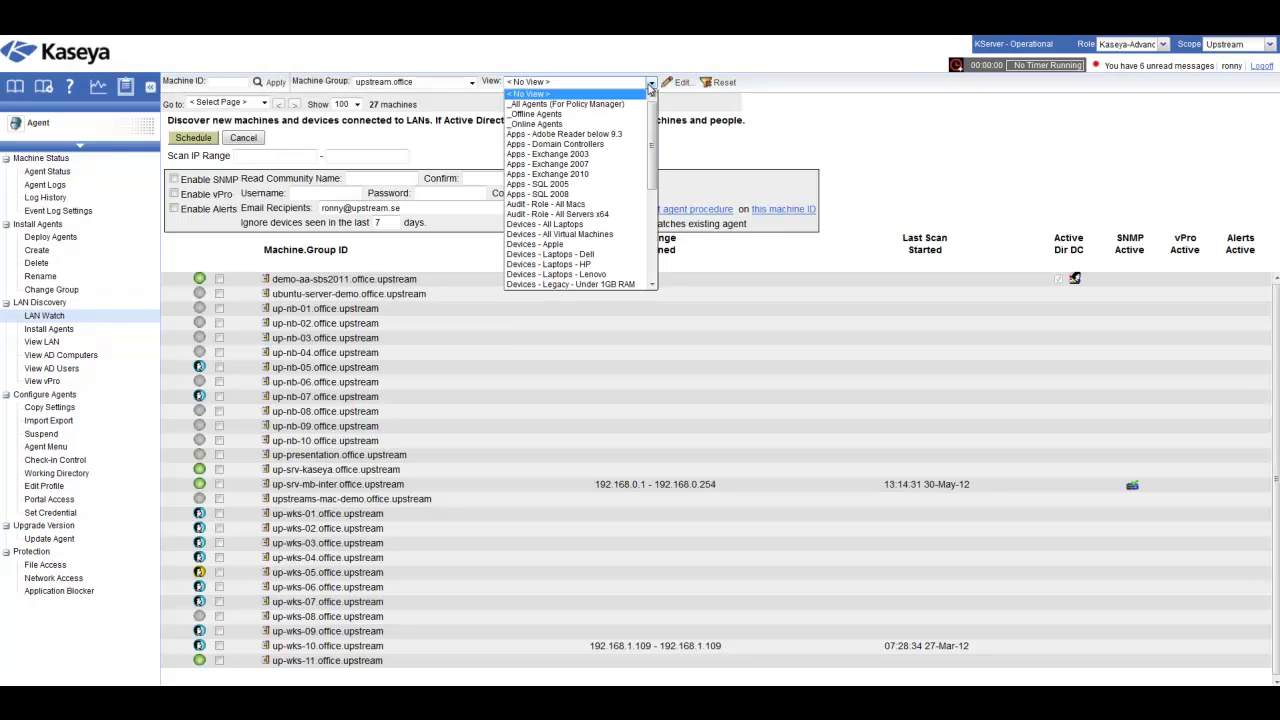
{"action": "scroll", "coordinate": [602, 247], "scroll_direction": "down", "scroll_amount": 2}
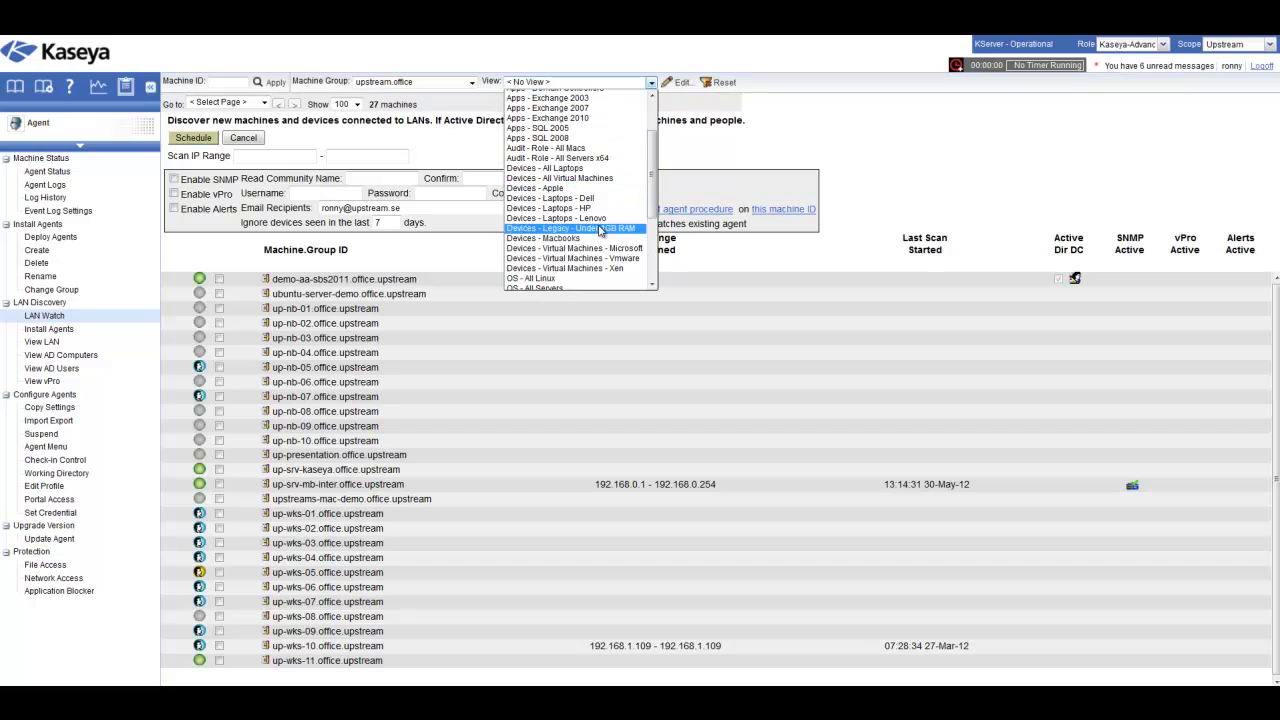
{"action": "left_click", "coordinate": [575, 158]}
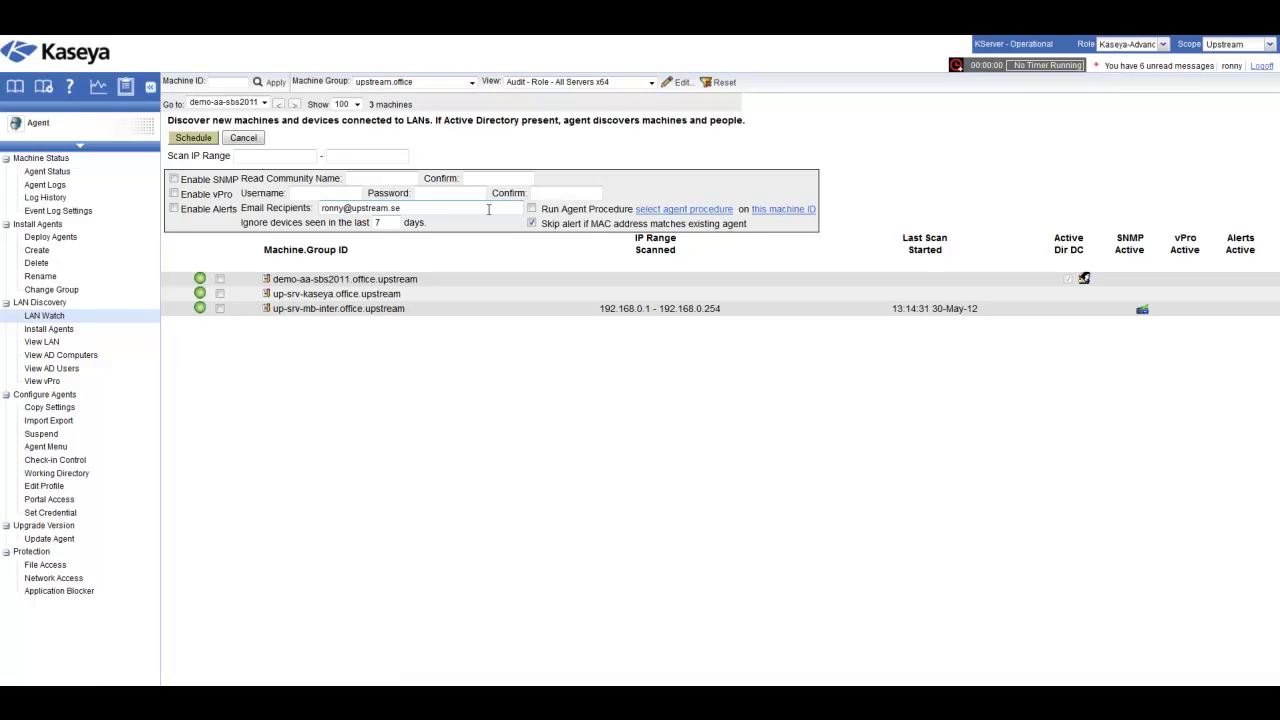
Select demo-aa-sbs2011.office.upstream for a LAN Watch scan, check its IP range start address, and bring up the scan scheduler.
{"action": "left_click", "coordinate": [220, 279]}
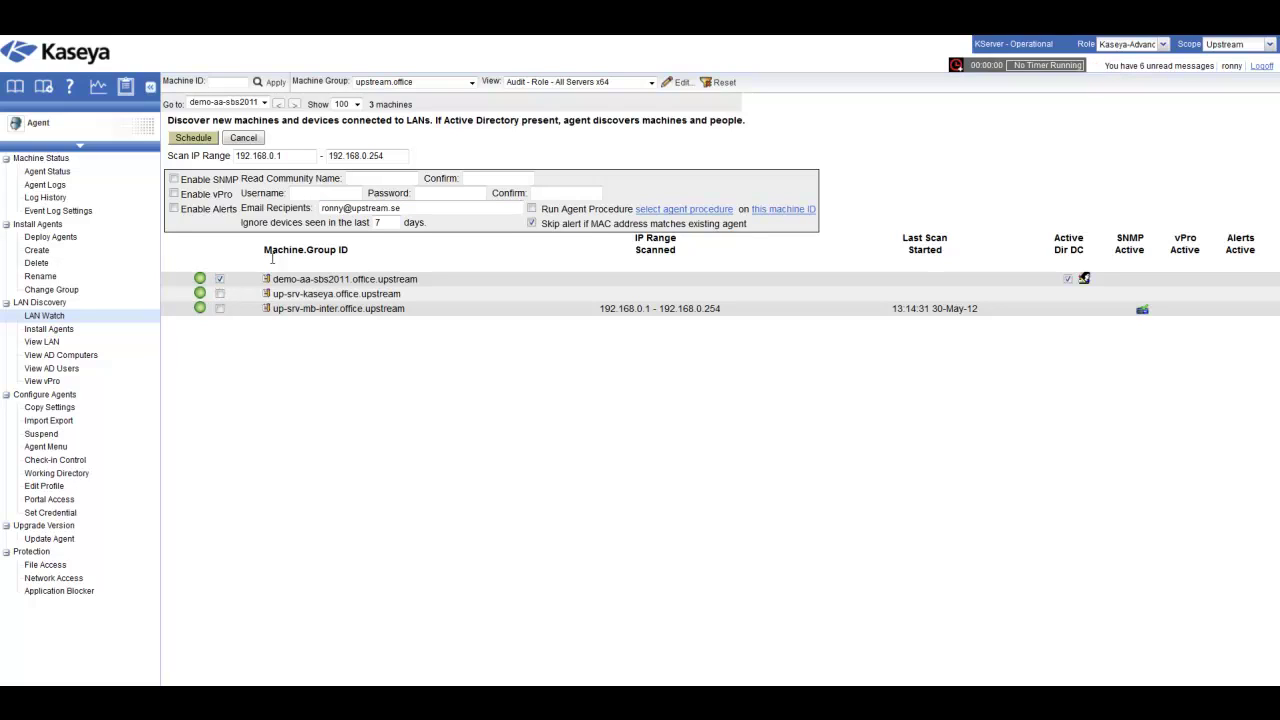
{"action": "left_click", "coordinate": [192, 139]}
{"action": "left_click_drag", "start_coordinate": [491, 160], "coordinate": [616, 303]}
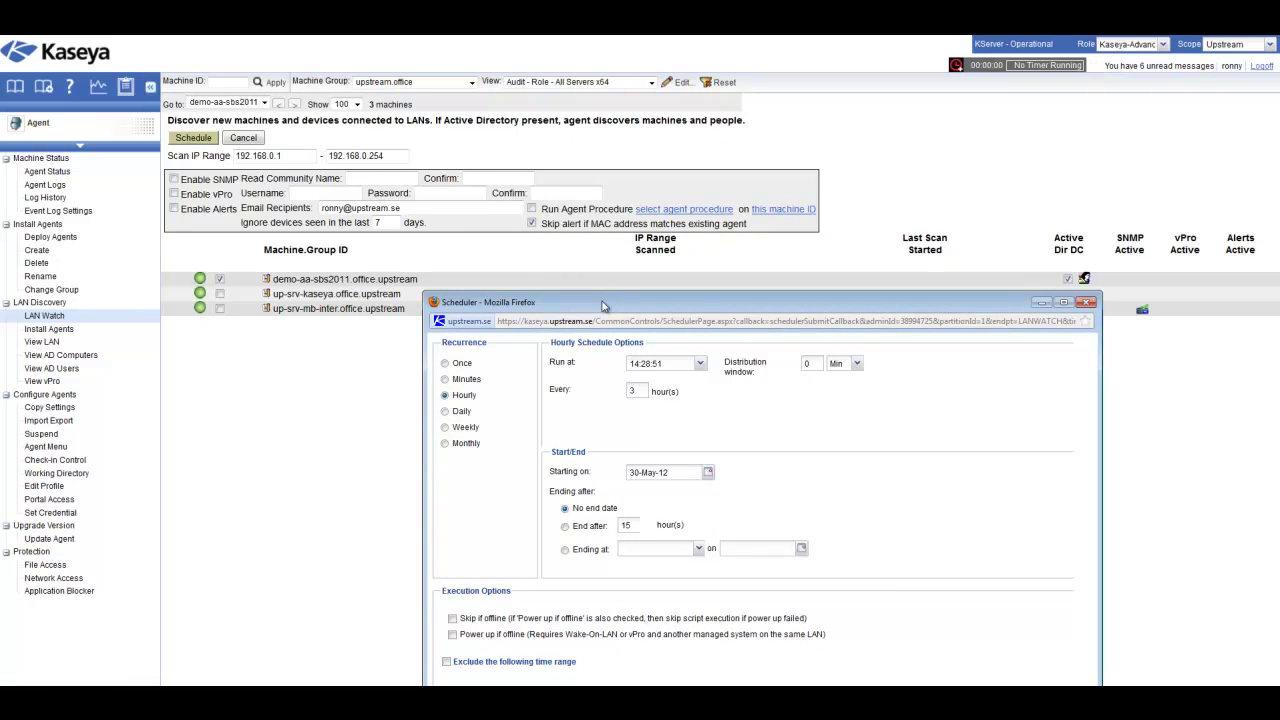
{"action": "left_click_drag", "start_coordinate": [312, 157], "coordinate": [222, 160]}
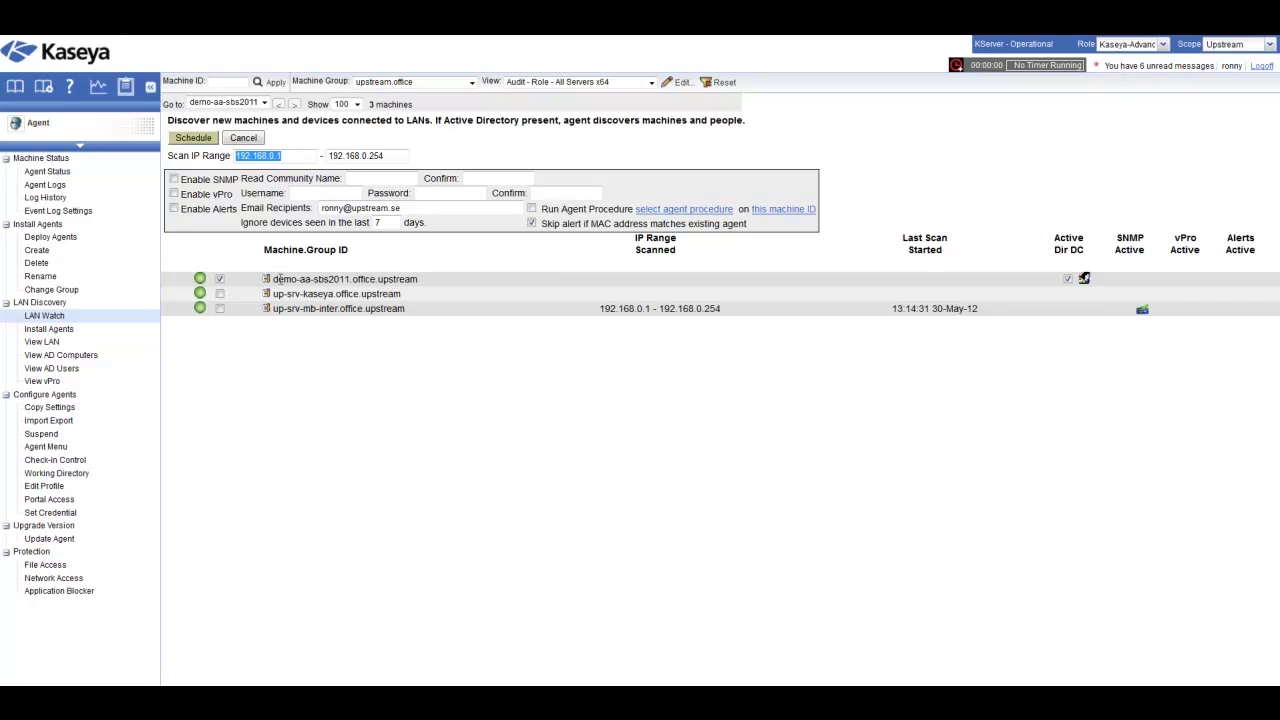
{"action": "left_click", "coordinate": [298, 157]}
{"action": "left_click_drag", "start_coordinate": [298, 157], "coordinate": [232, 157]}
{"action": "left_click", "coordinate": [193, 137]}
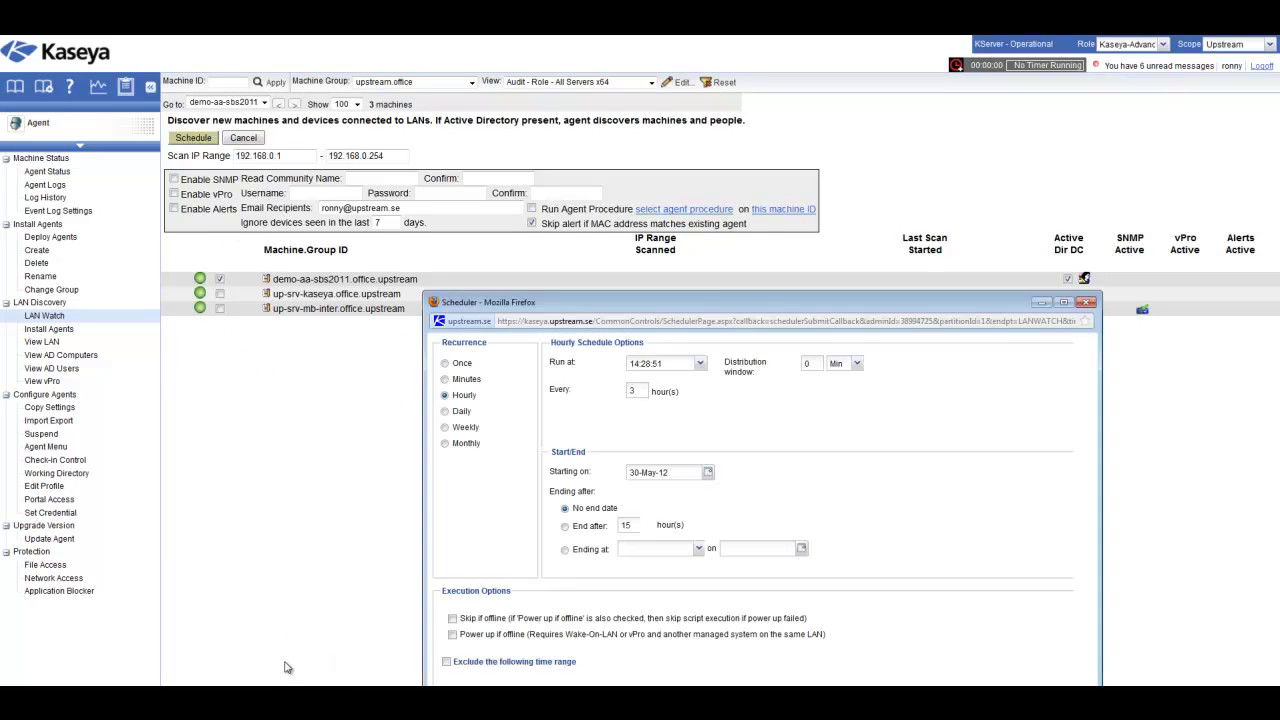
{"action": "left_click_drag", "start_coordinate": [659, 308], "coordinate": [660, 130]}
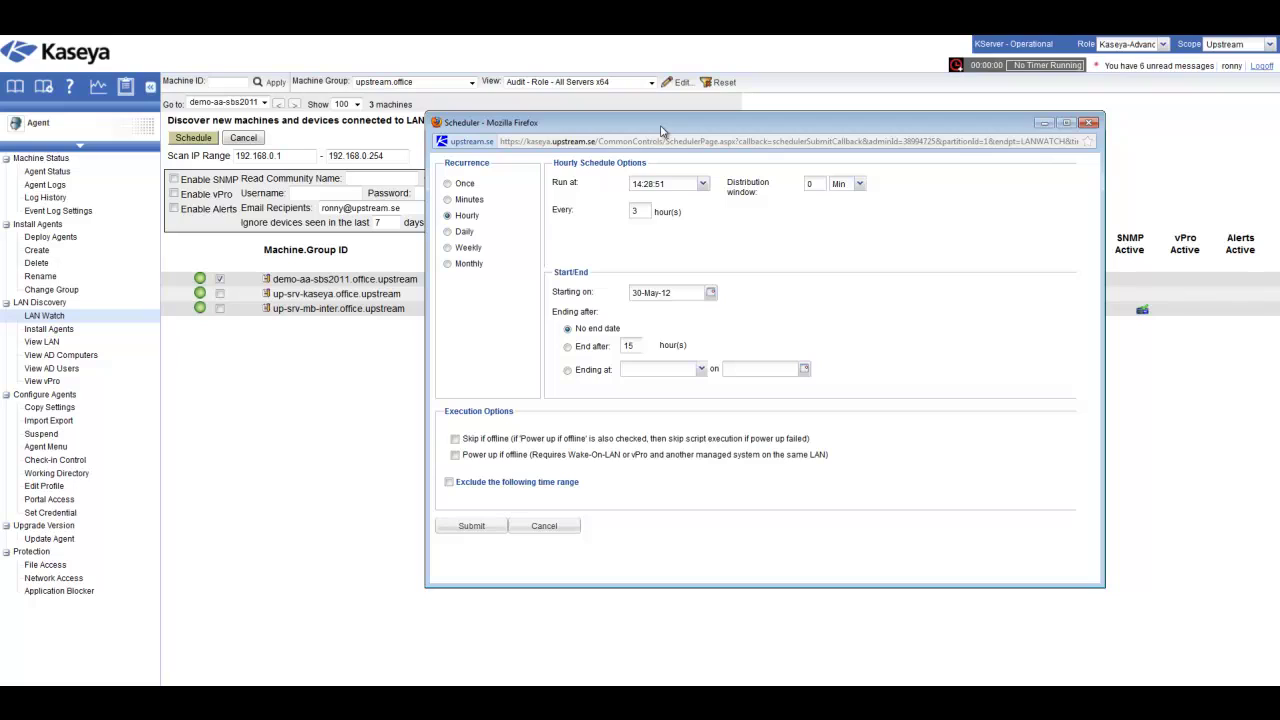
Set the distribution window unit to Hr and submit the hourly LAN Watch schedule for demo-aa-sbs2011.office.upstream.
{"action": "left_click", "coordinate": [860, 185]}
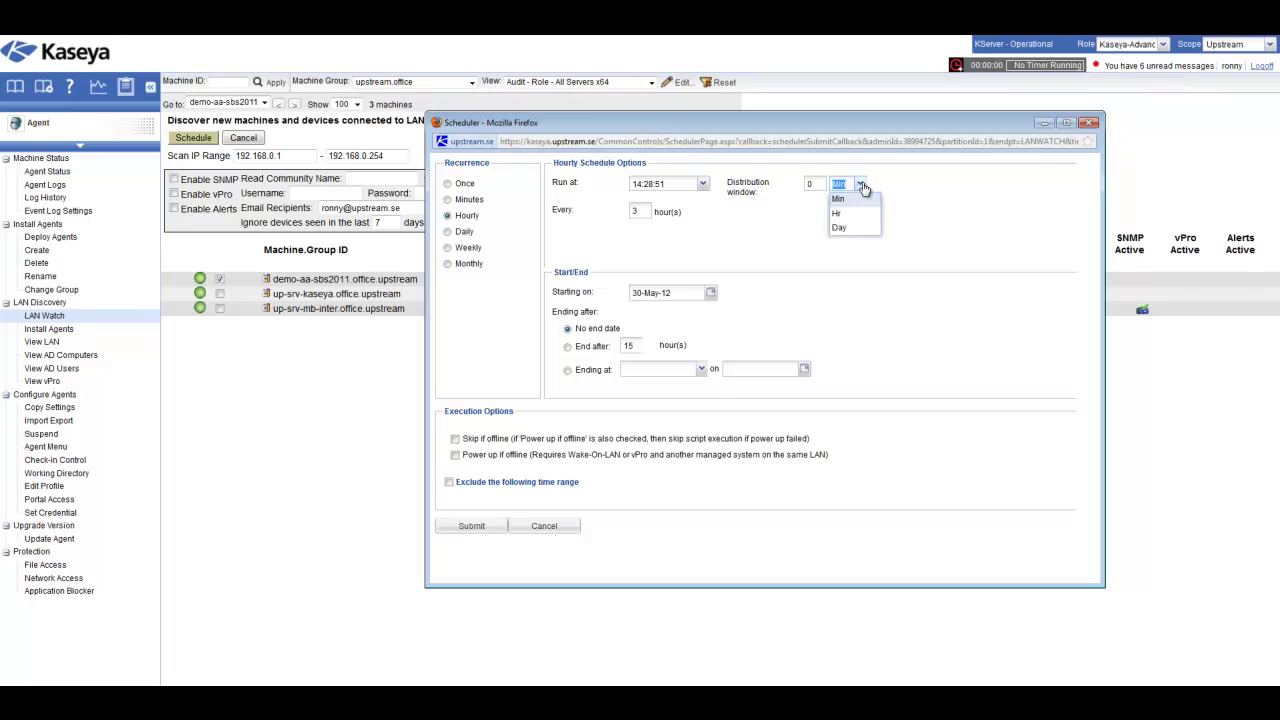
{"action": "left_click", "coordinate": [838, 213]}
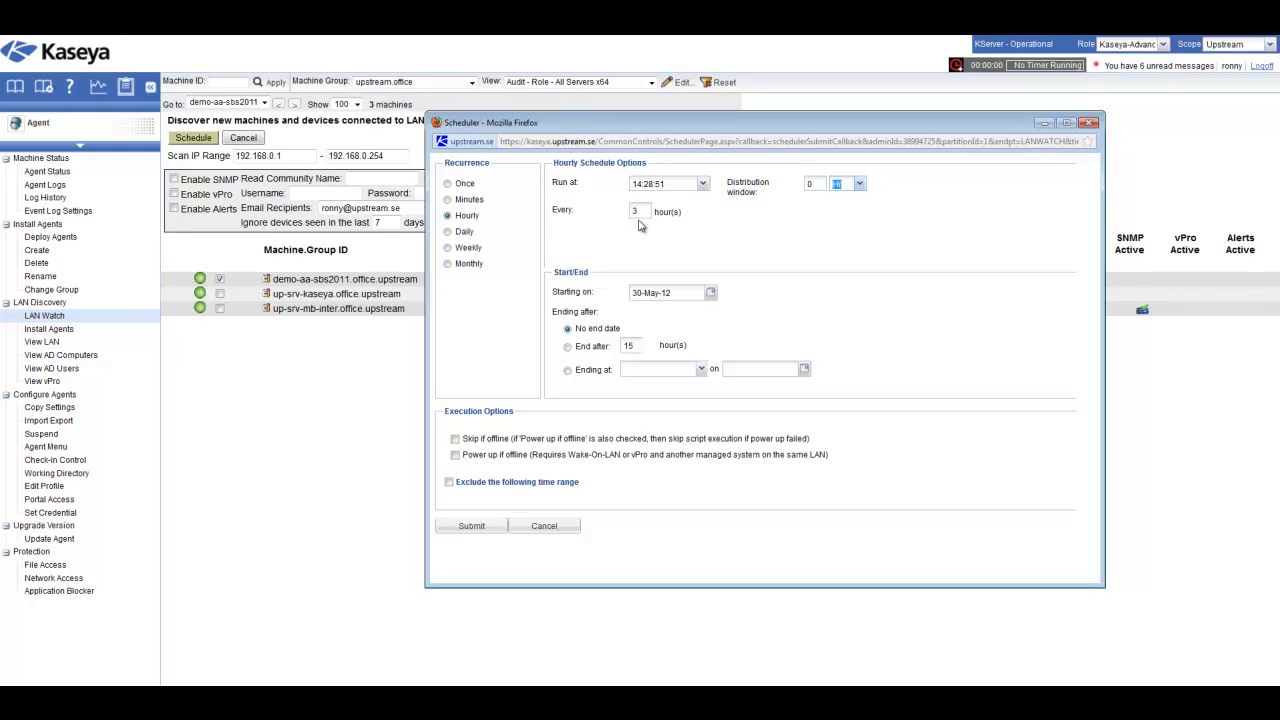
{"action": "left_click", "coordinate": [463, 532]}
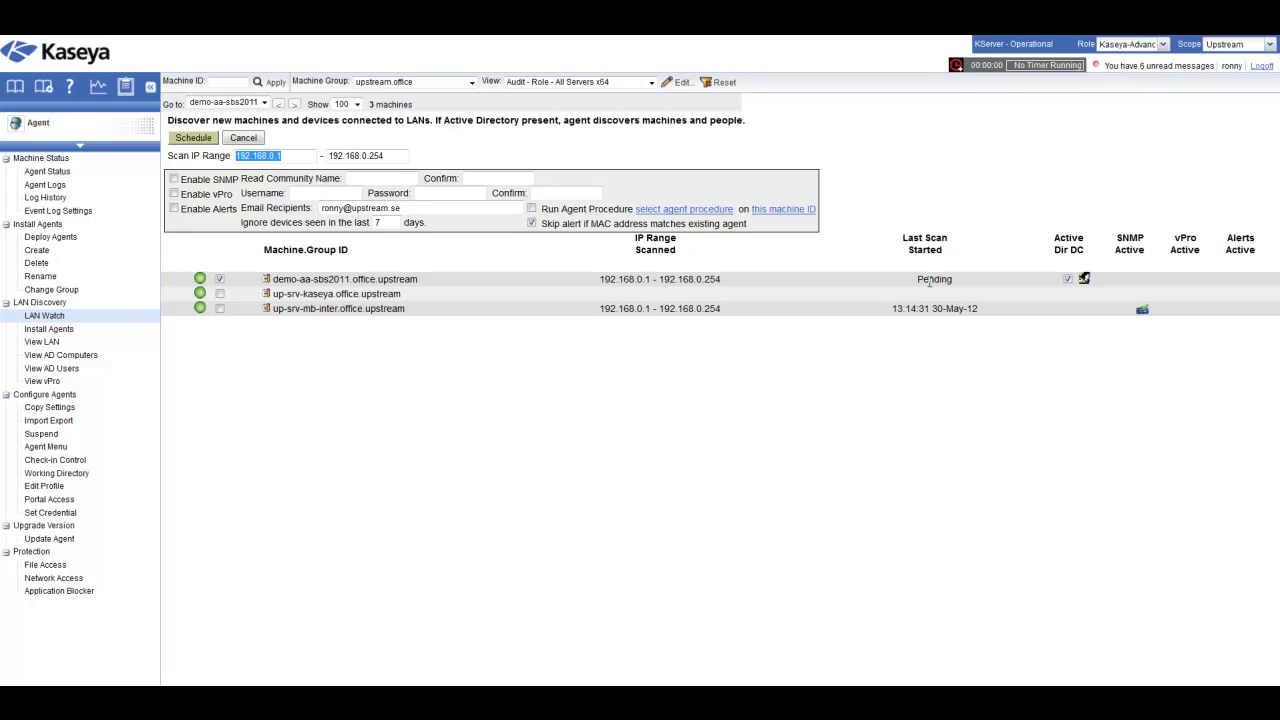
Examine the devices discovered on the same LAN as up-srv-mb-inter.office.upstream, including their IP addresses, vendors and SNMP info.
{"action": "left_click", "coordinate": [42, 341]}
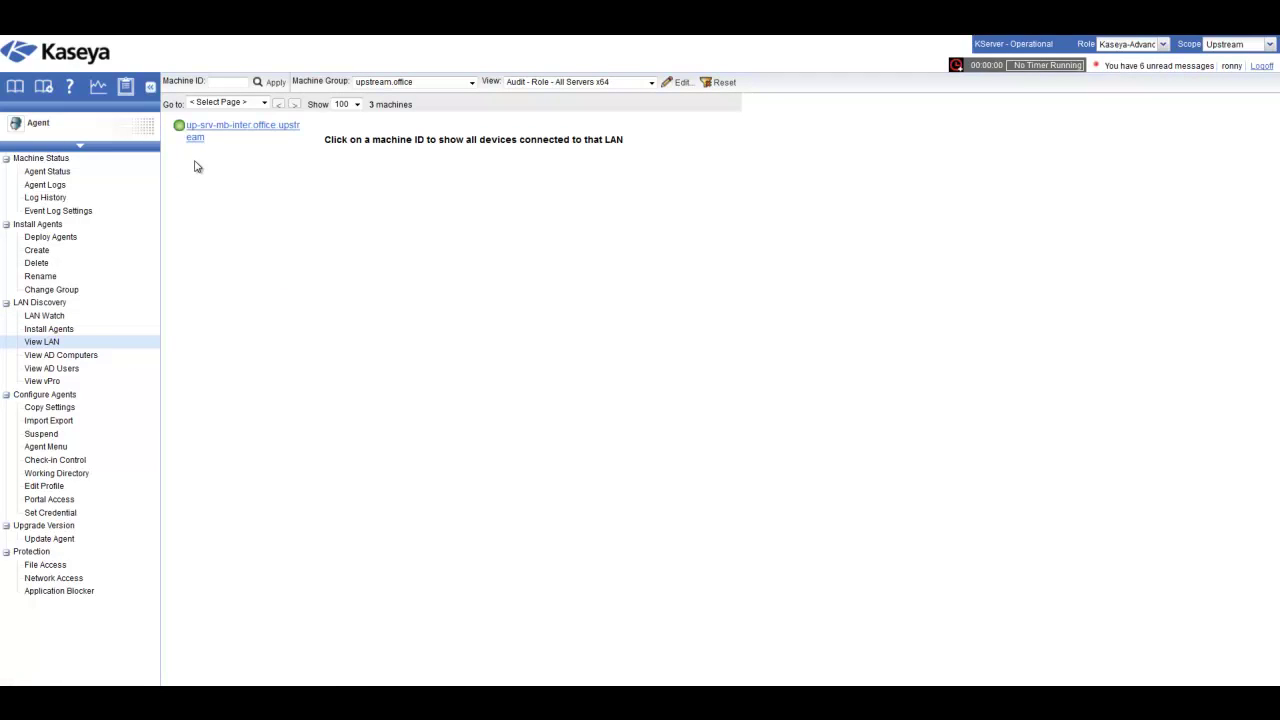
{"action": "left_click", "coordinate": [223, 137]}
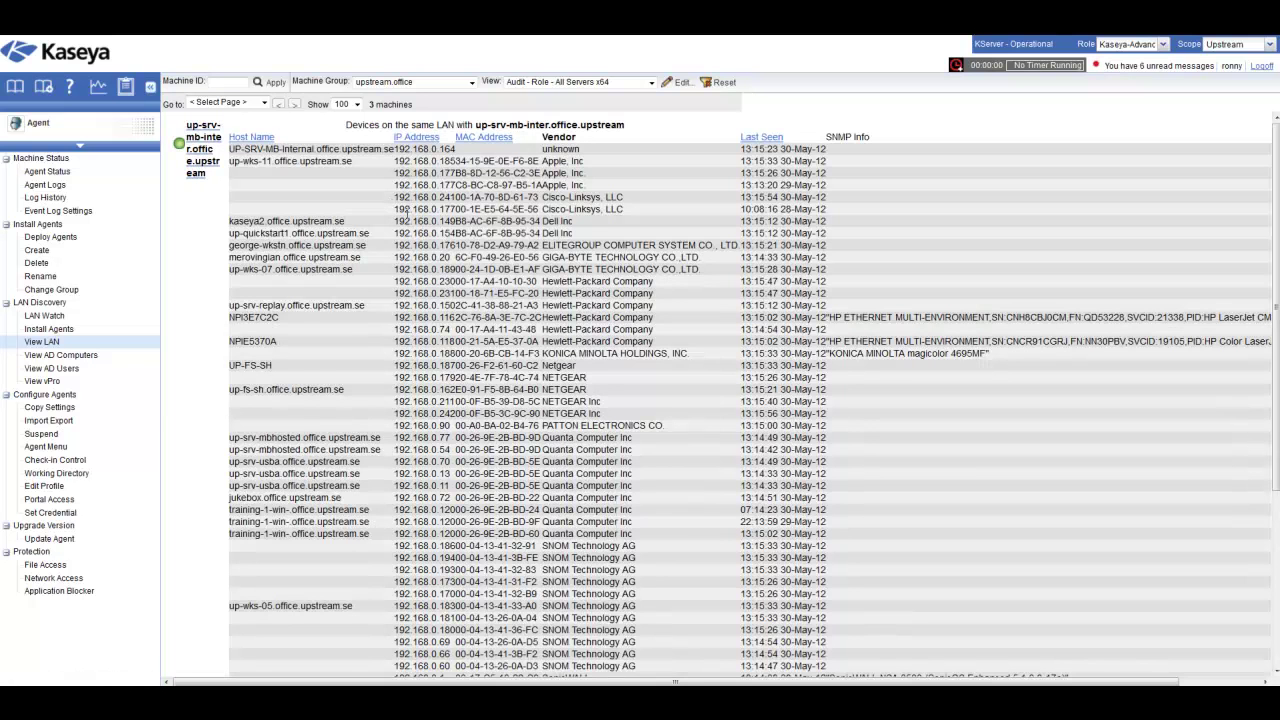
{"action": "scroll", "coordinate": [398, 208], "scroll_direction": "down", "scroll_amount": 2}
{"action": "scroll", "coordinate": [412, 250], "scroll_direction": "down", "scroll_amount": 3}
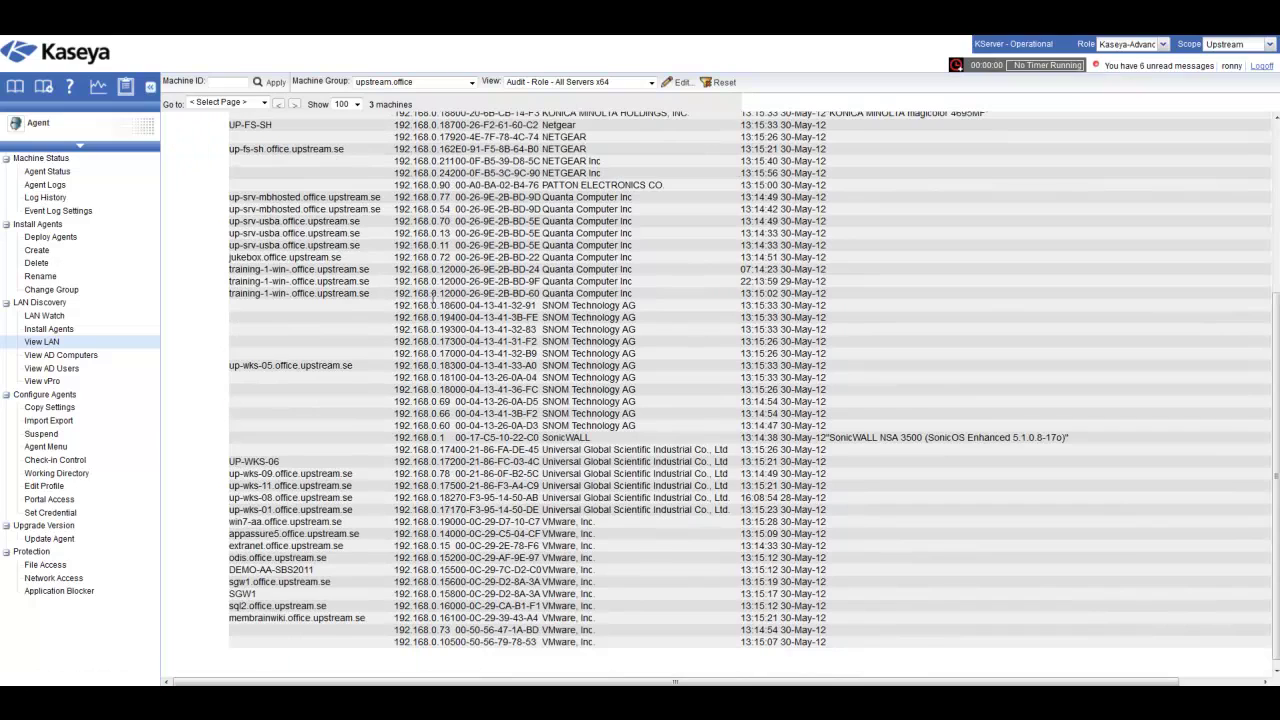
{"action": "scroll", "coordinate": [432, 294], "scroll_direction": "up", "scroll_amount": 5}
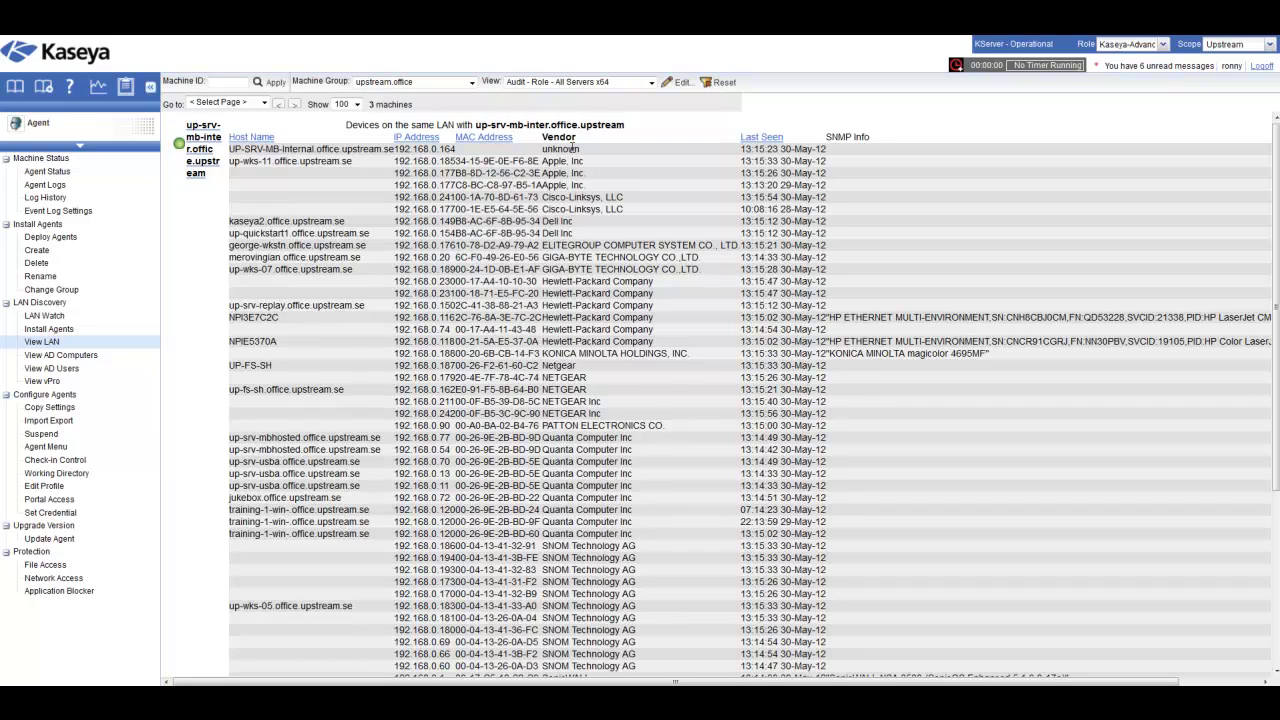
List the agent install candidates on the LAN of up-srv-mb-inter.office.upstream and select the win7-aa.office.upstream.se device.
{"action": "left_click", "coordinate": [74, 333]}
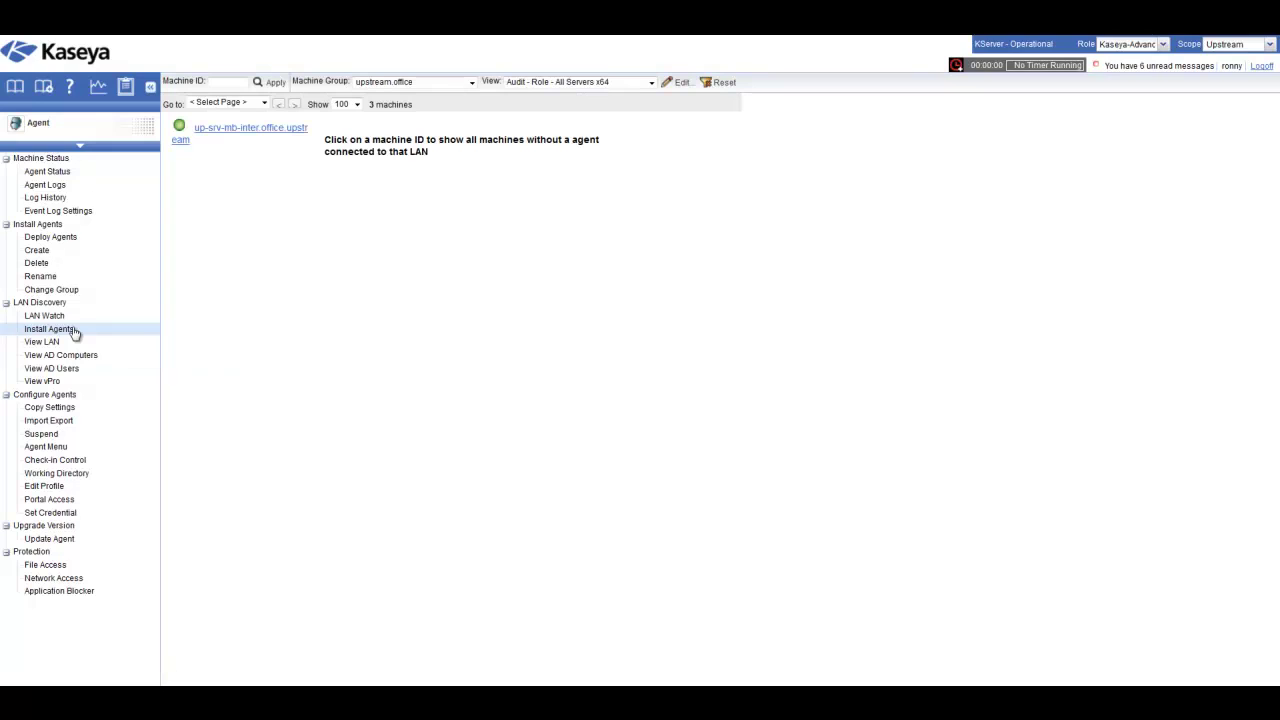
{"action": "left_click", "coordinate": [241, 130]}
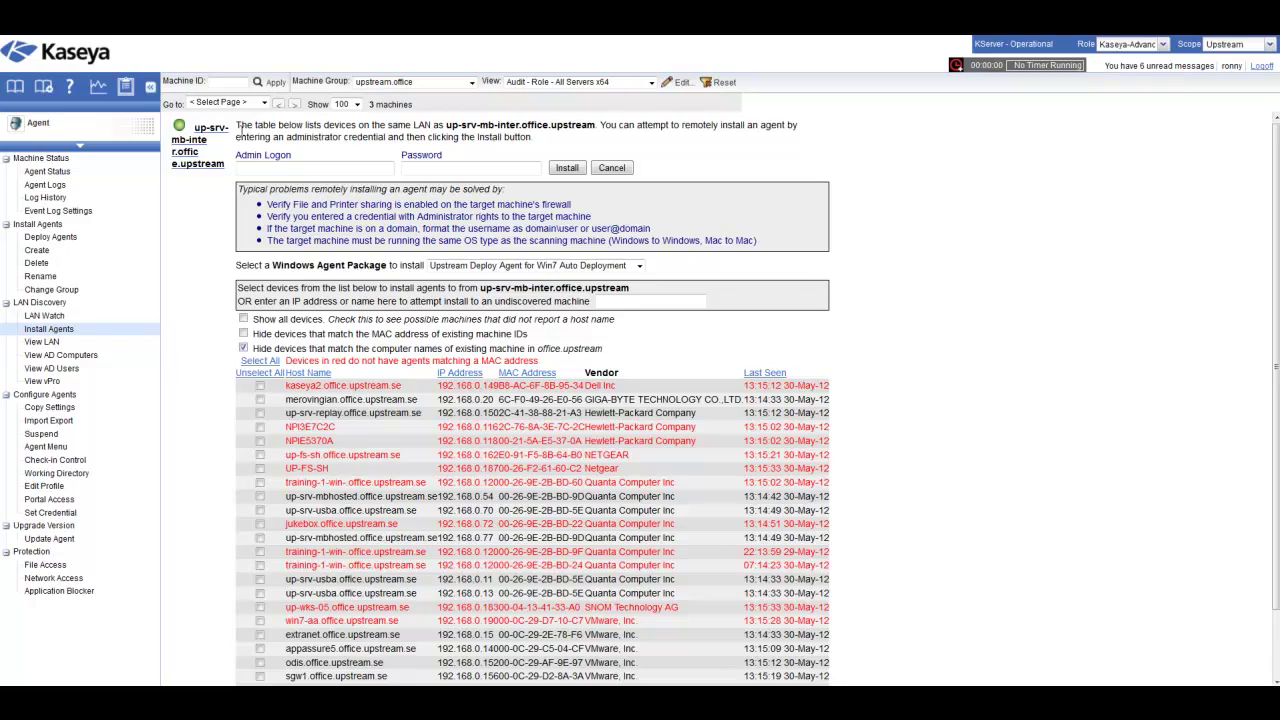
{"action": "left_click", "coordinate": [260, 454]}
{"action": "left_click", "coordinate": [259, 456]}
{"action": "scroll", "coordinate": [503, 549], "scroll_direction": "down", "scroll_amount": 2}
{"action": "scroll", "coordinate": [502, 549], "scroll_direction": "up", "scroll_amount": 2}
{"action": "scroll", "coordinate": [503, 549], "scroll_direction": "down", "scroll_amount": 2}
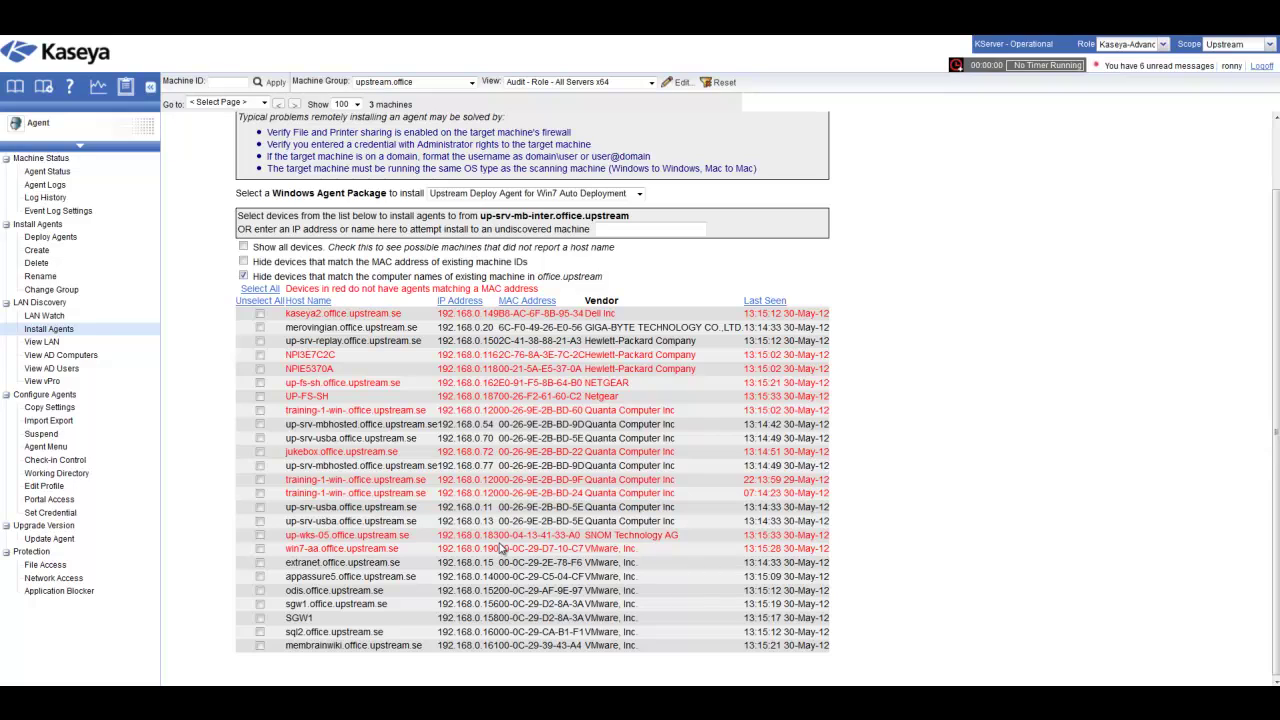
{"action": "left_click", "coordinate": [259, 549]}
{"action": "scroll", "coordinate": [535, 523], "scroll_direction": "up", "scroll_amount": 1}
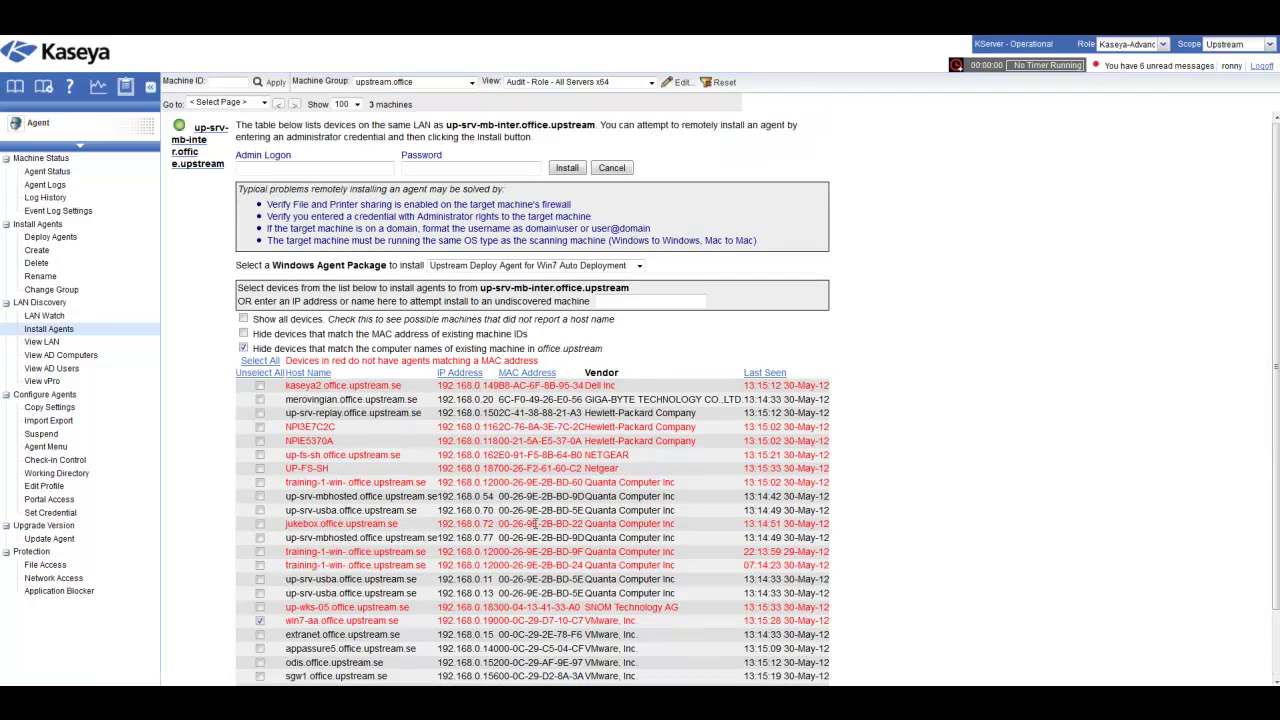
Start the remote agent install on win7-aa.office.upstream.se with the admin logon domain\admin and the account password, and check its status.
{"action": "left_click", "coordinate": [256, 171]}
{"action": "type", "text": "domain"}
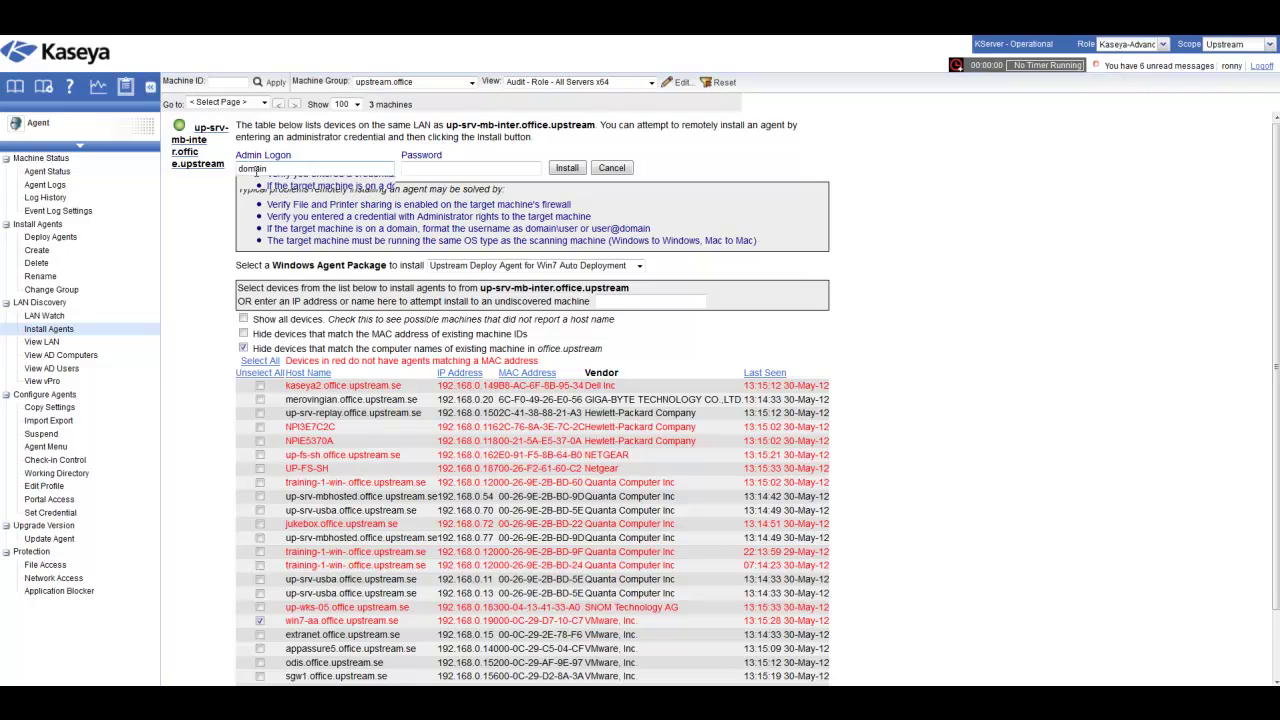
{"action": "type", "text": "\\admin"}
{"action": "left_click", "coordinate": [420, 170]}
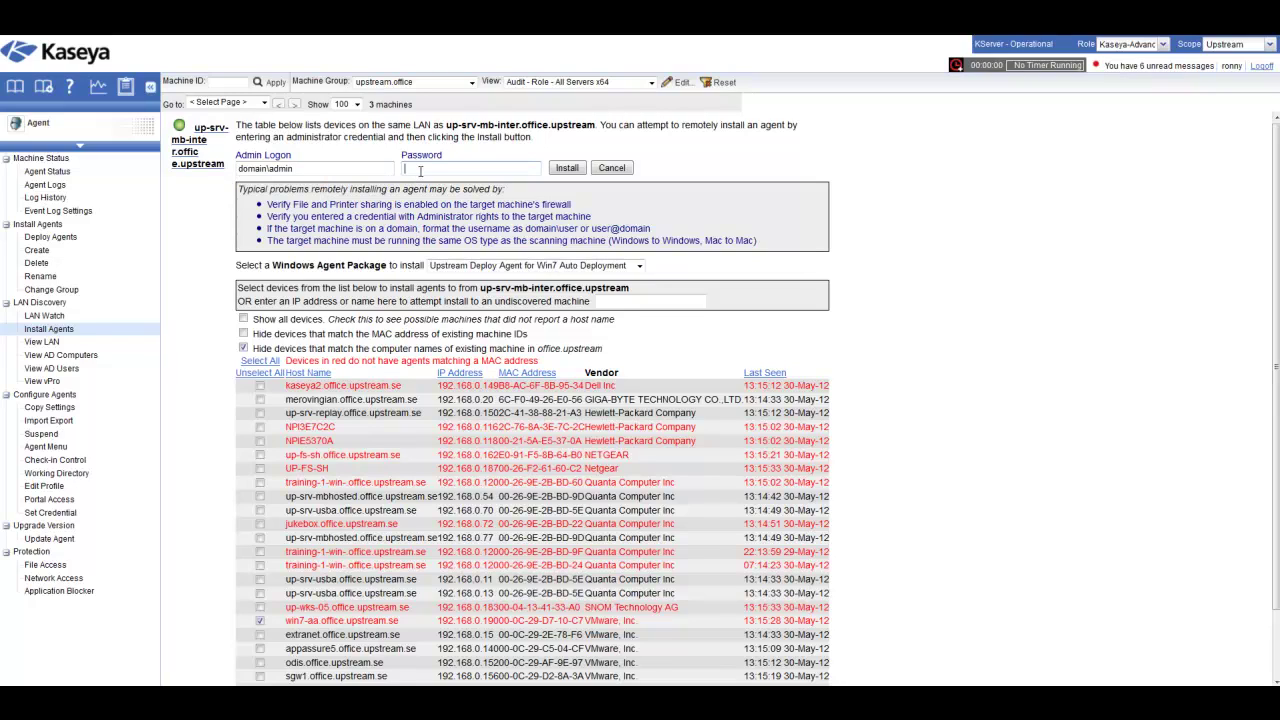
{"action": "type", "text": "••••••••••••"}
{"action": "left_click", "coordinate": [572, 170]}
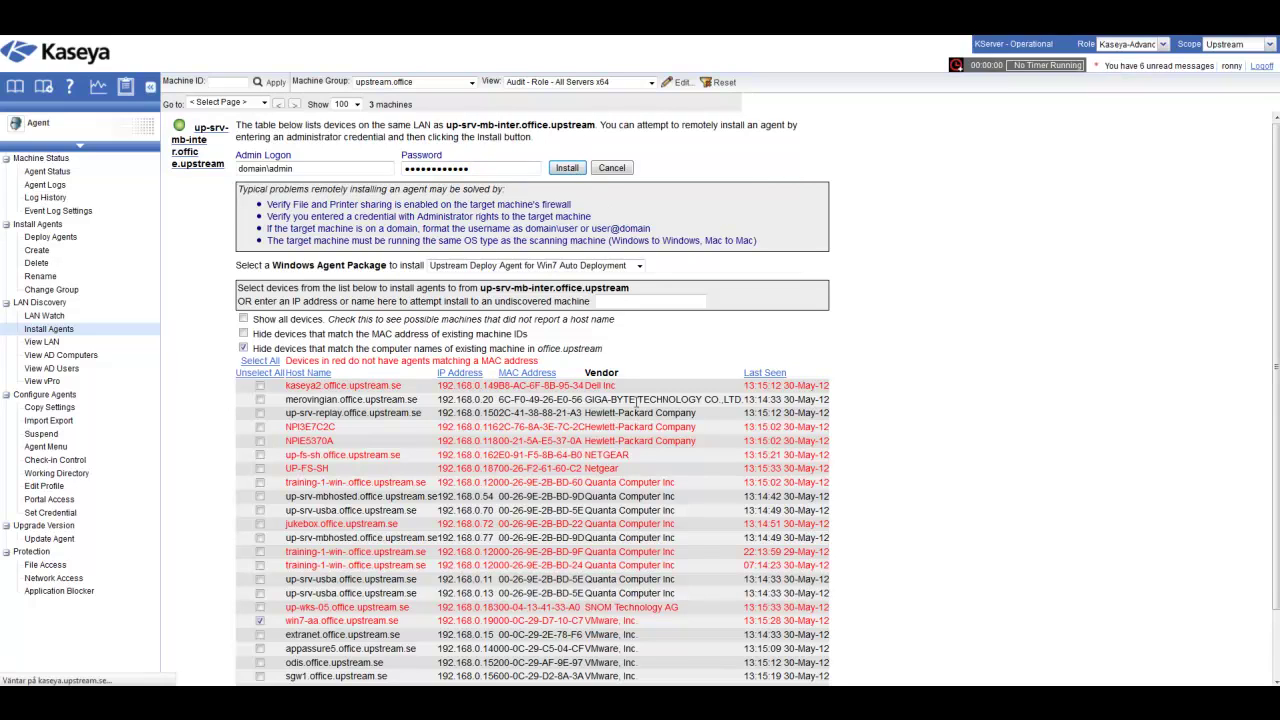
{"action": "scroll", "coordinate": [500, 566], "scroll_direction": "down", "scroll_amount": 2}
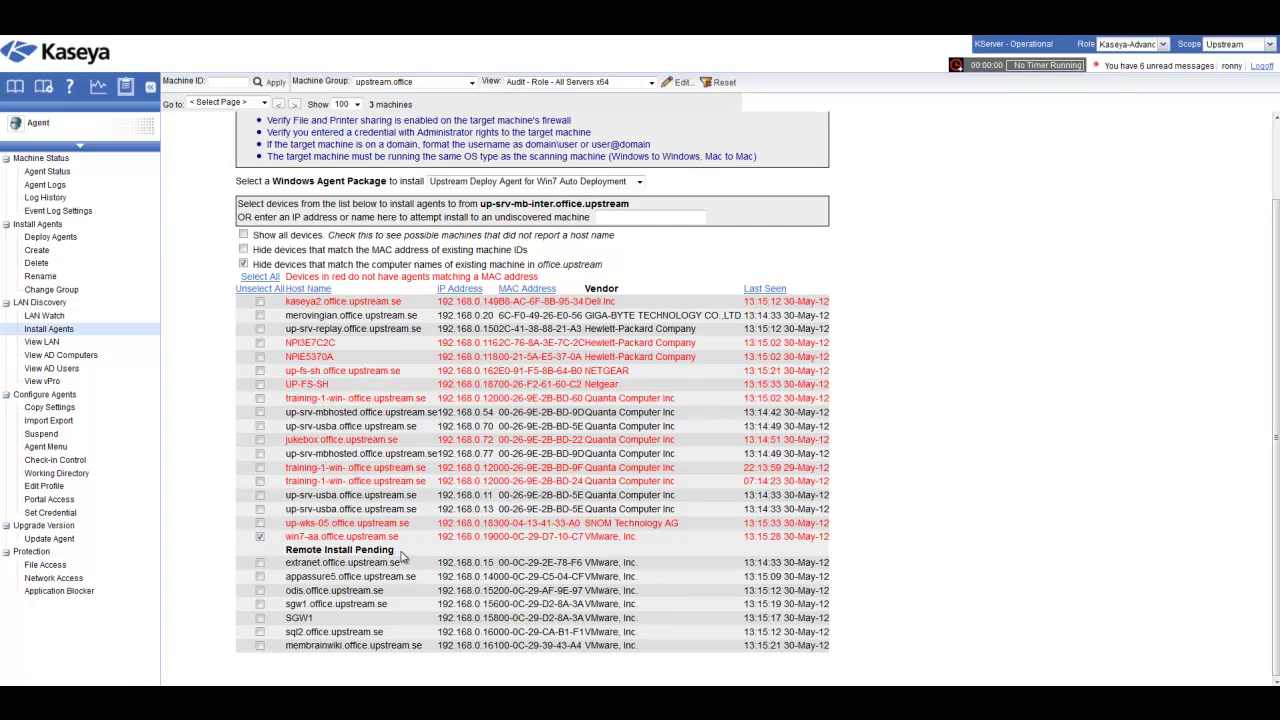
{"action": "left_click_drag", "start_coordinate": [322, 550], "coordinate": [286, 550]}
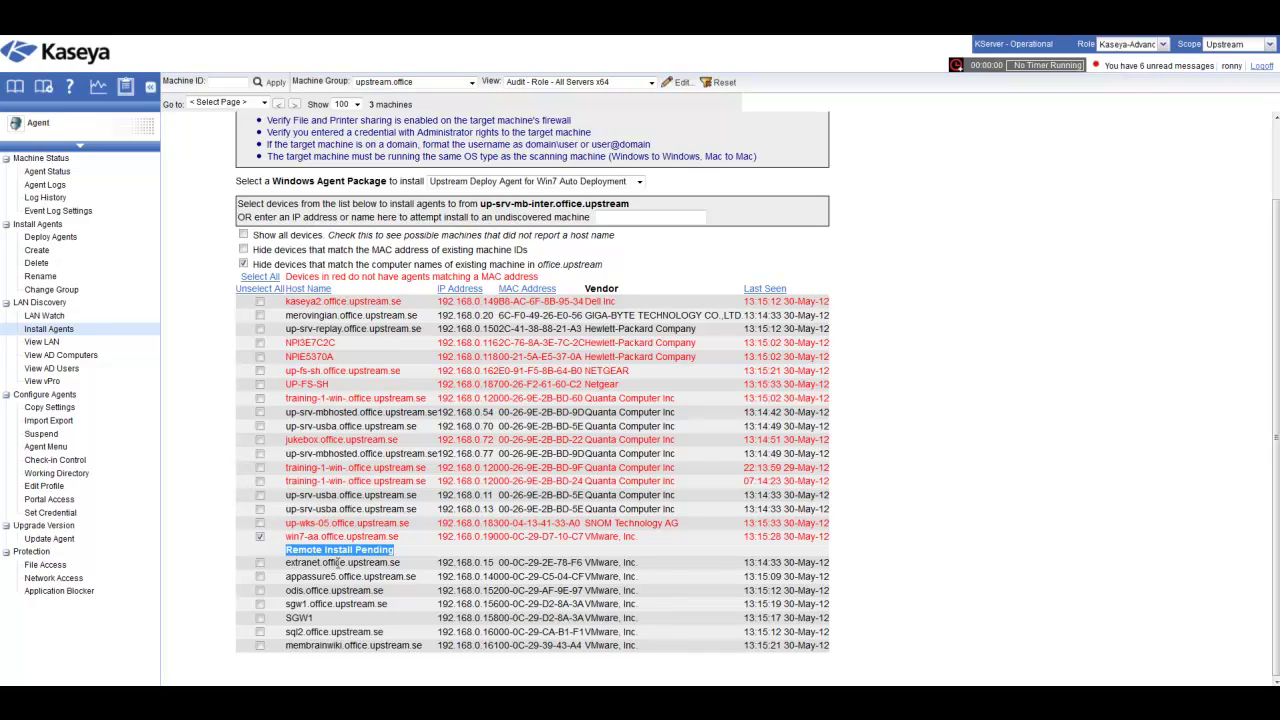
{"action": "left_click", "coordinate": [260, 537]}
Check the discovered AD computers, and in LAN Watch the scanned IP range of their domain controller demo-aa-sbs2011.
{"action": "left_click", "coordinate": [70, 360]}
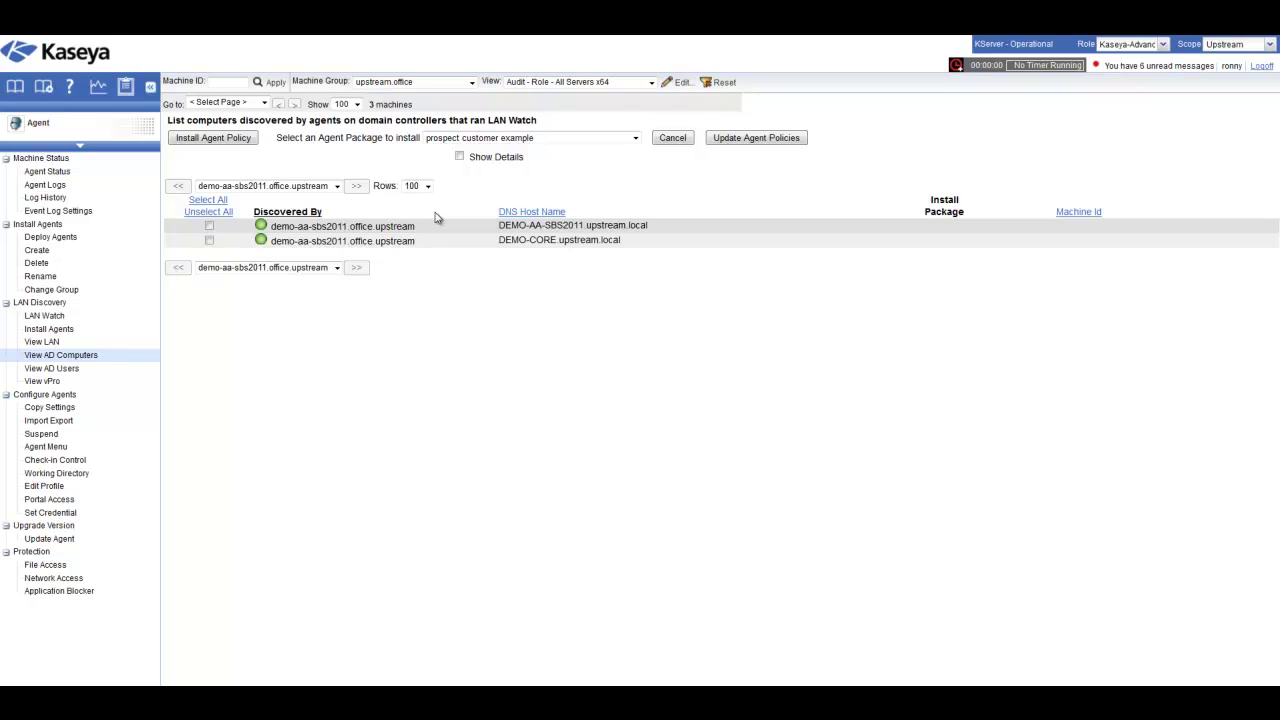
{"action": "left_click", "coordinate": [75, 319]}
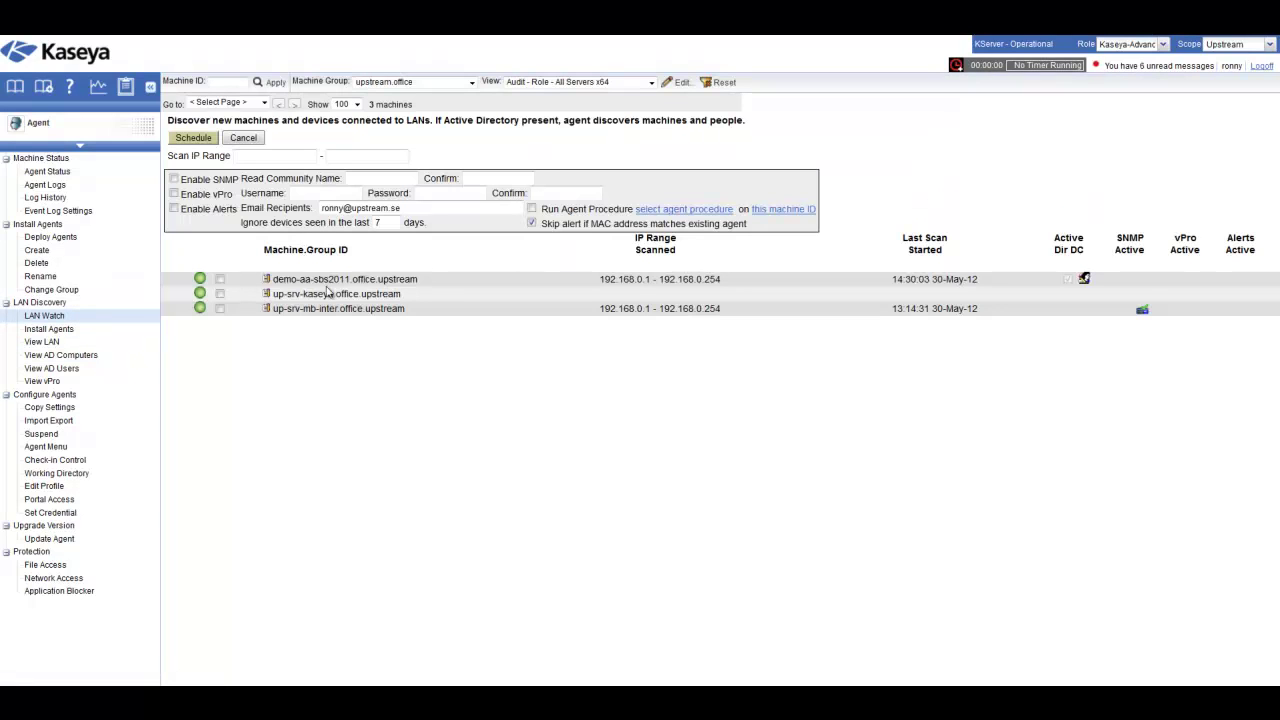
{"action": "left_click_drag", "start_coordinate": [273, 280], "coordinate": [402, 283]}
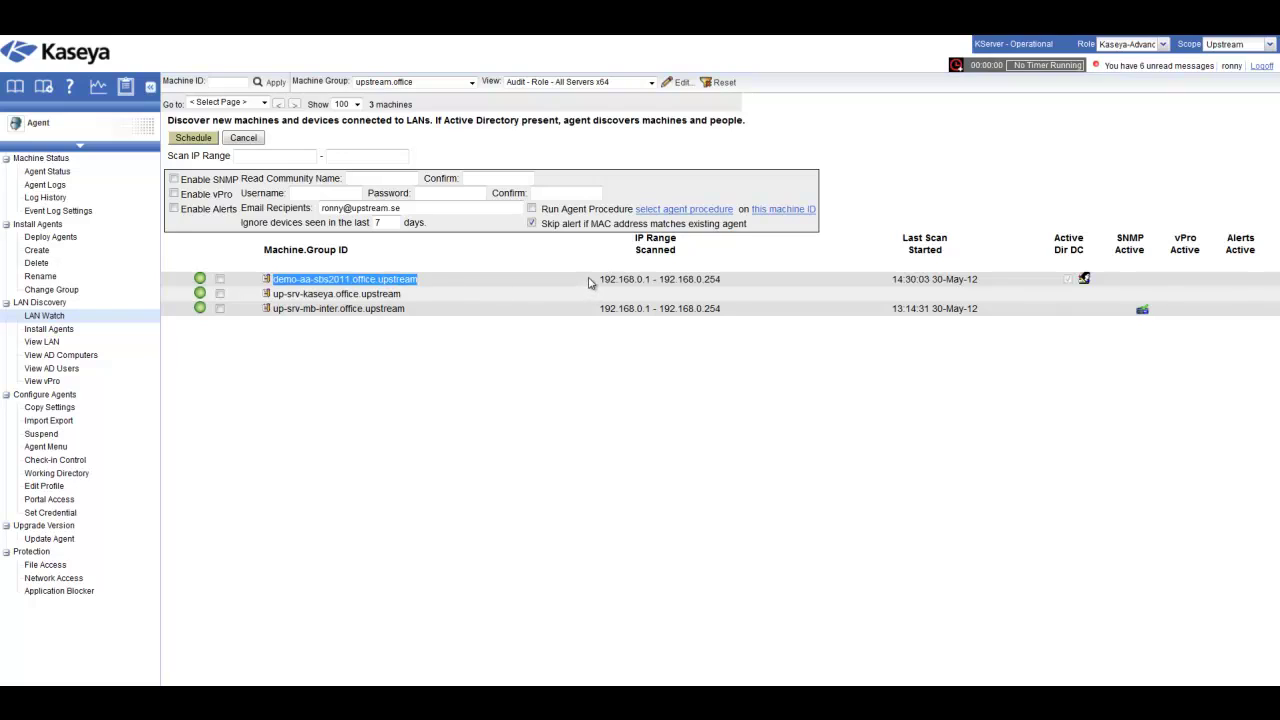
{"action": "left_click_drag", "start_coordinate": [598, 280], "coordinate": [995, 284]}
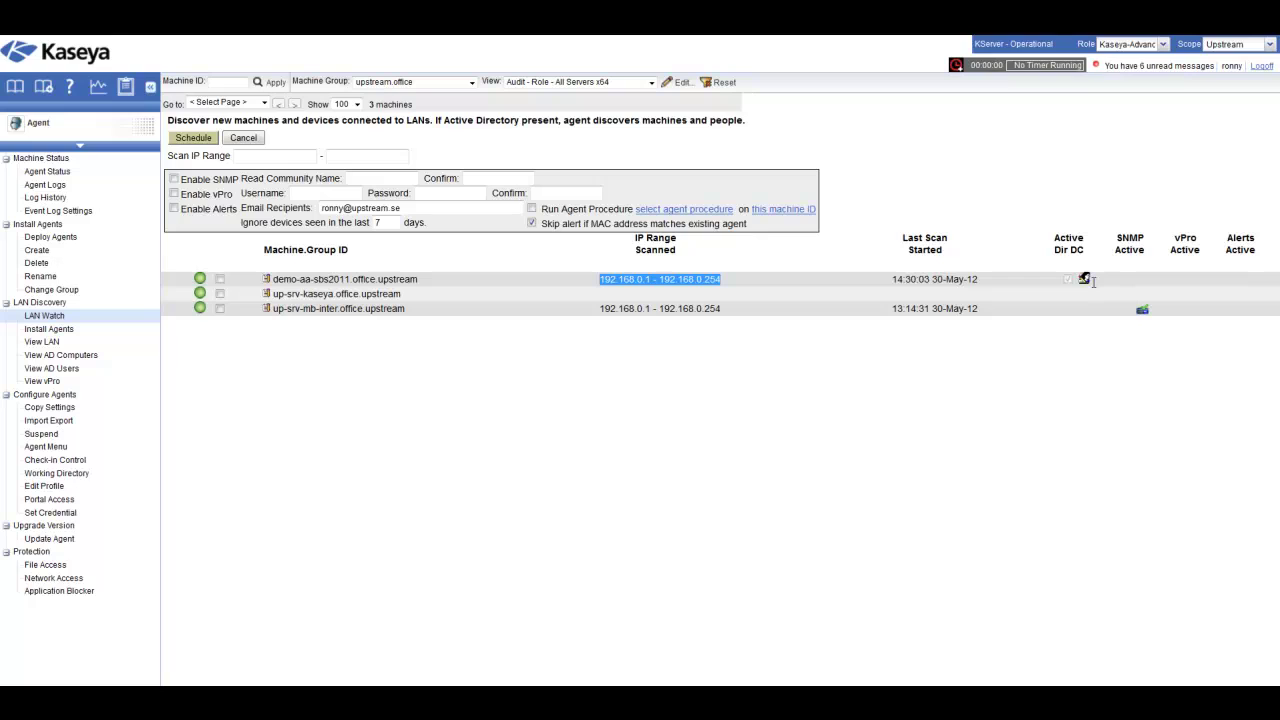
Select DEMO-CORE.upstream.local among the discovered AD computers and choose Tech60 Demo Windows as its agent package to install.
{"action": "left_click", "coordinate": [58, 358]}
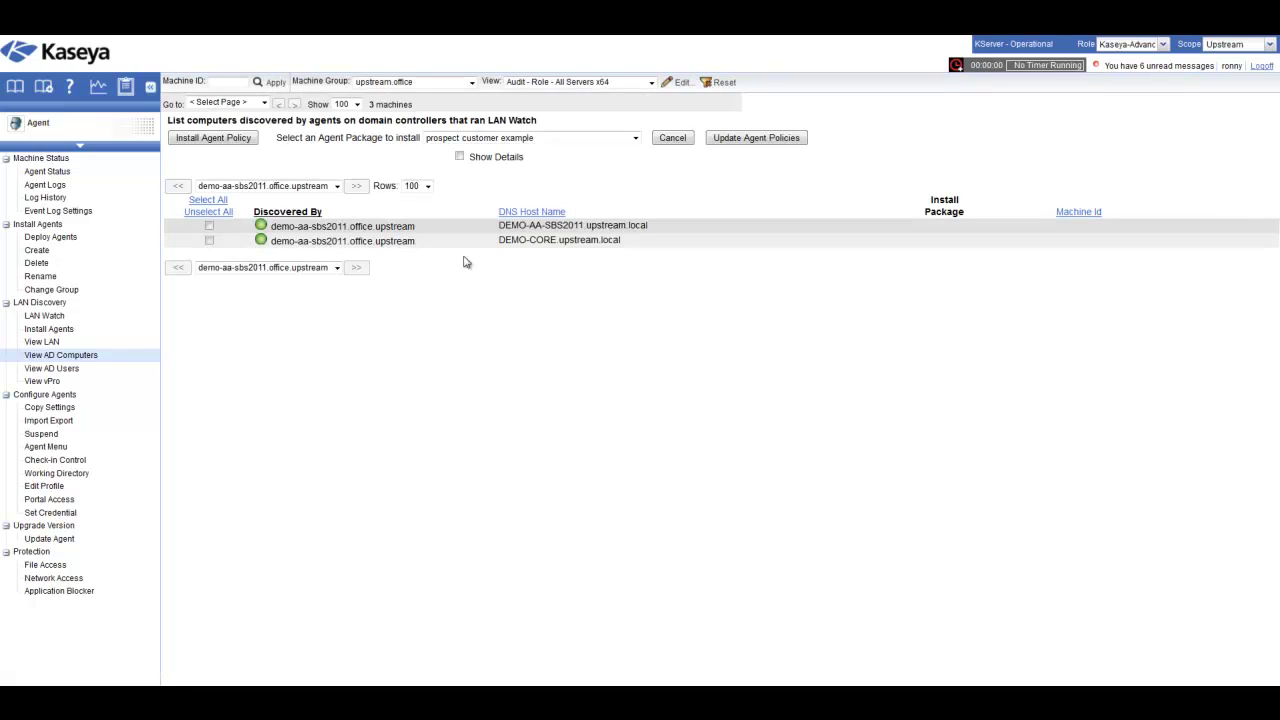
{"action": "left_click", "coordinate": [209, 241]}
{"action": "left_click", "coordinate": [634, 138]}
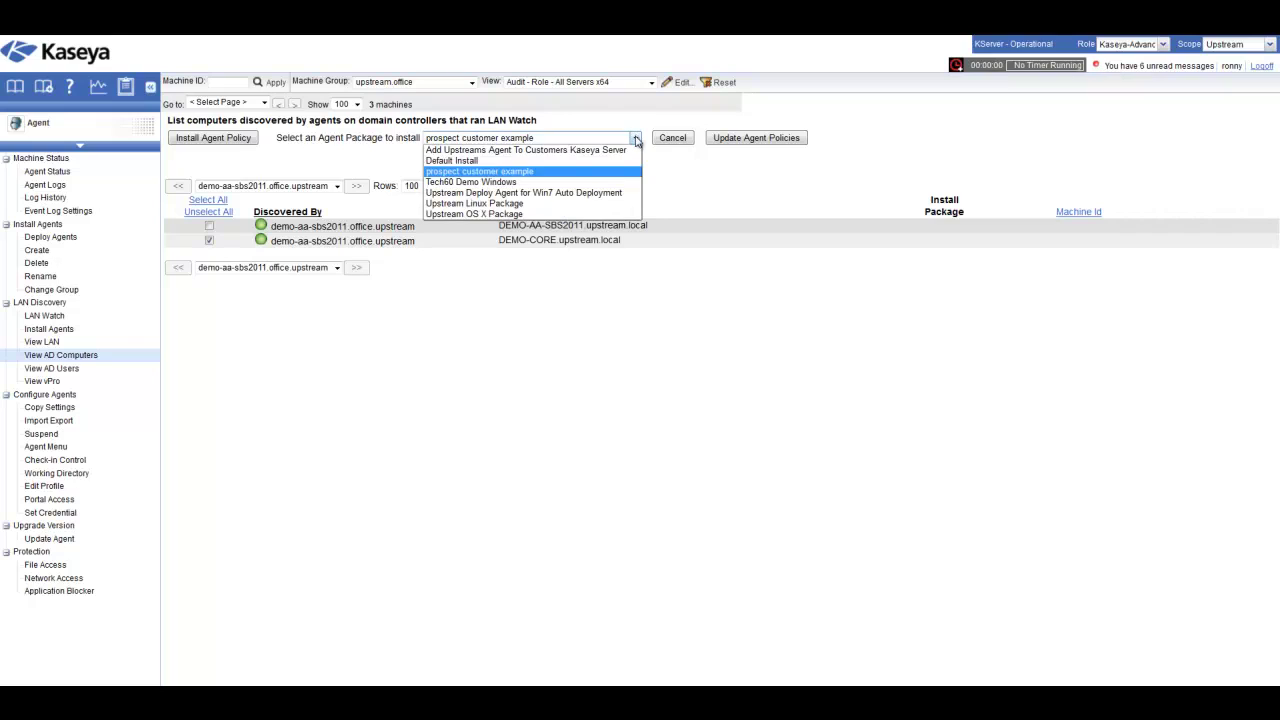
{"action": "left_click", "coordinate": [598, 182]}
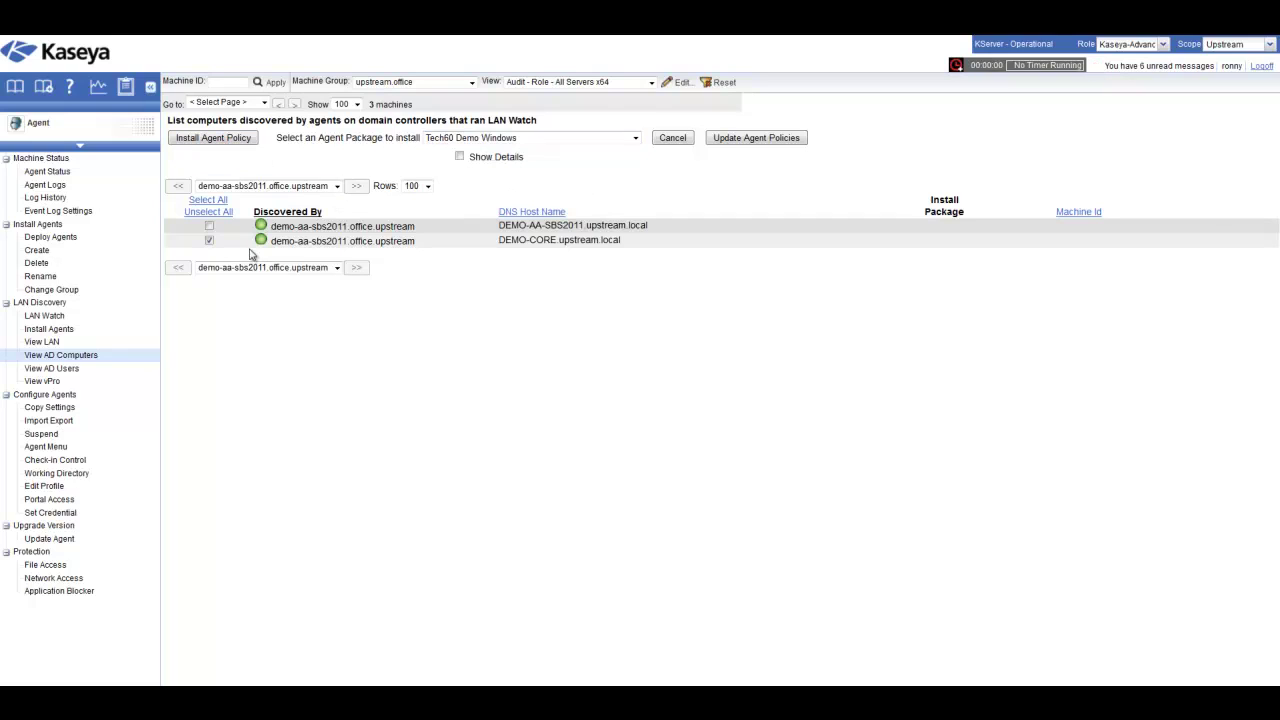
Apply the agent install policy with Tech60 Demo Windows to DEMO-CORE.upstream.local and set the machine view to <No View>.
{"action": "left_click", "coordinate": [222, 142]}
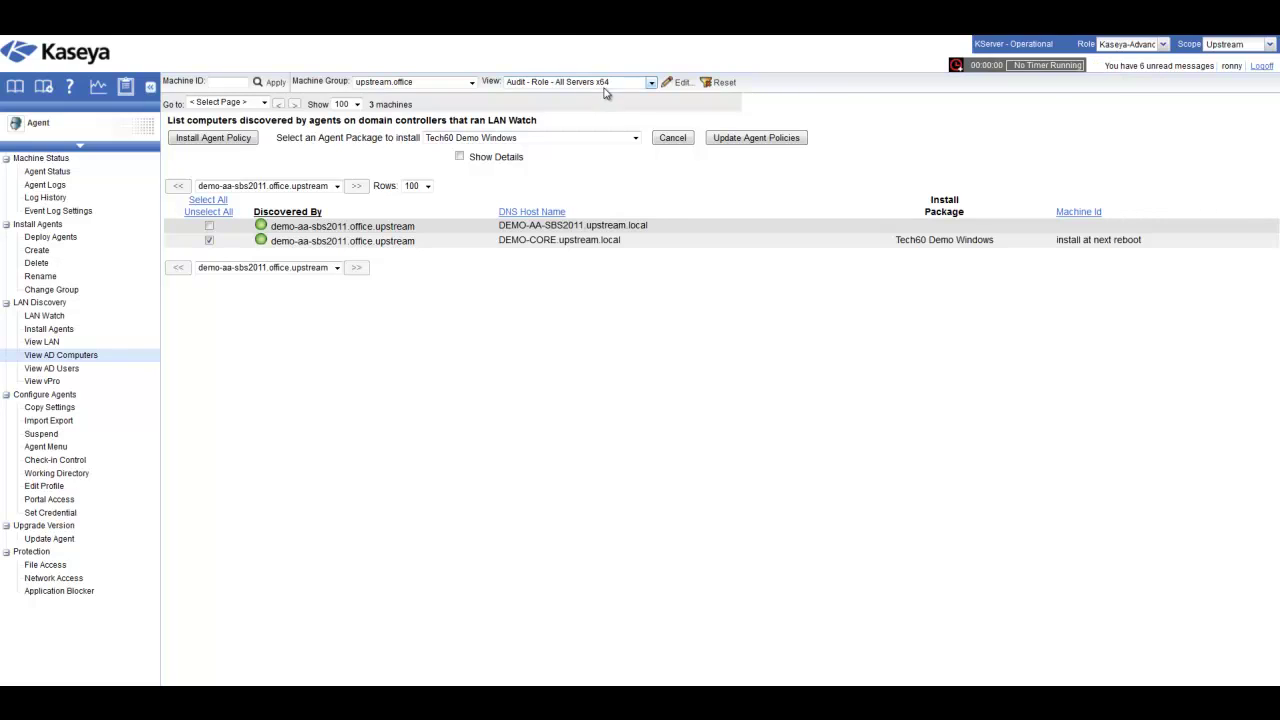
{"action": "left_click", "coordinate": [651, 82]}
{"action": "left_click", "coordinate": [638, 95]}
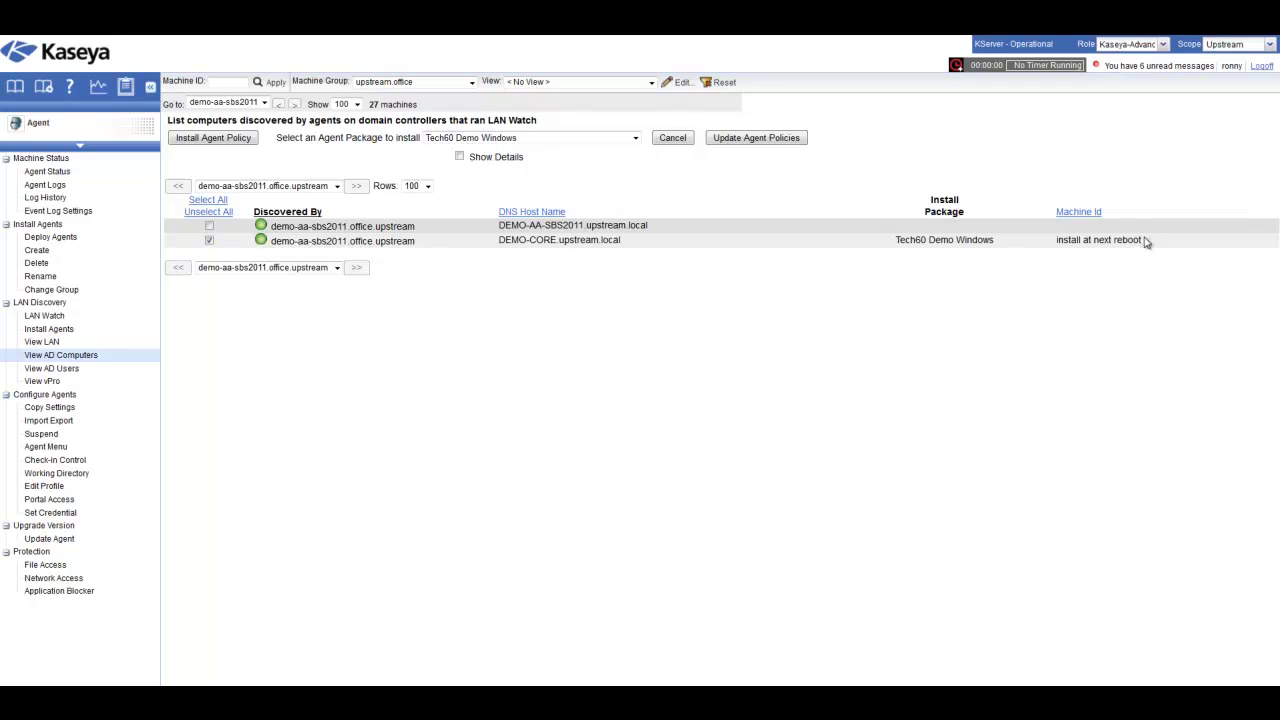
Check the install entry of DEMO-CORE.upstream.local and the users discovered in Active Directory, returning to the AD computers.
{"action": "left_click_drag", "start_coordinate": [1146, 243], "coordinate": [1057, 243]}
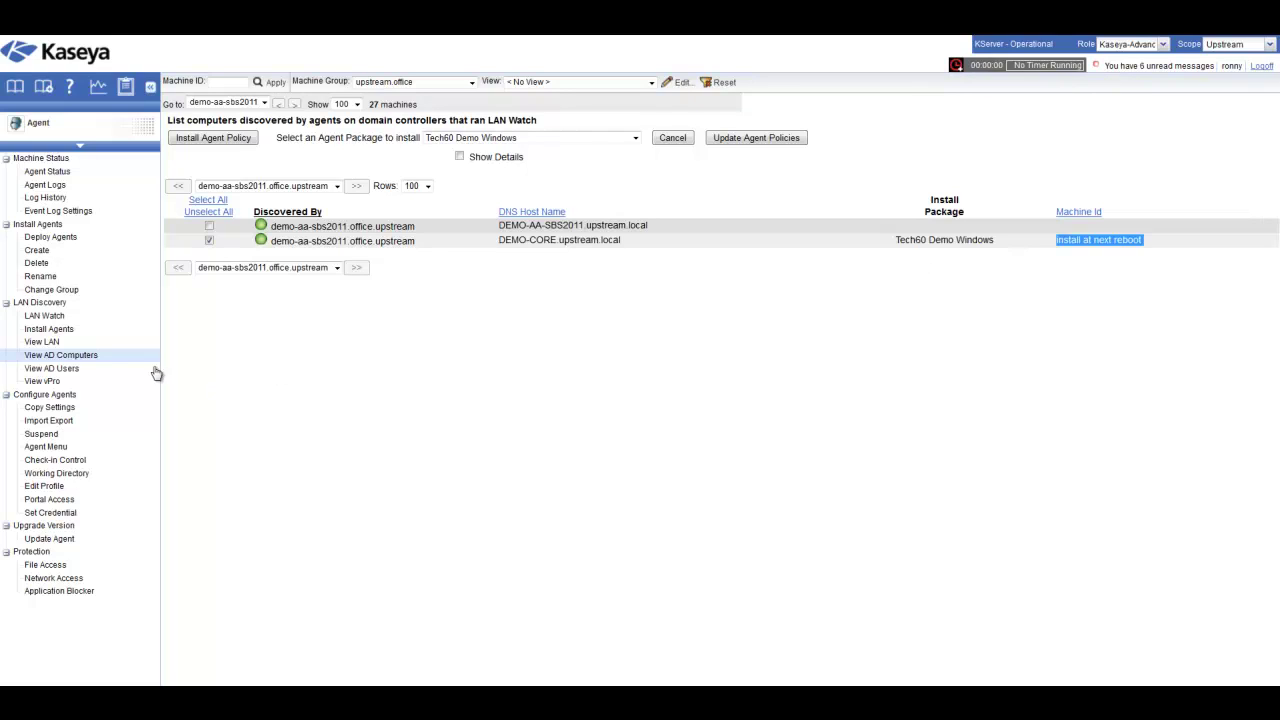
{"action": "left_click", "coordinate": [52, 368]}
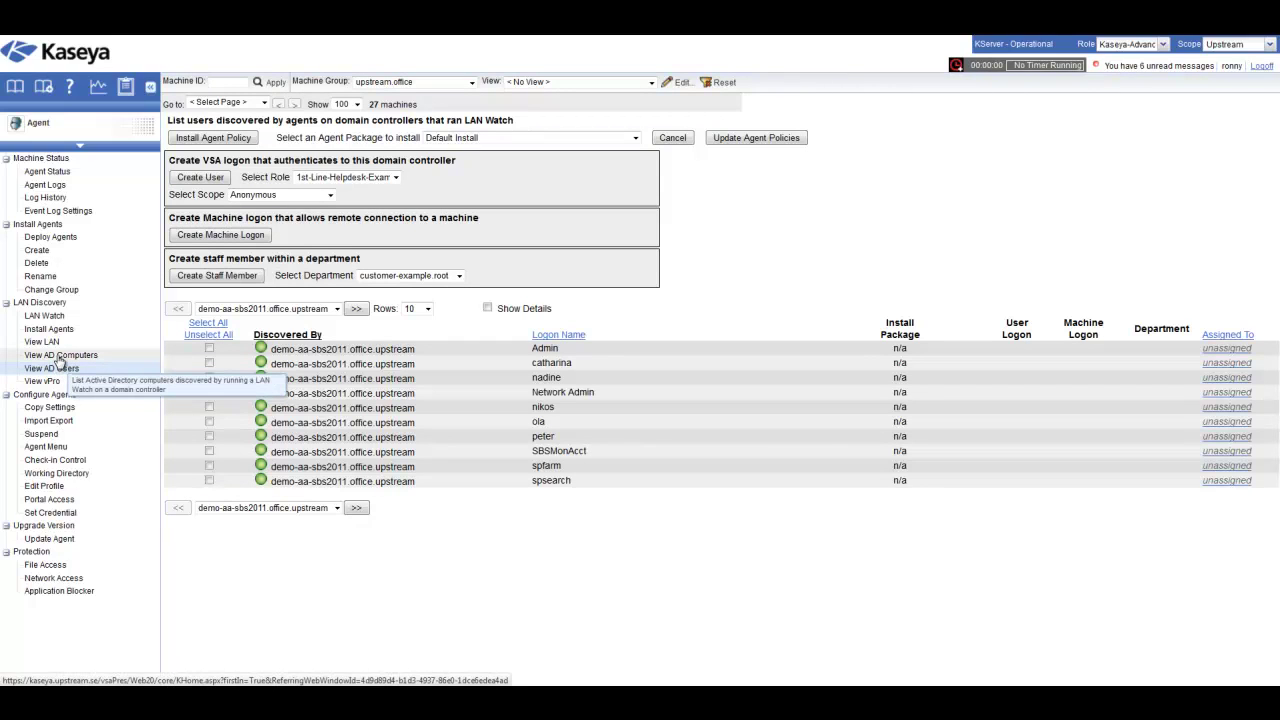
{"action": "left_click", "coordinate": [59, 357]}
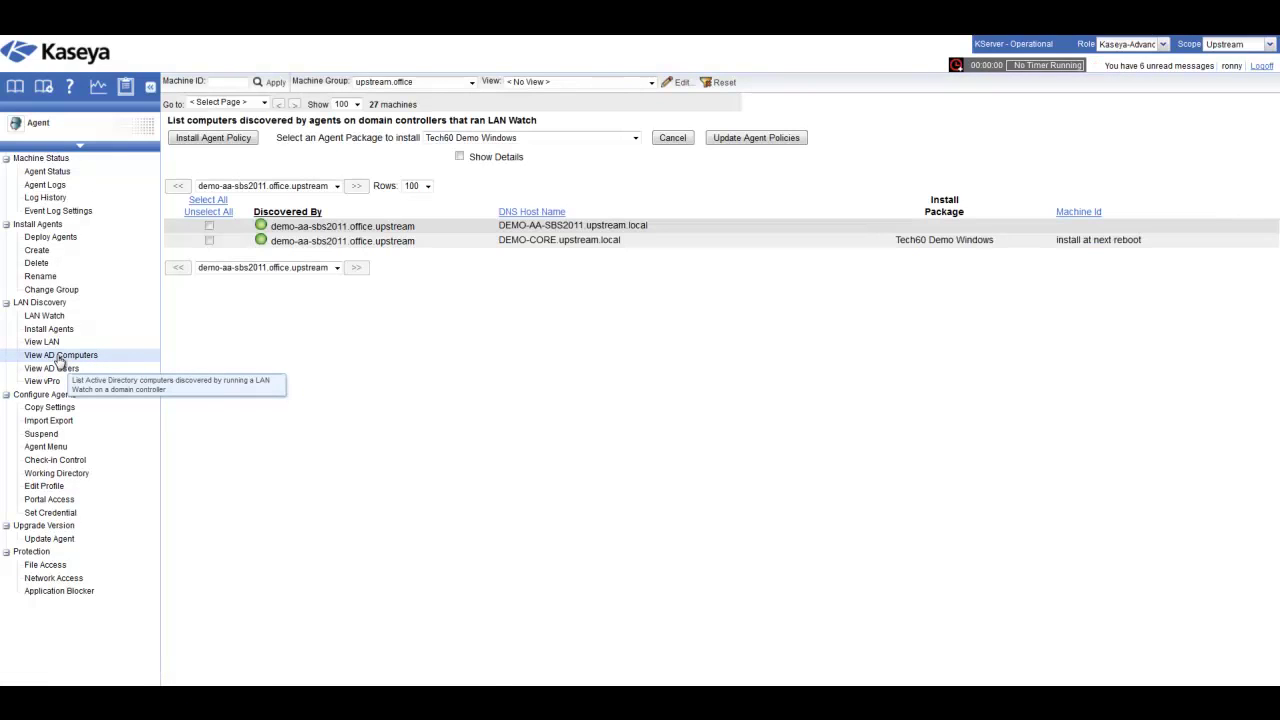
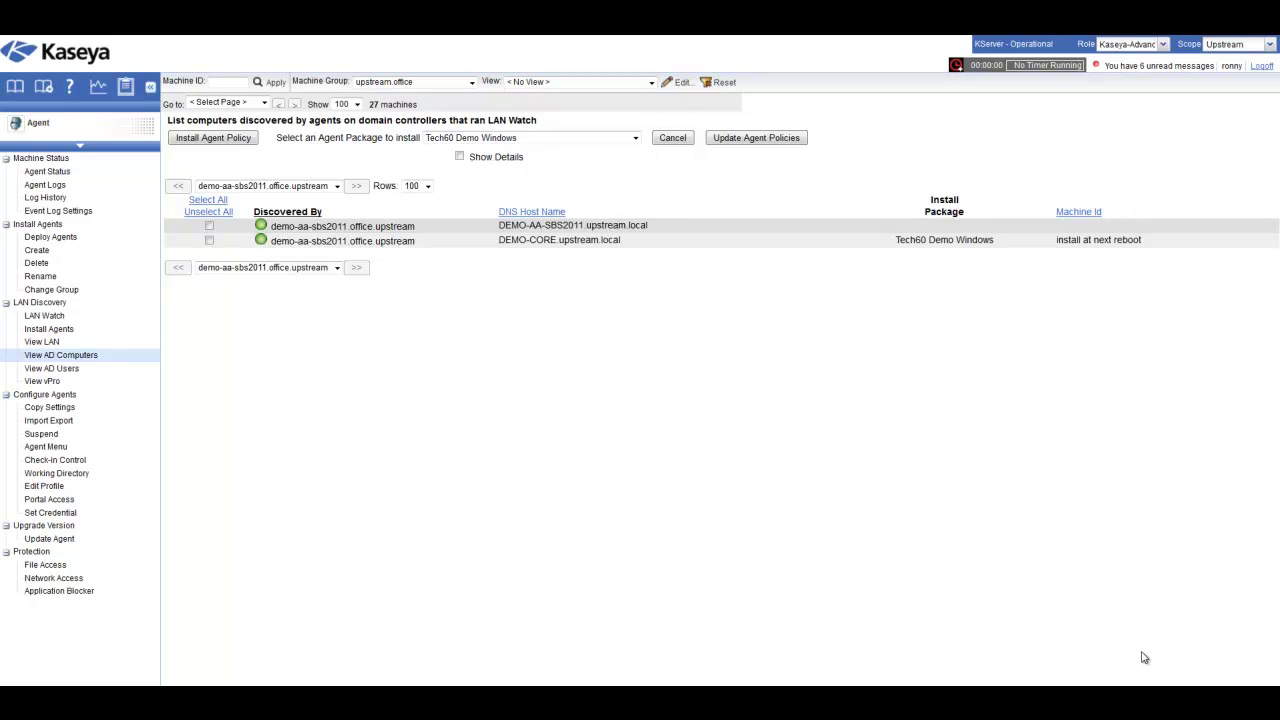
Open the System module's site customization and view the agent icons for Windows, Mac and Linux.
{"action": "left_click", "coordinate": [65, 135]}
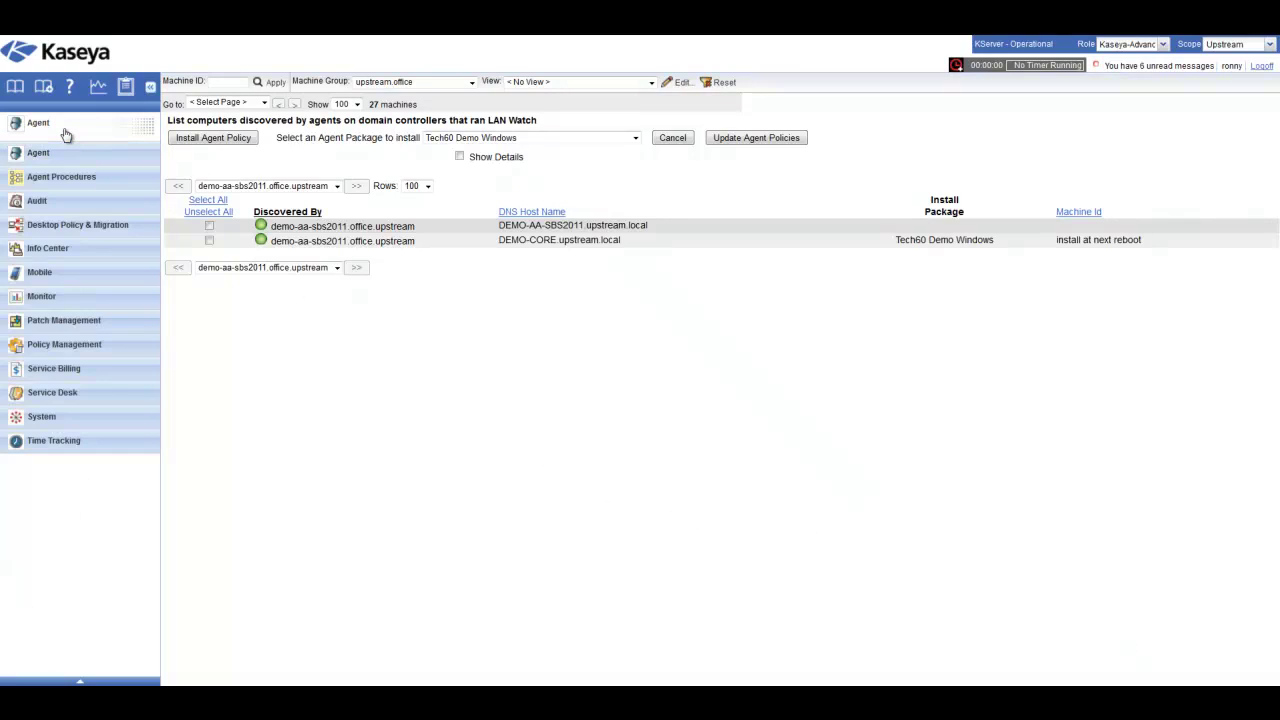
{"action": "left_click", "coordinate": [57, 418]}
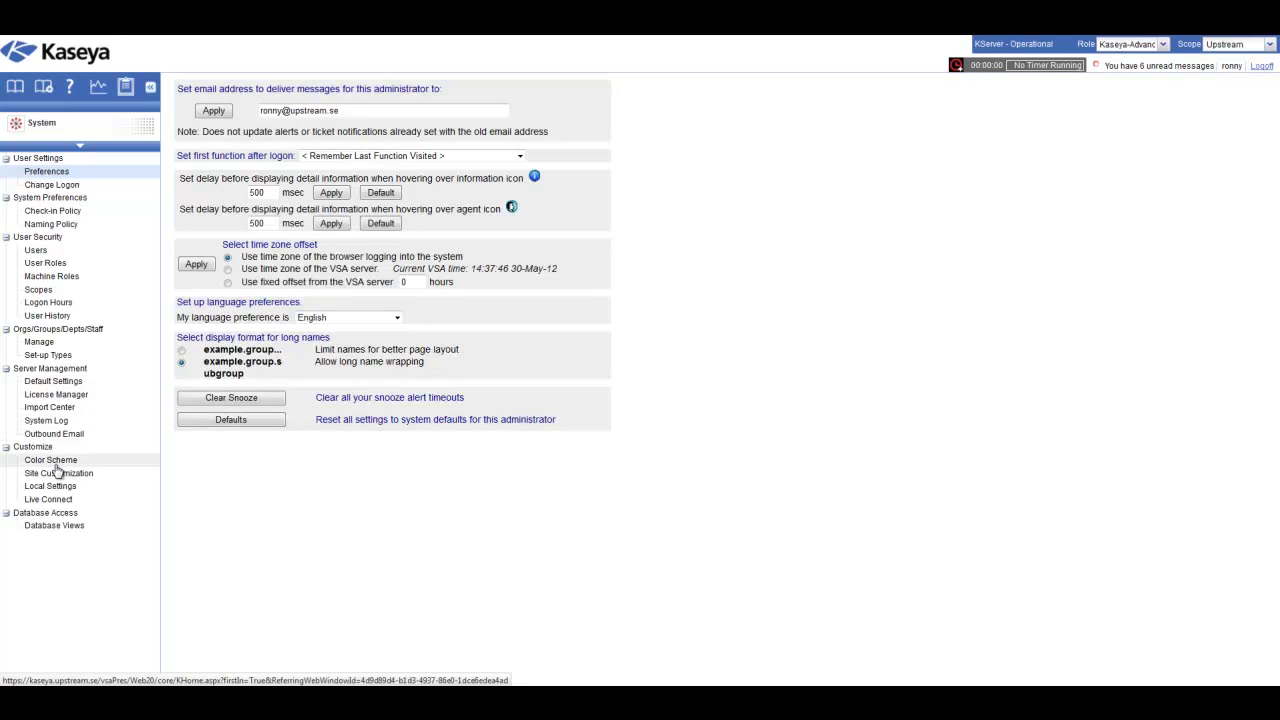
{"action": "left_click", "coordinate": [62, 476]}
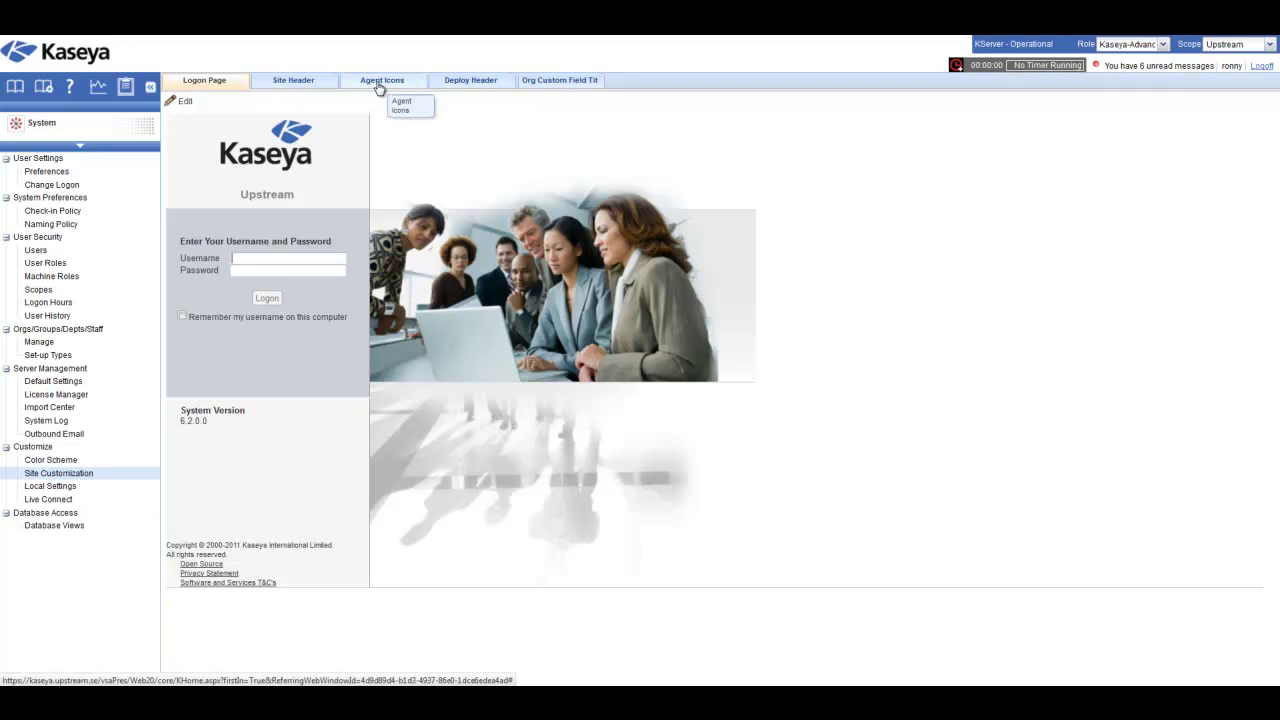
{"action": "left_click", "coordinate": [379, 86]}
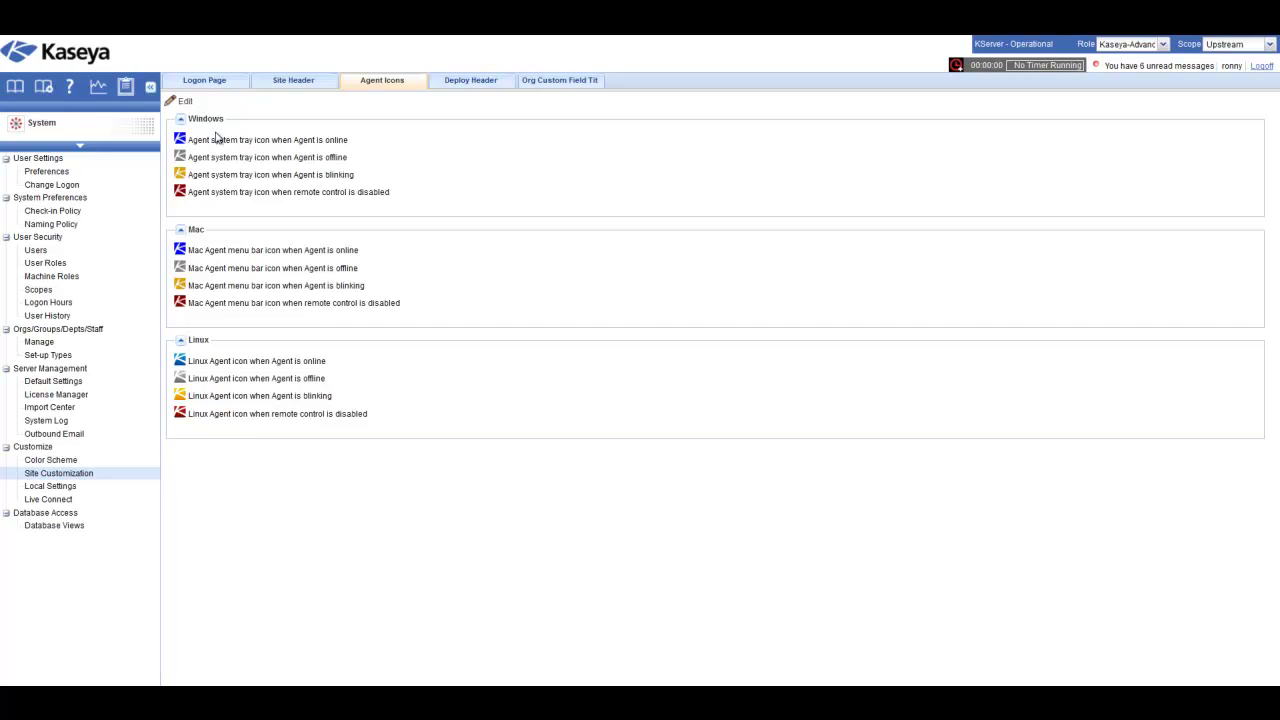
Open the Agent module's agent menu settings, select demo-aa-sbs2011.office.upstream and try out the Enable Agent Icon option.
{"action": "left_click", "coordinate": [82, 133]}
{"action": "left_click", "coordinate": [74, 155]}
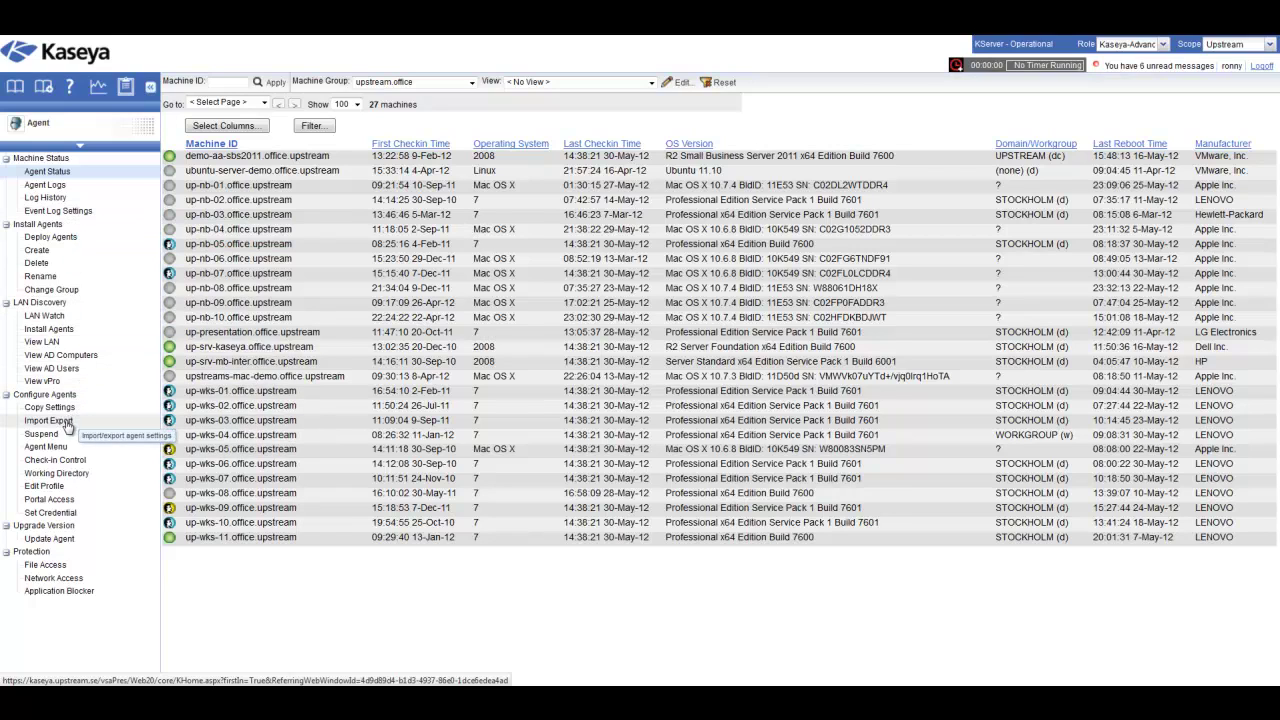
{"action": "left_click", "coordinate": [46, 446]}
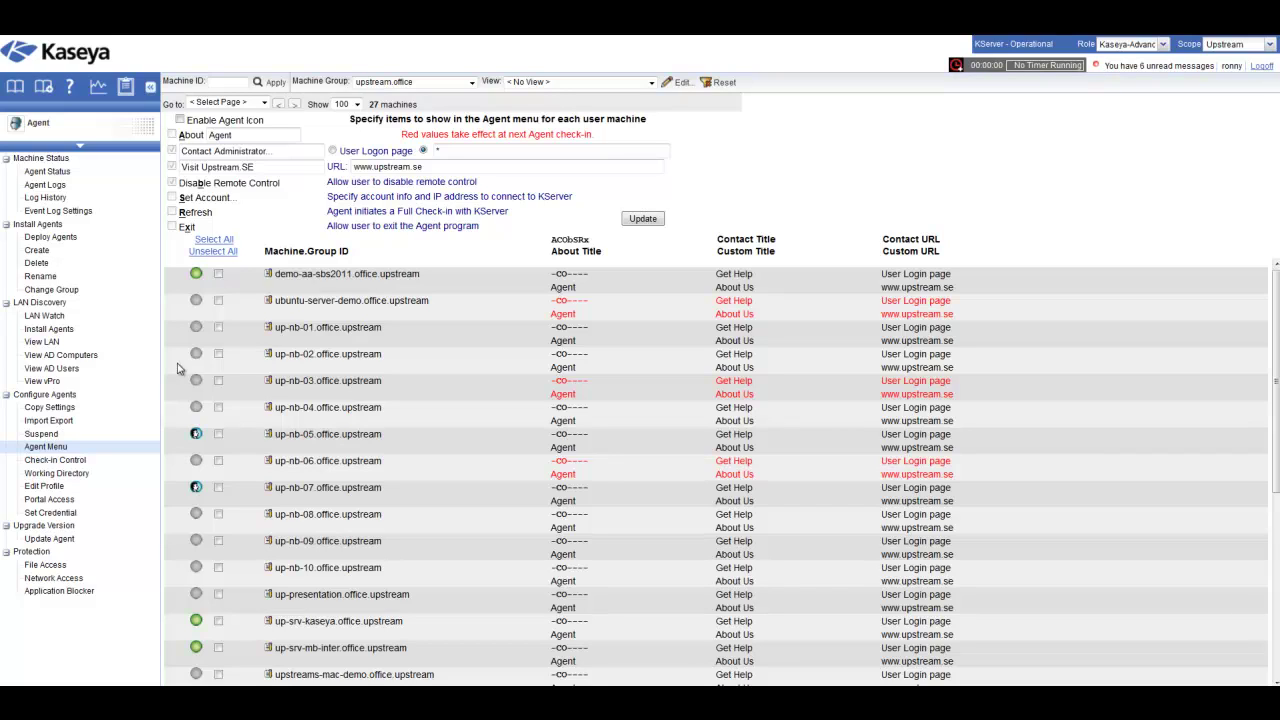
{"action": "left_click", "coordinate": [218, 274]}
{"action": "left_click", "coordinate": [181, 120]}
{"action": "left_click", "coordinate": [181, 120]}
Review the log history retention and event log settings in the Agent module, and include the Information event category.
{"action": "left_click", "coordinate": [150, 126]}
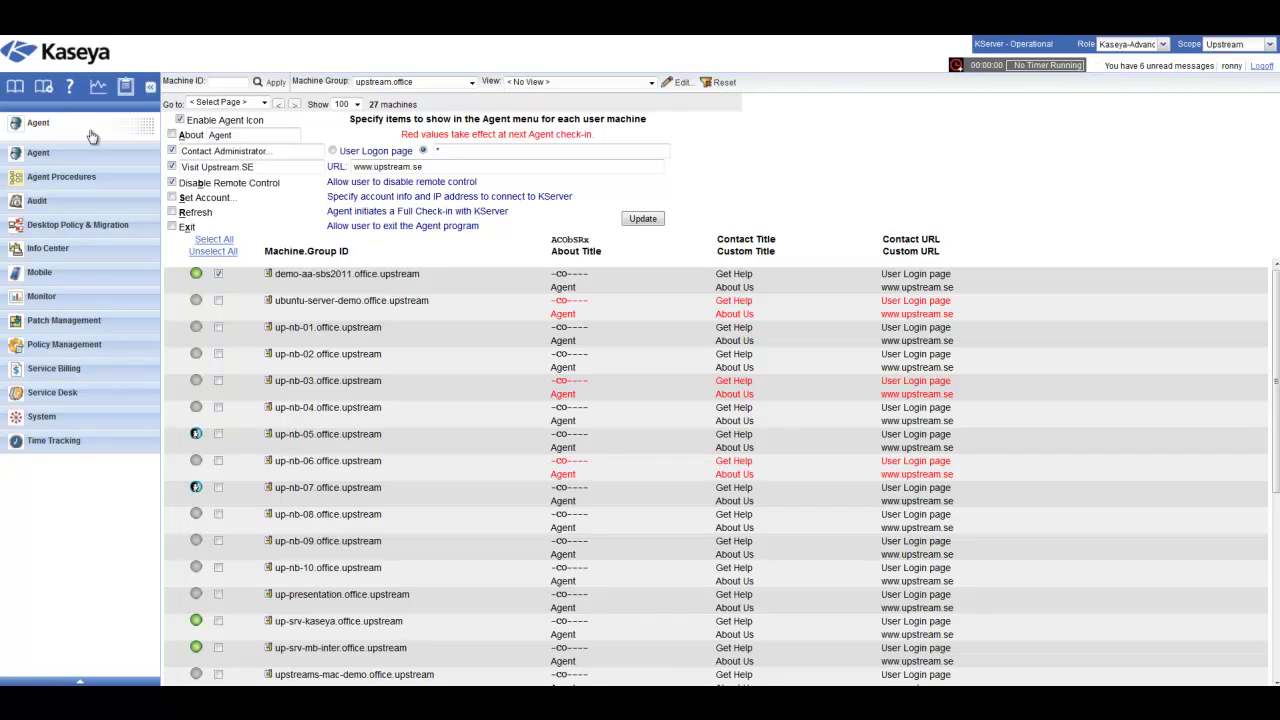
{"action": "left_click", "coordinate": [50, 153]}
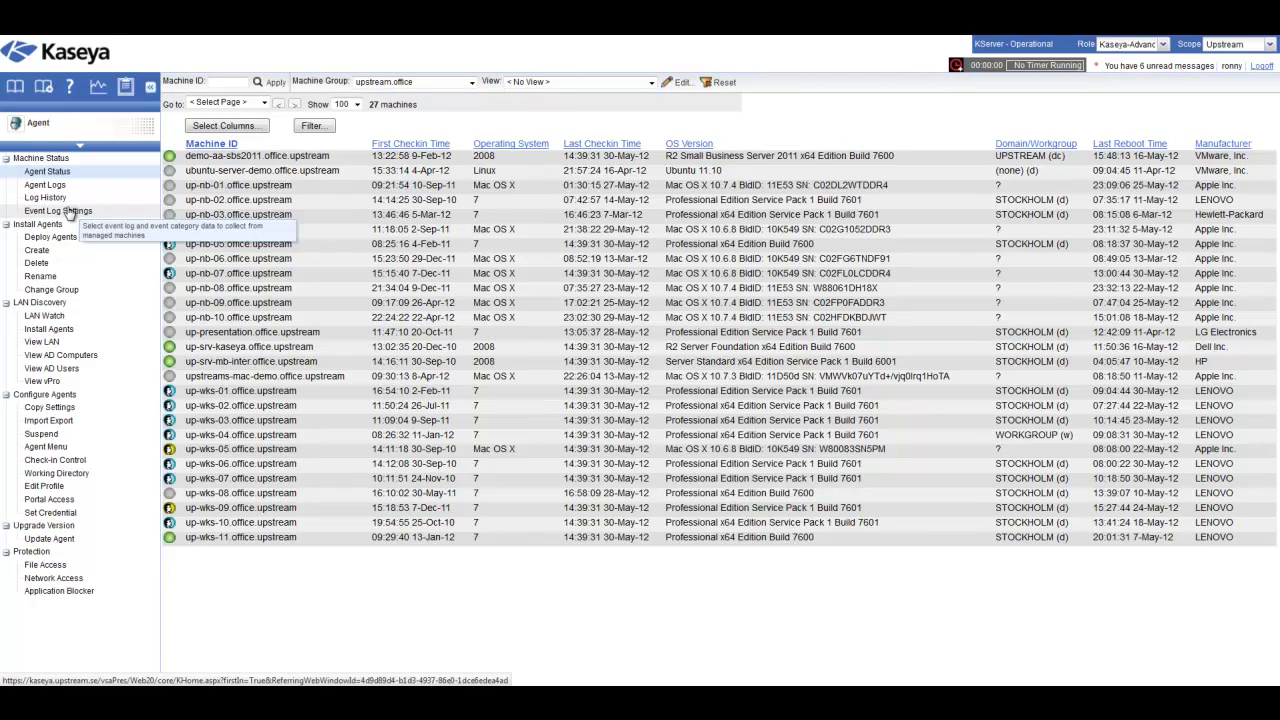
{"action": "left_click", "coordinate": [67, 204]}
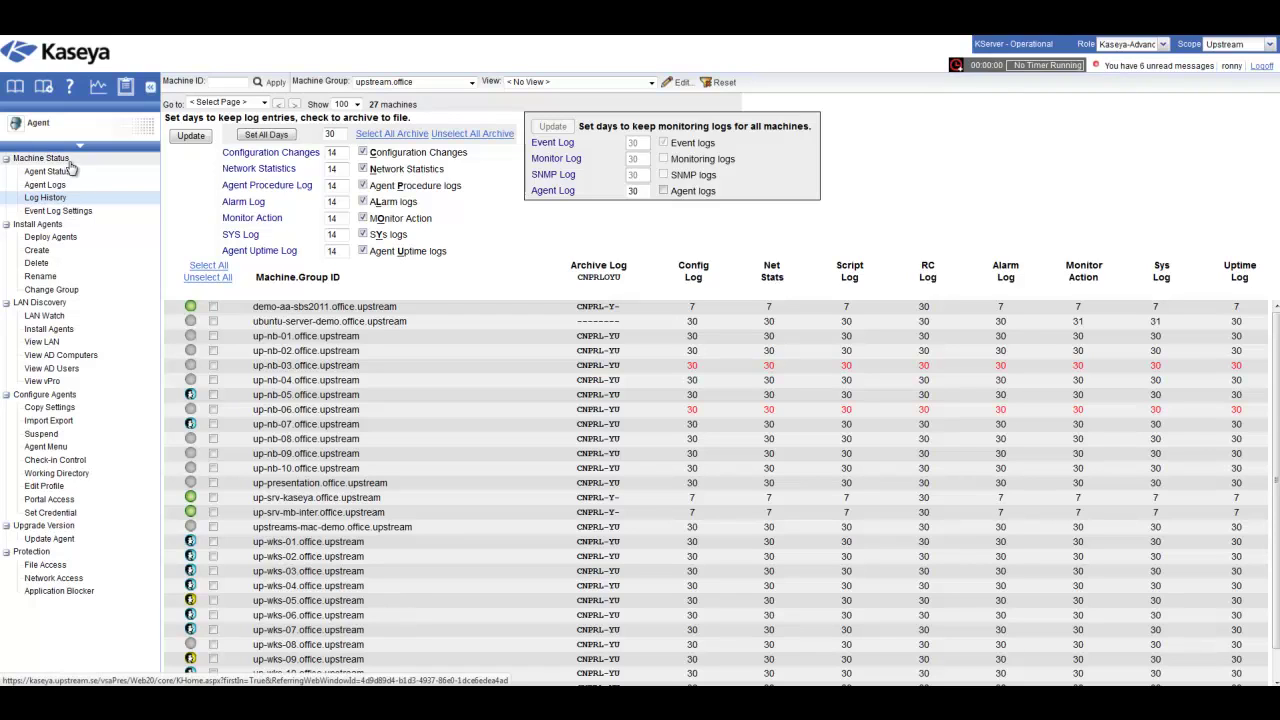
{"action": "left_click", "coordinate": [50, 210]}
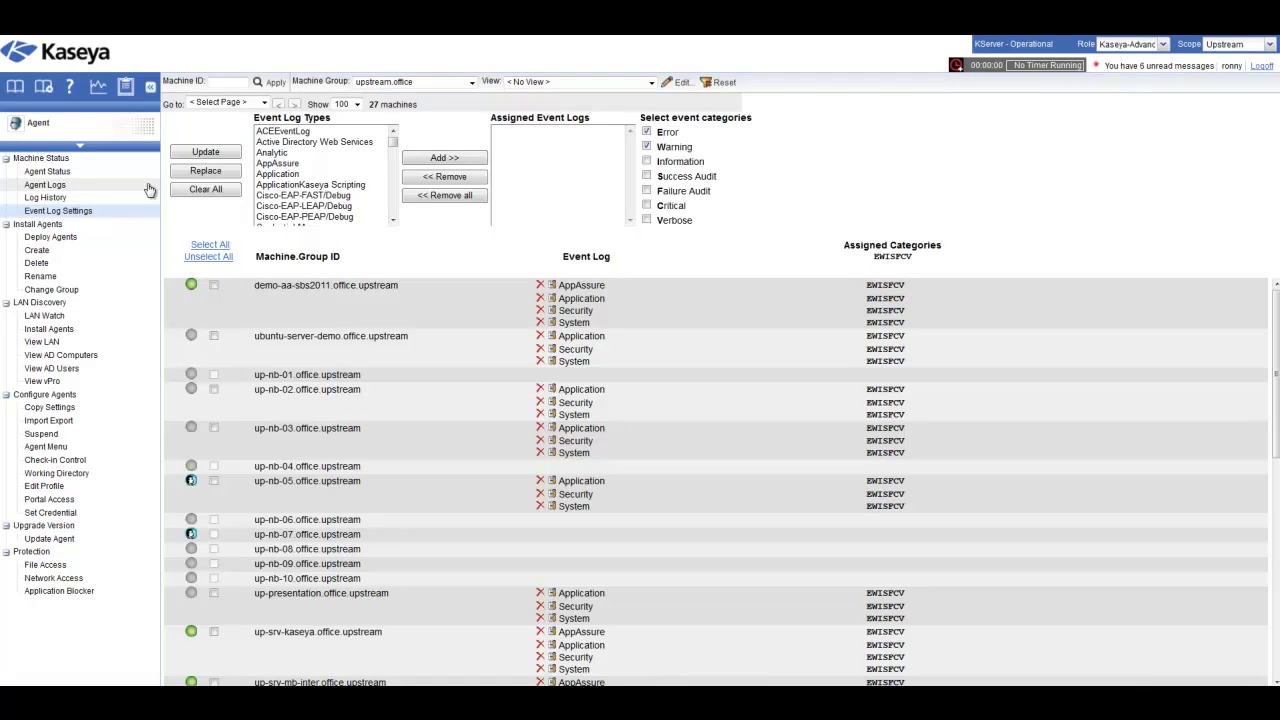
{"action": "left_click", "coordinate": [62, 199]}
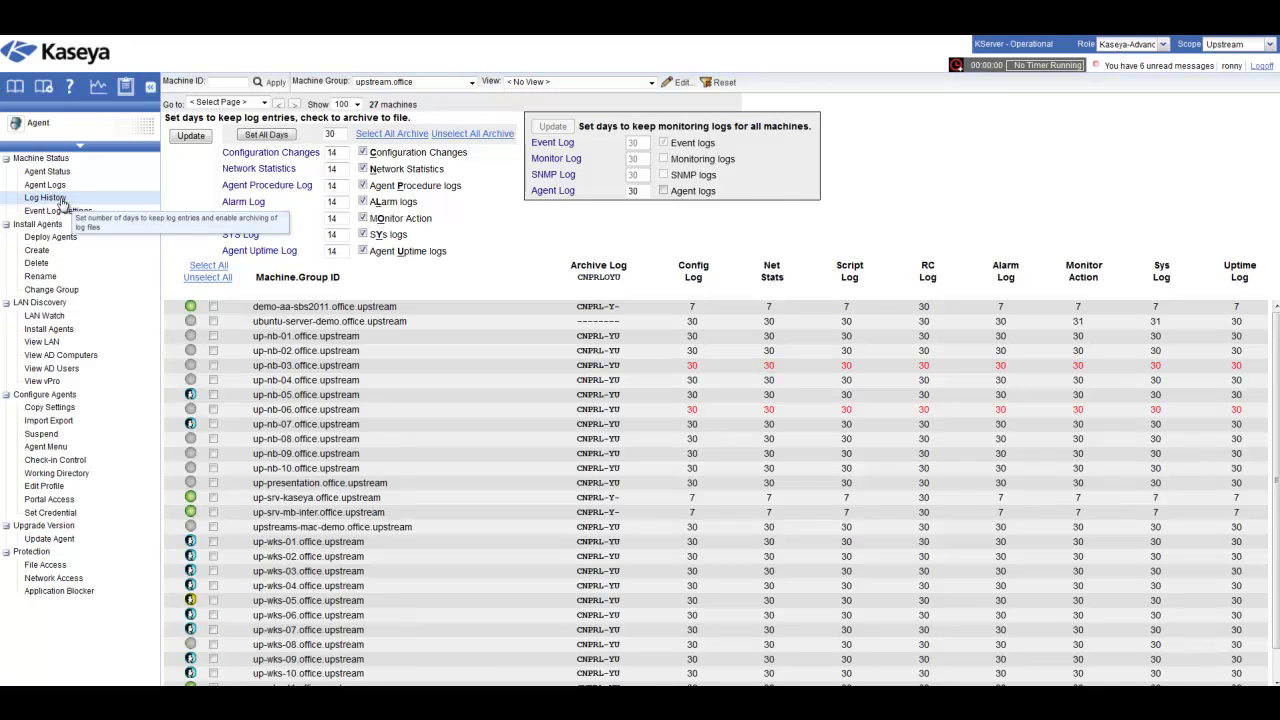
{"action": "left_click", "coordinate": [62, 211]}
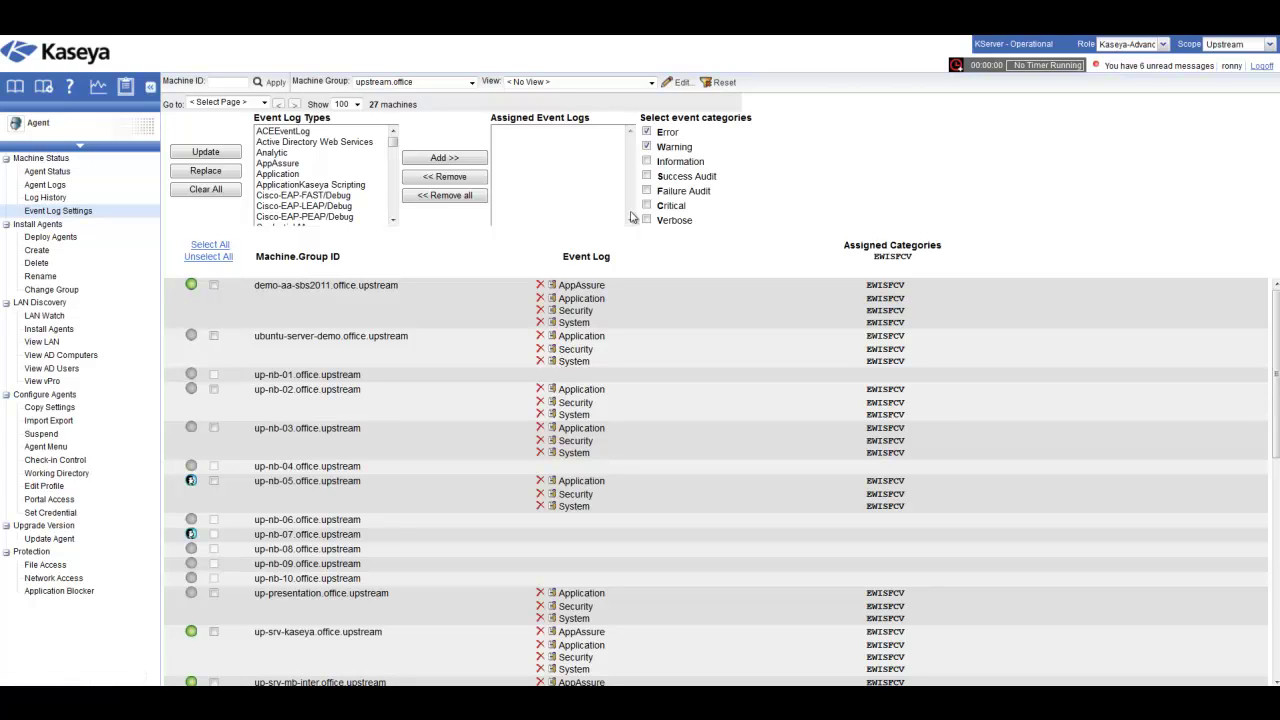
{"action": "left_click", "coordinate": [646, 162]}
Open the Audit module, view the audit scheduling options for demo-aa-sbs2011.office.upstream and close them without scheduling.
{"action": "left_click", "coordinate": [60, 138]}
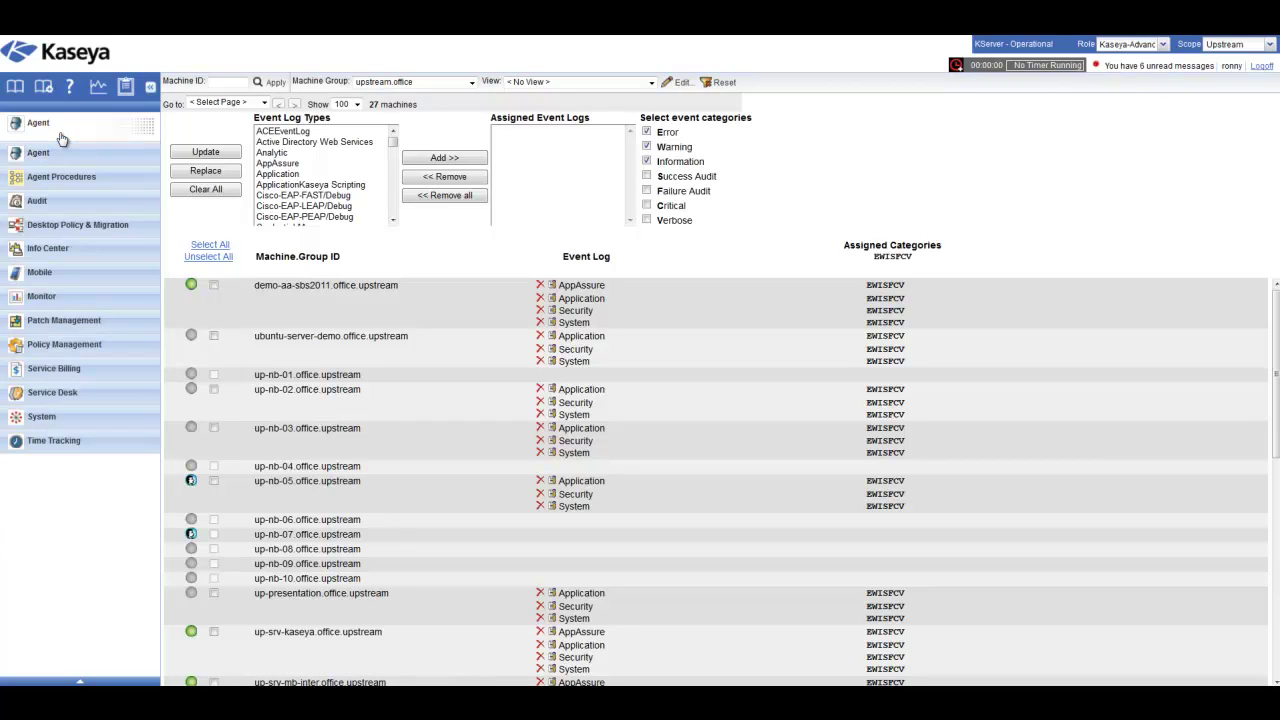
{"action": "left_click", "coordinate": [53, 204]}
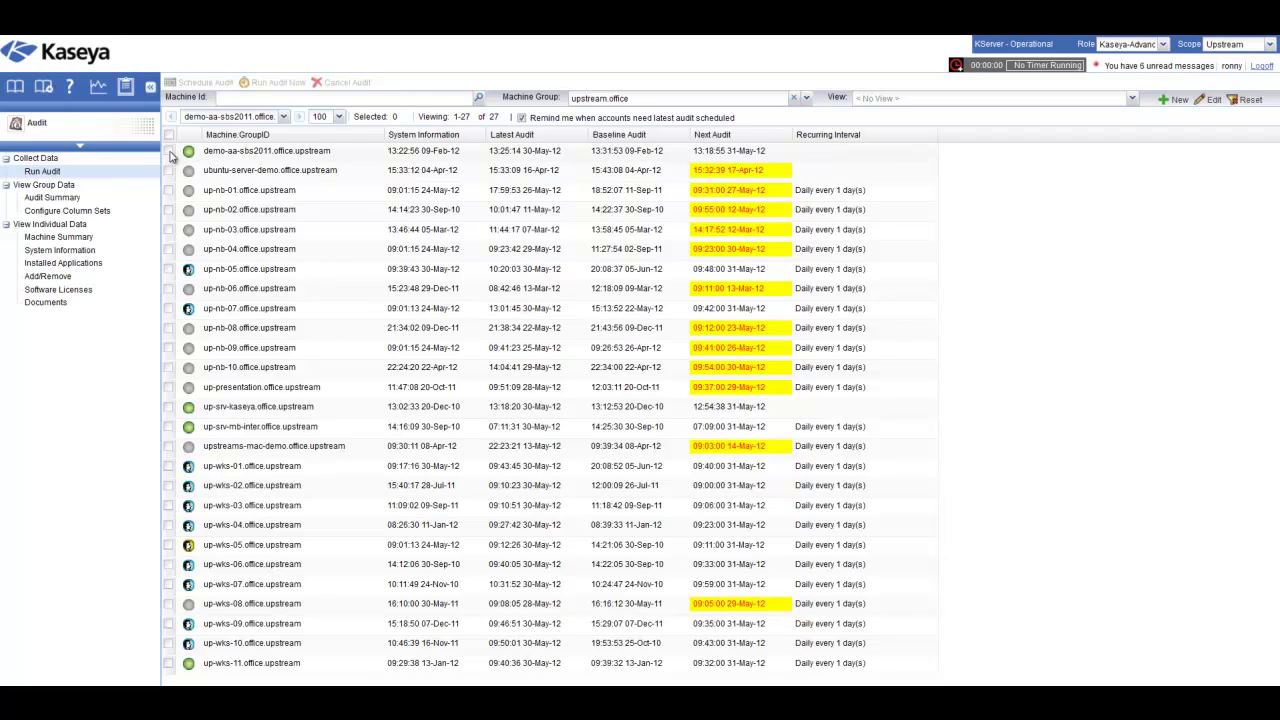
{"action": "left_click", "coordinate": [169, 150]}
{"action": "left_click", "coordinate": [189, 86]}
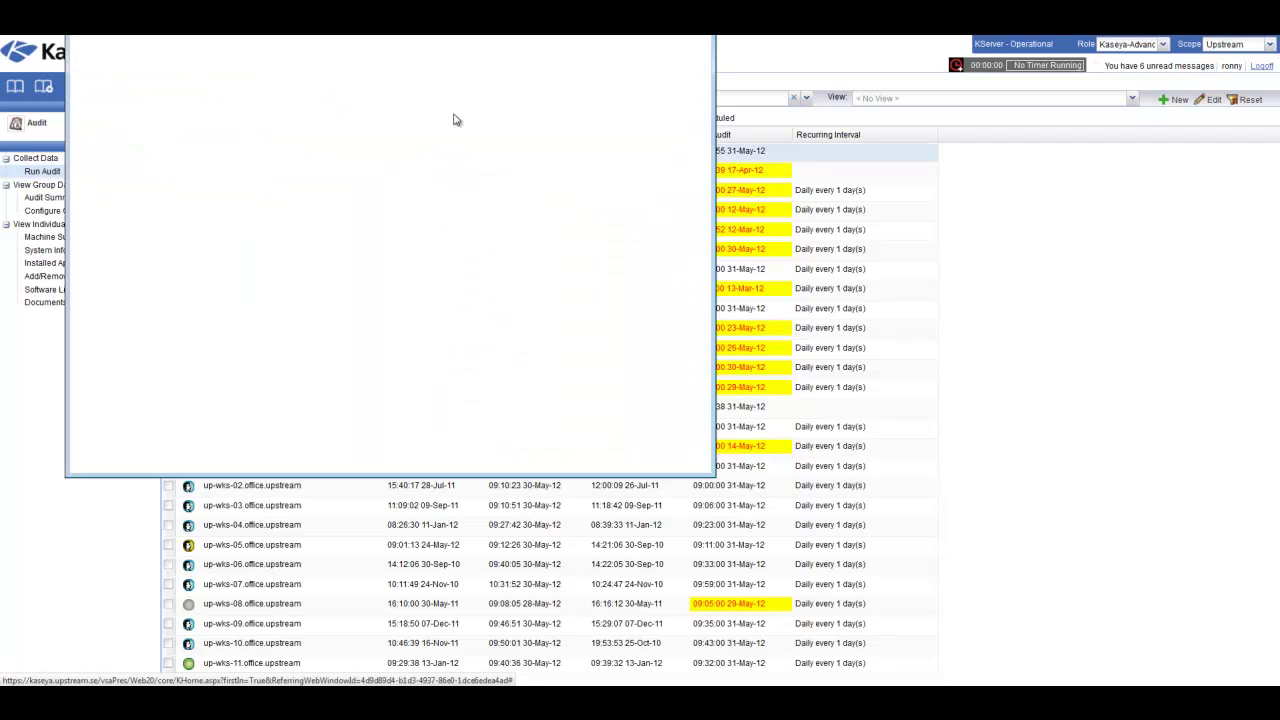
{"action": "left_click_drag", "start_coordinate": [657, 130], "coordinate": [672, 108]}
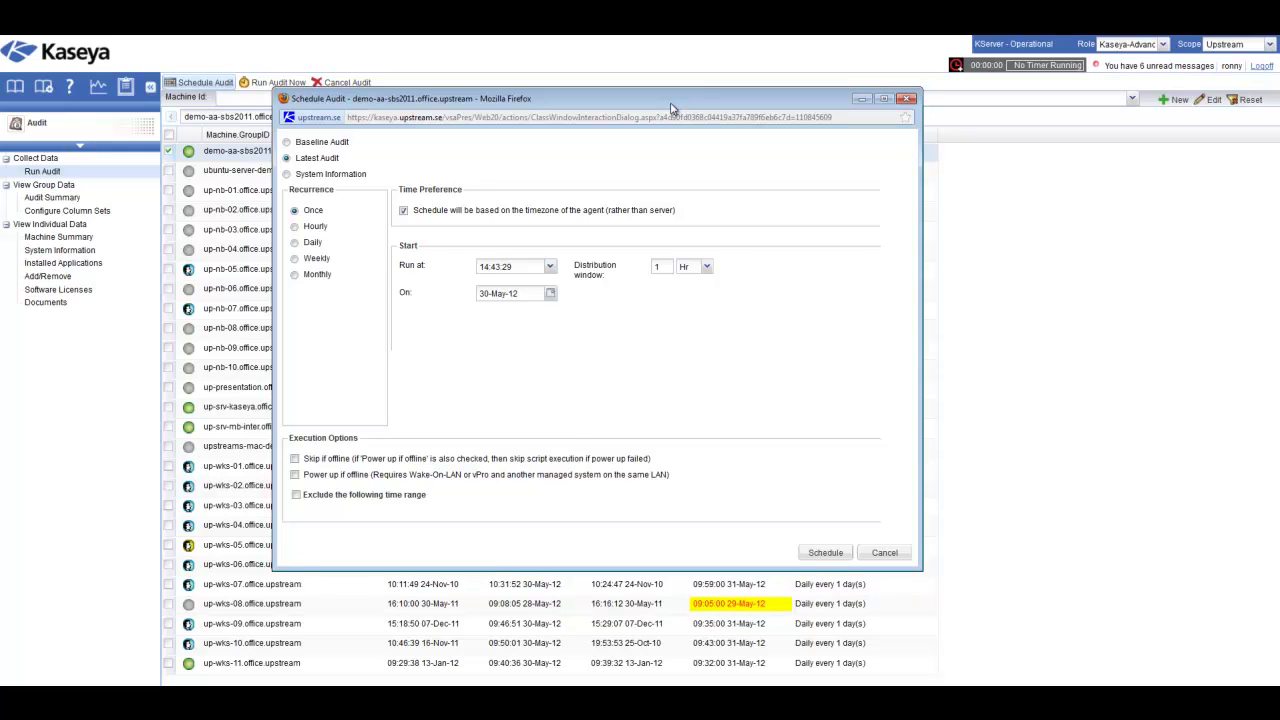
{"action": "left_click", "coordinate": [907, 99]}
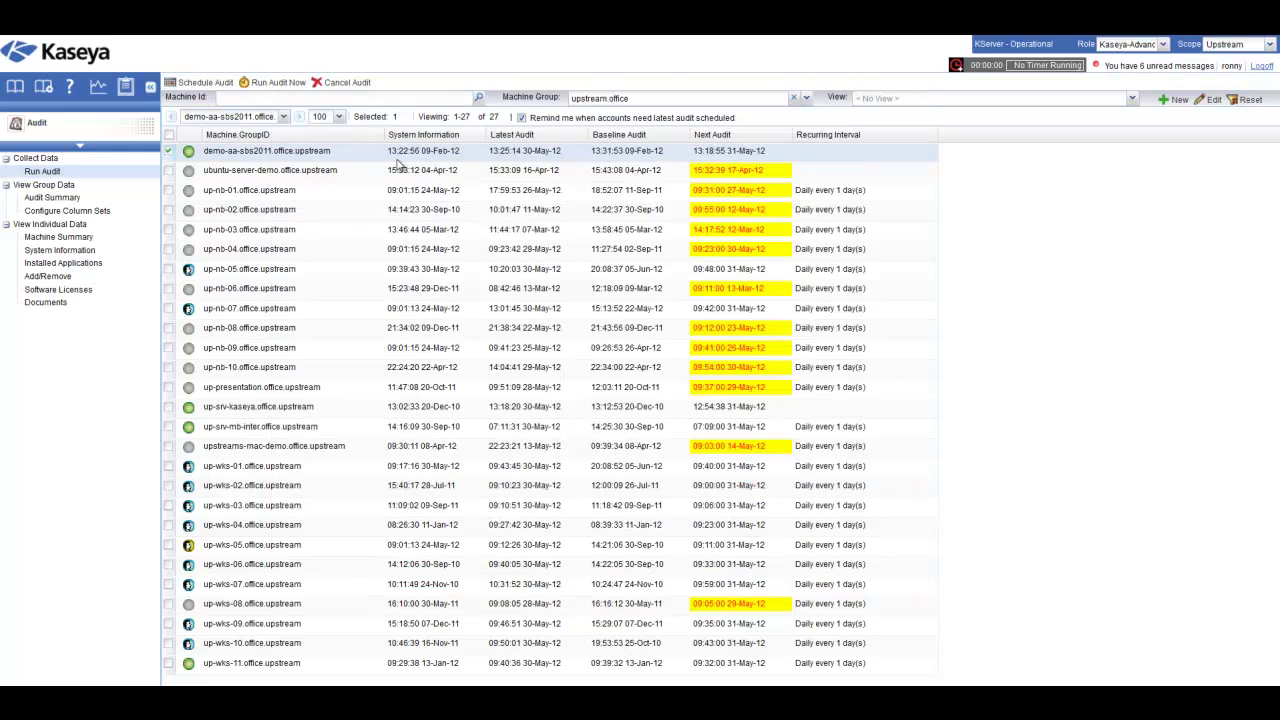
Examine the hardware manufacturer in the audited system information of demo-aa-sbs2011 and of up-nb-09.
{"action": "left_click", "coordinate": [57, 251]}
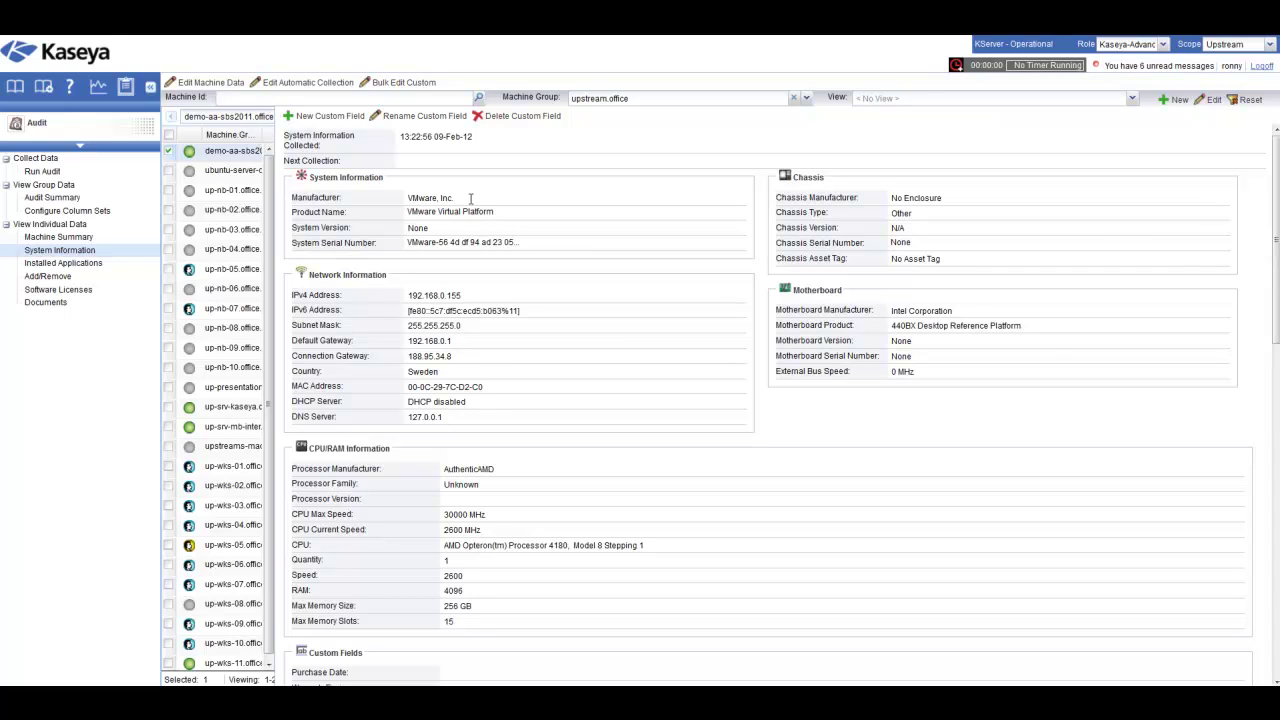
{"action": "left_click_drag", "start_coordinate": [456, 198], "coordinate": [406, 199]}
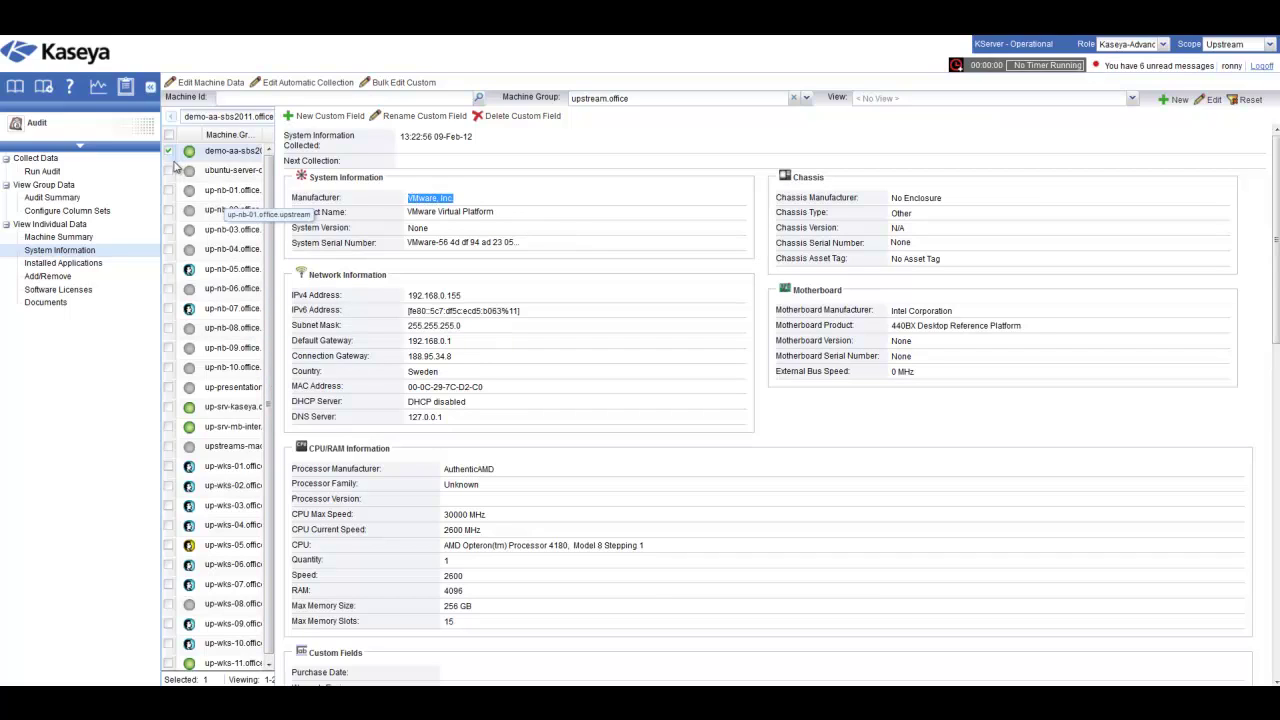
{"action": "left_click", "coordinate": [169, 151]}
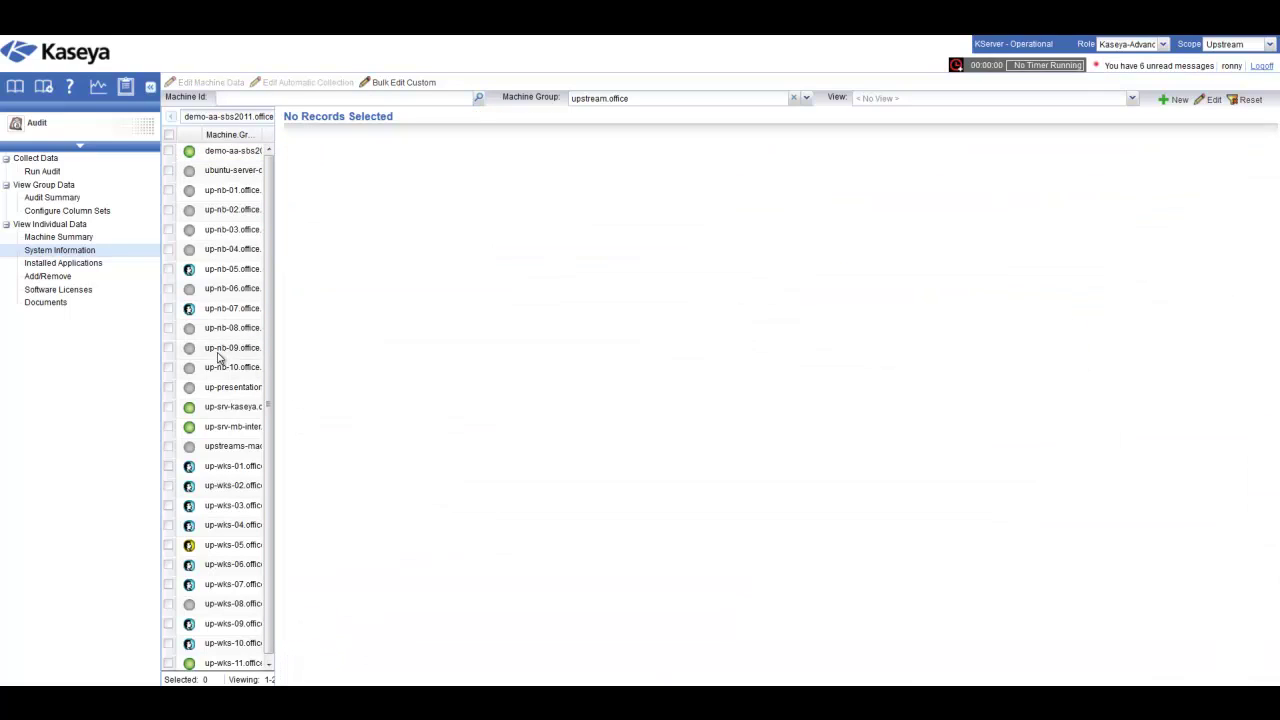
{"action": "left_click", "coordinate": [222, 348]}
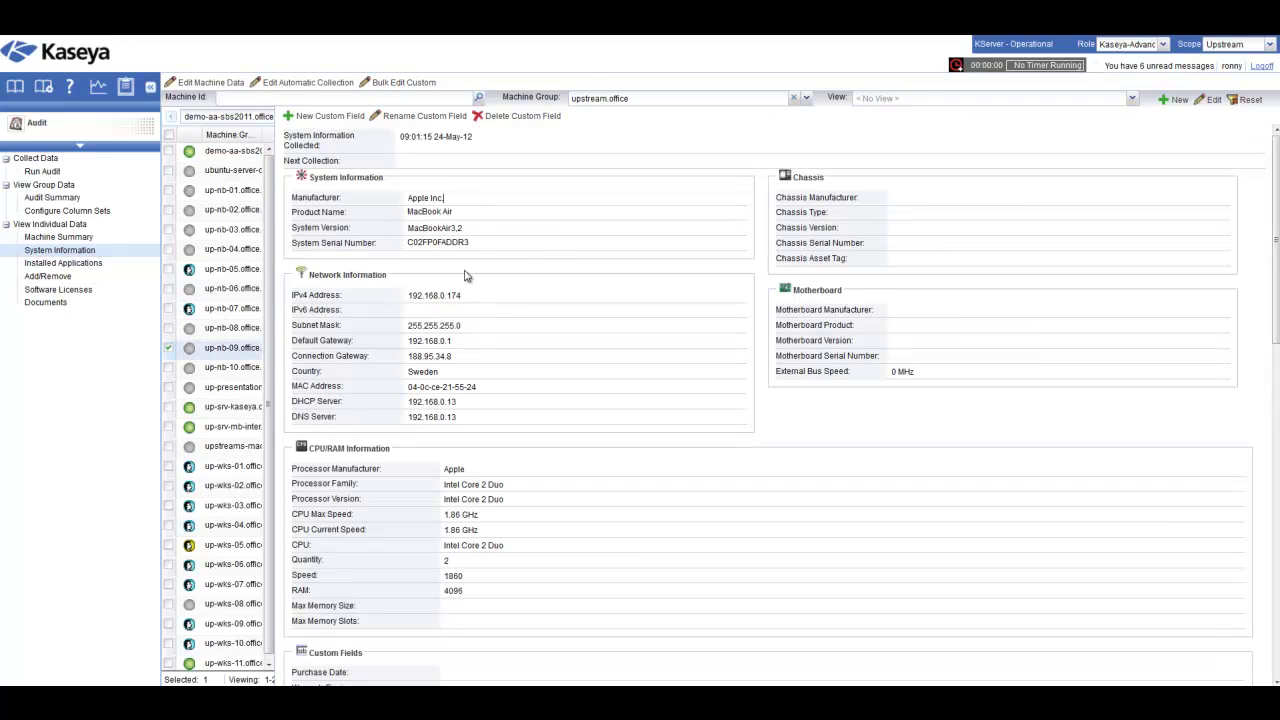
{"action": "left_click", "coordinate": [167, 350]}
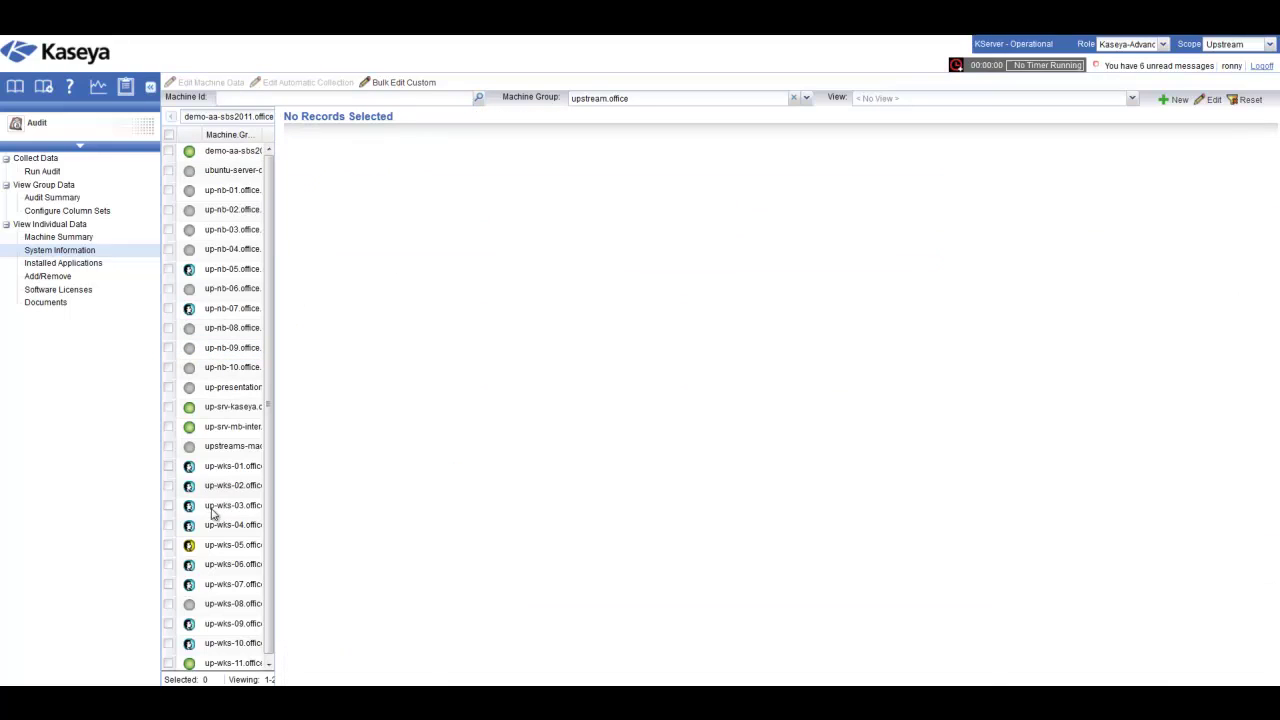
Show the audited system information of up-wks-07 and look through the available machine groups, keeping upstream.office.
{"action": "left_click", "coordinate": [169, 584]}
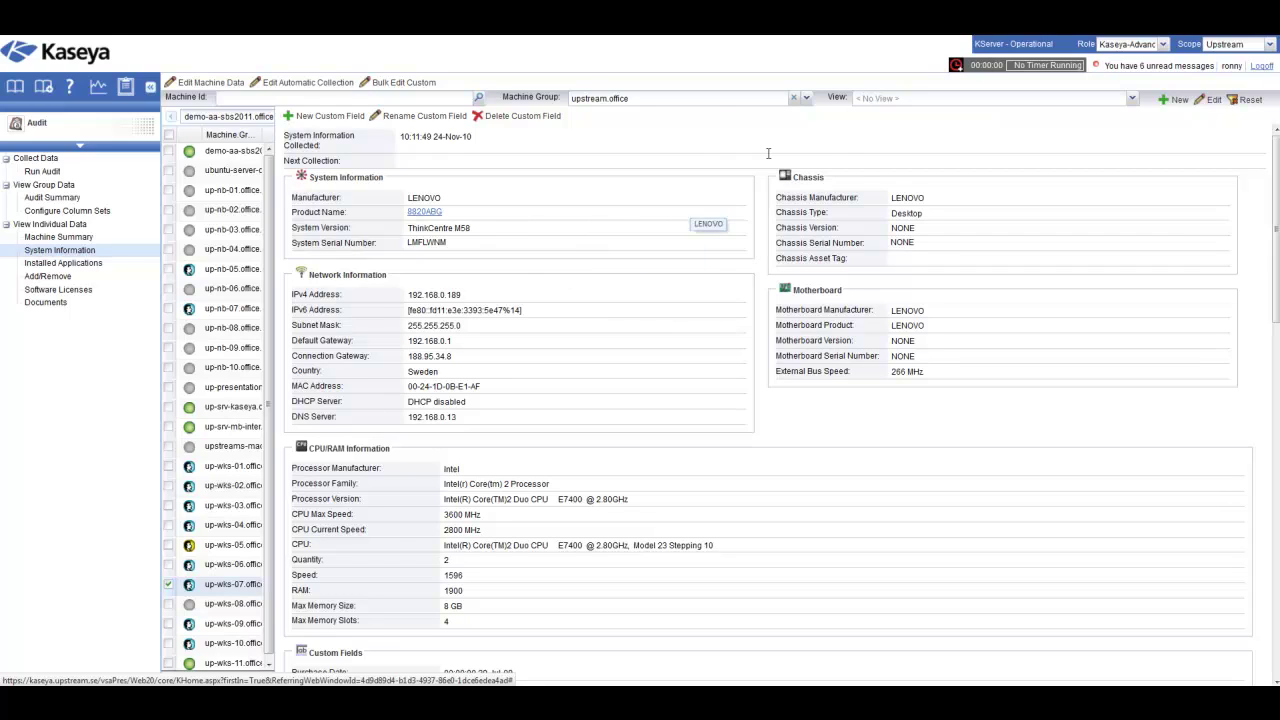
{"action": "left_click", "coordinate": [806, 98]}
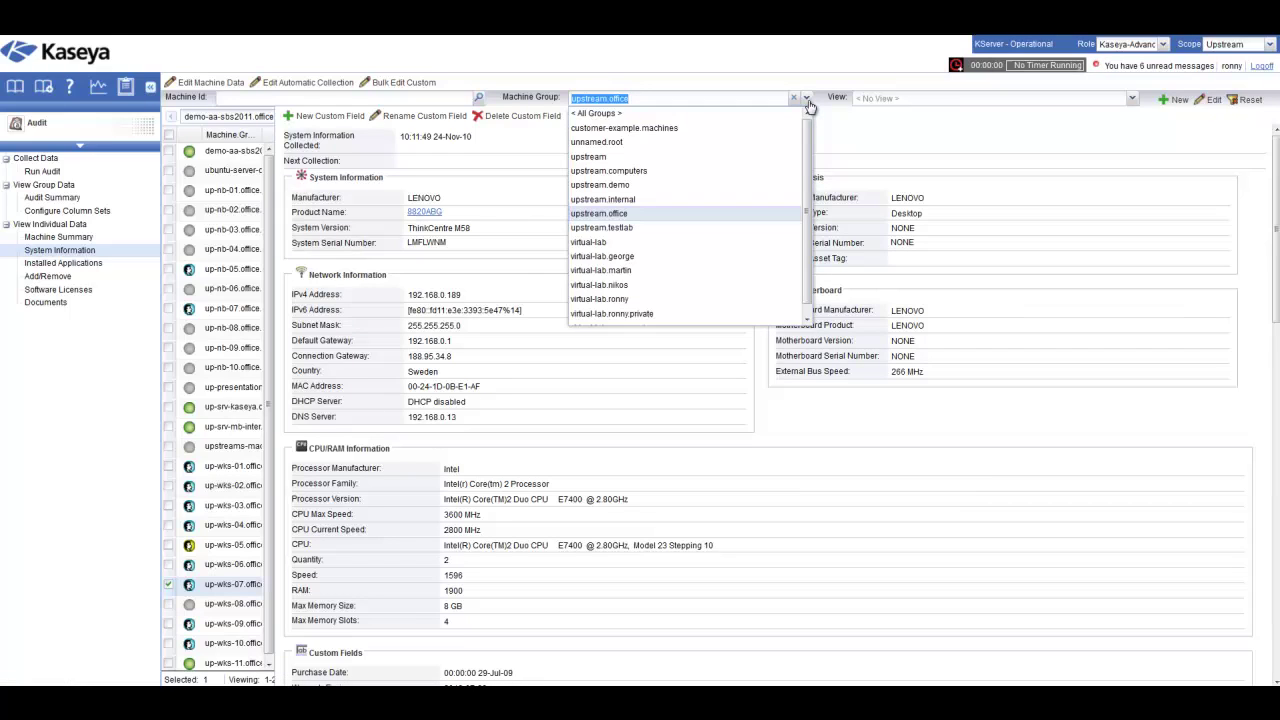
{"action": "left_click", "coordinate": [530, 272]}
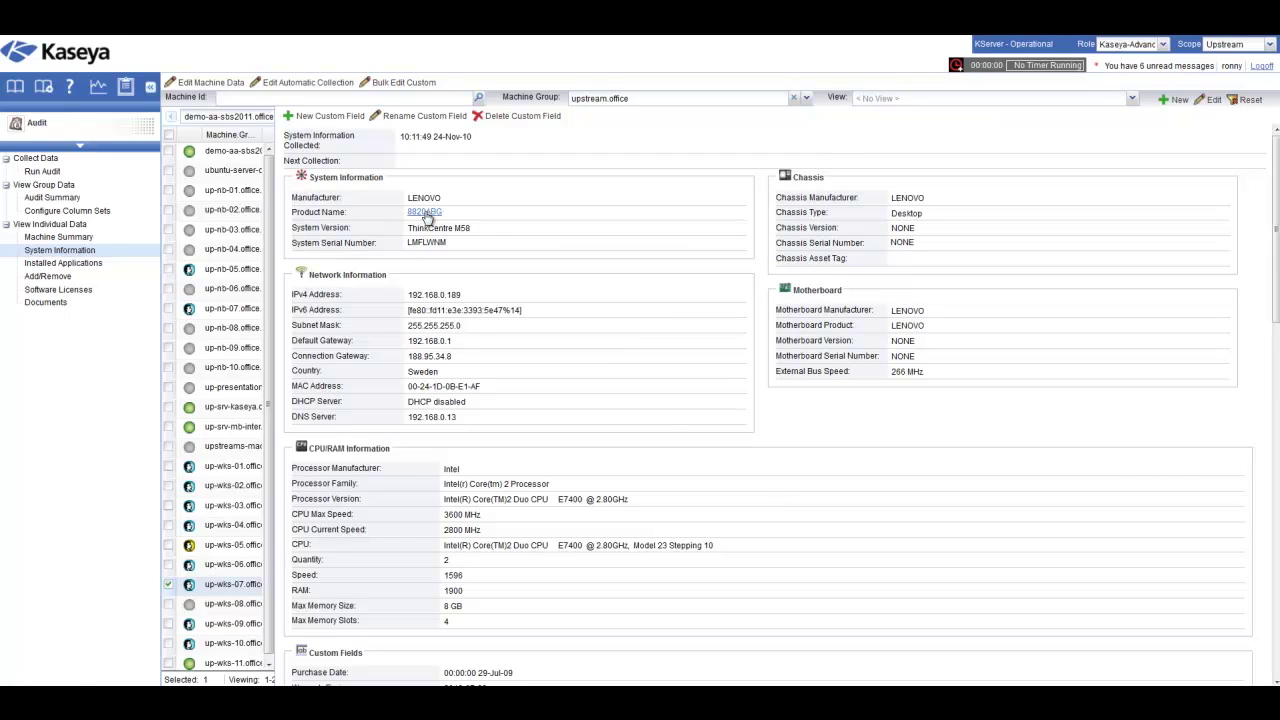
Follow the product name of up-wks-07 to Lenovo's drivers and software support, and return to highlight its system serial number.
{"action": "left_click", "coordinate": [425, 213]}
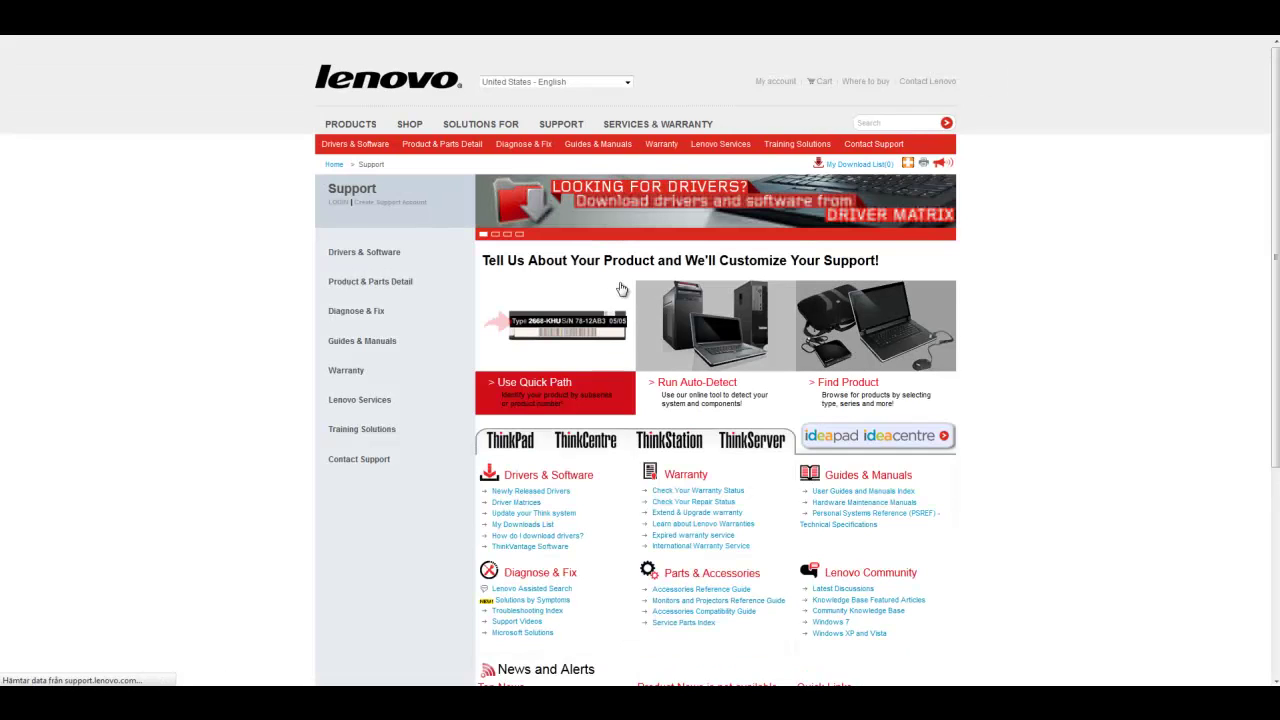
{"action": "left_click", "coordinate": [381, 256]}
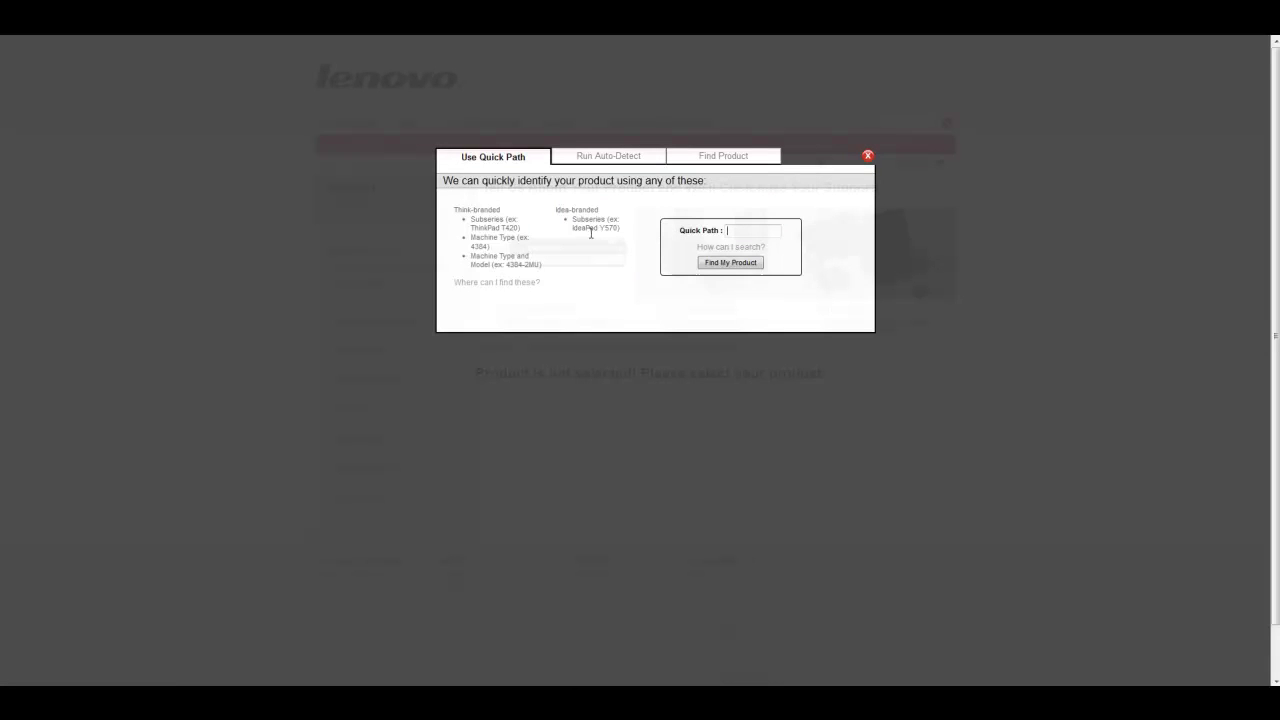
{"action": "left_click", "coordinate": [868, 157]}
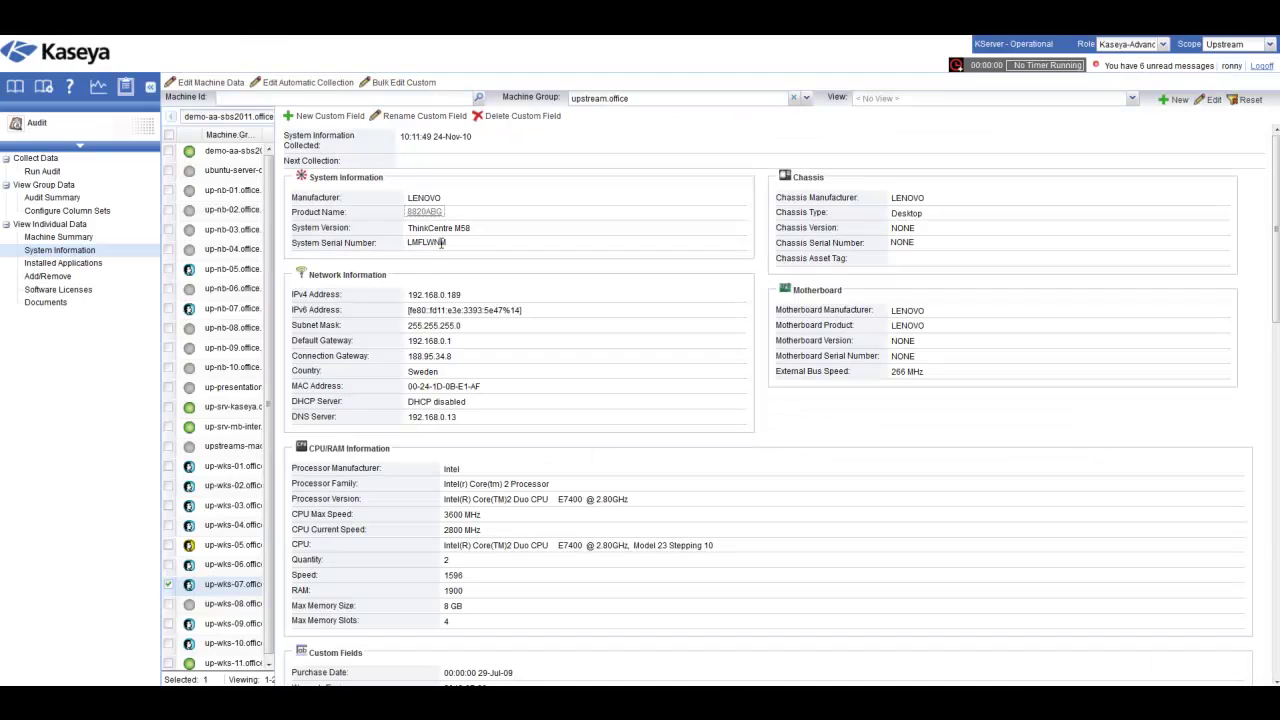
{"action": "left_click_drag", "start_coordinate": [447, 242], "coordinate": [406, 243]}
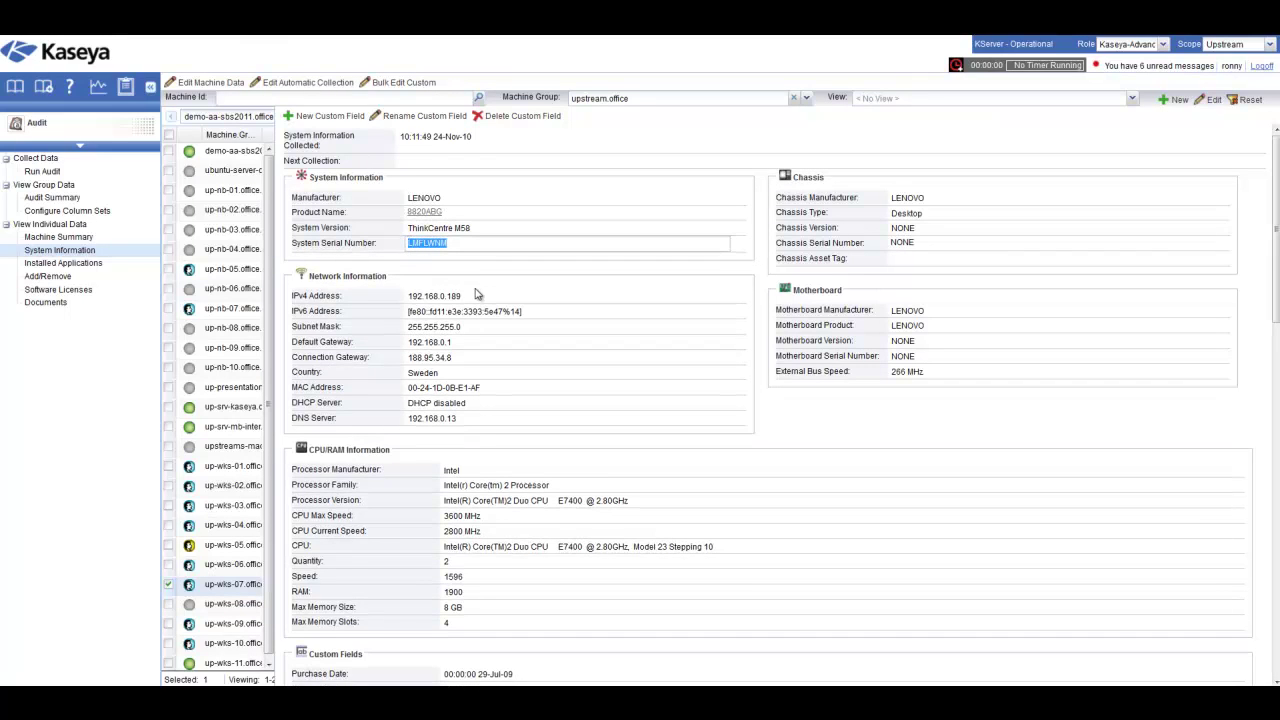
Examine the network, CPU/RAM and custom field details in the audited system information of up-wks-07.
{"action": "left_click", "coordinate": [545, 293]}
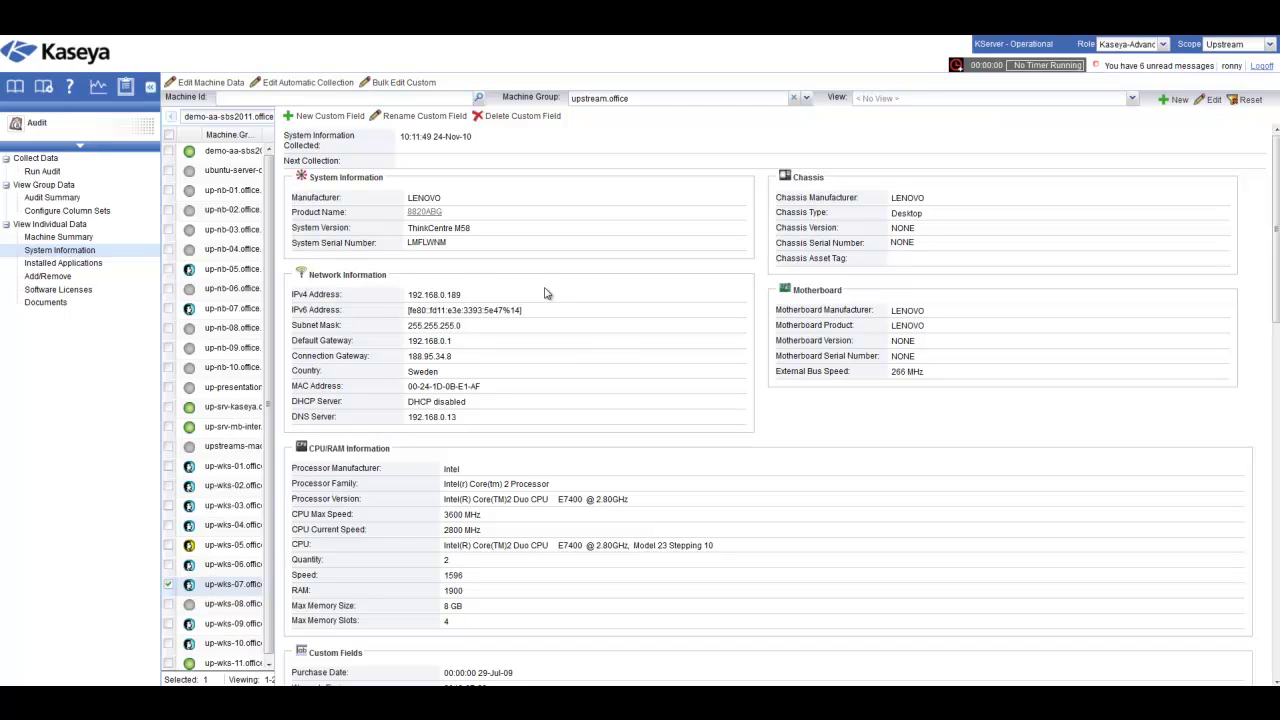
{"action": "scroll", "coordinate": [649, 358], "scroll_direction": "down", "scroll_amount": 1}
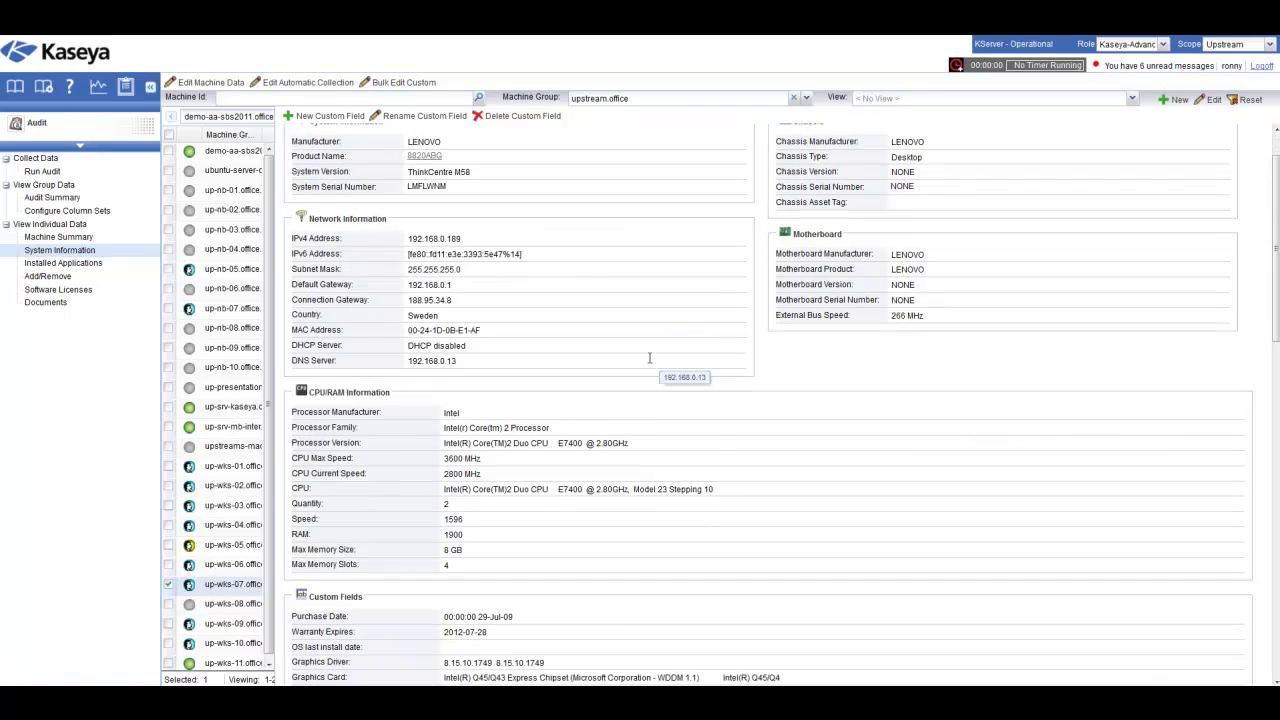
{"action": "scroll", "coordinate": [649, 358], "scroll_direction": "down", "scroll_amount": 5}
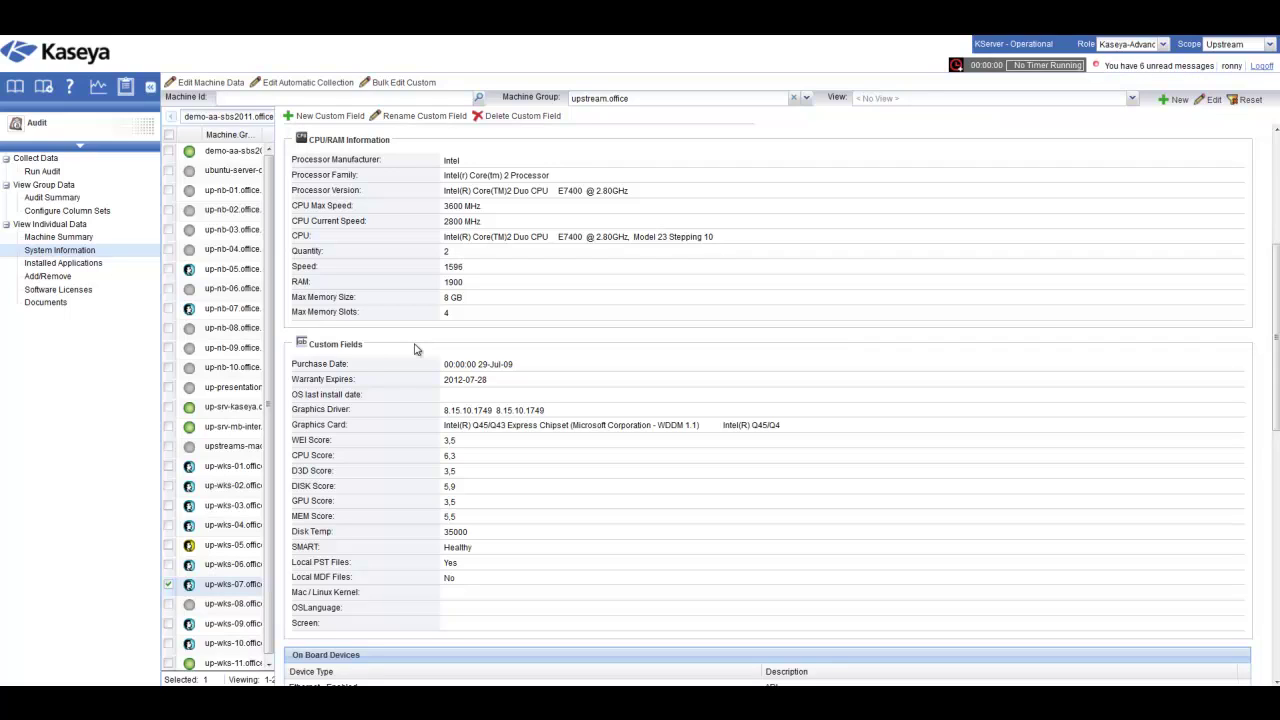
View the installed applications of demo-aa-sbs2011.office.upstream, and the Add/Remove program list of up-wks-06.office.upstream.
{"action": "left_click", "coordinate": [63, 264]}
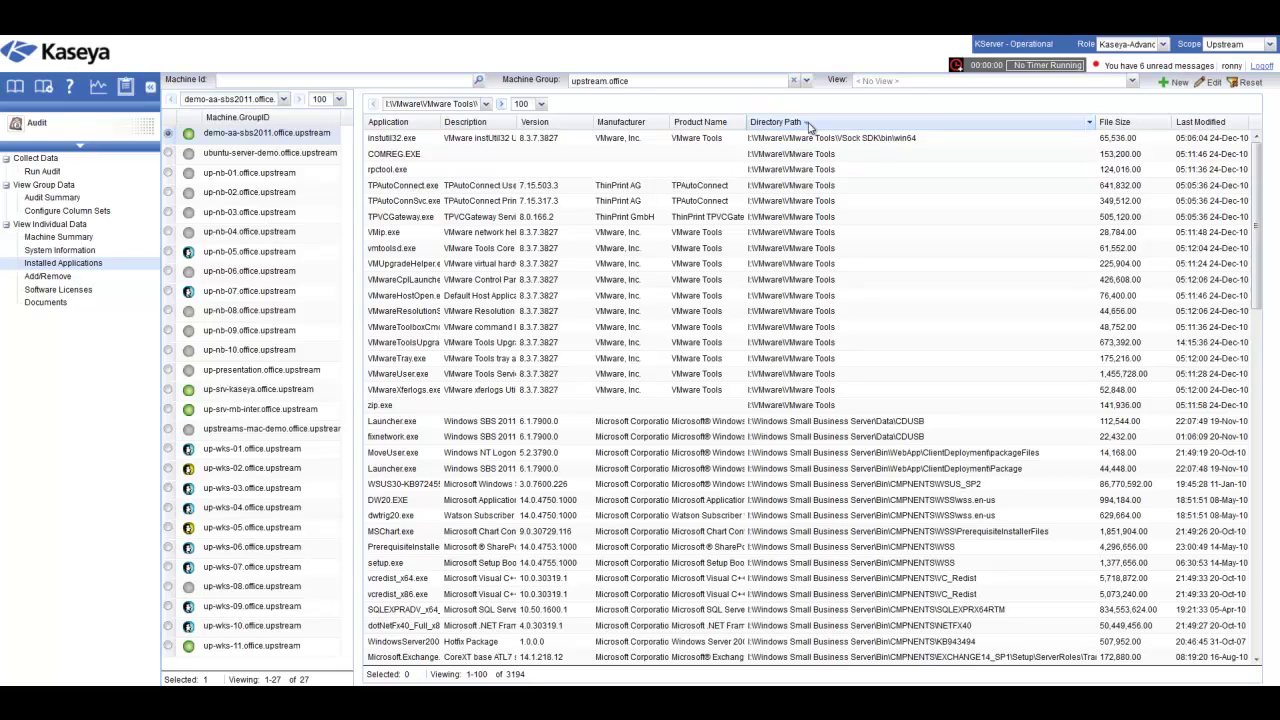
{"action": "left_click", "coordinate": [49, 277]}
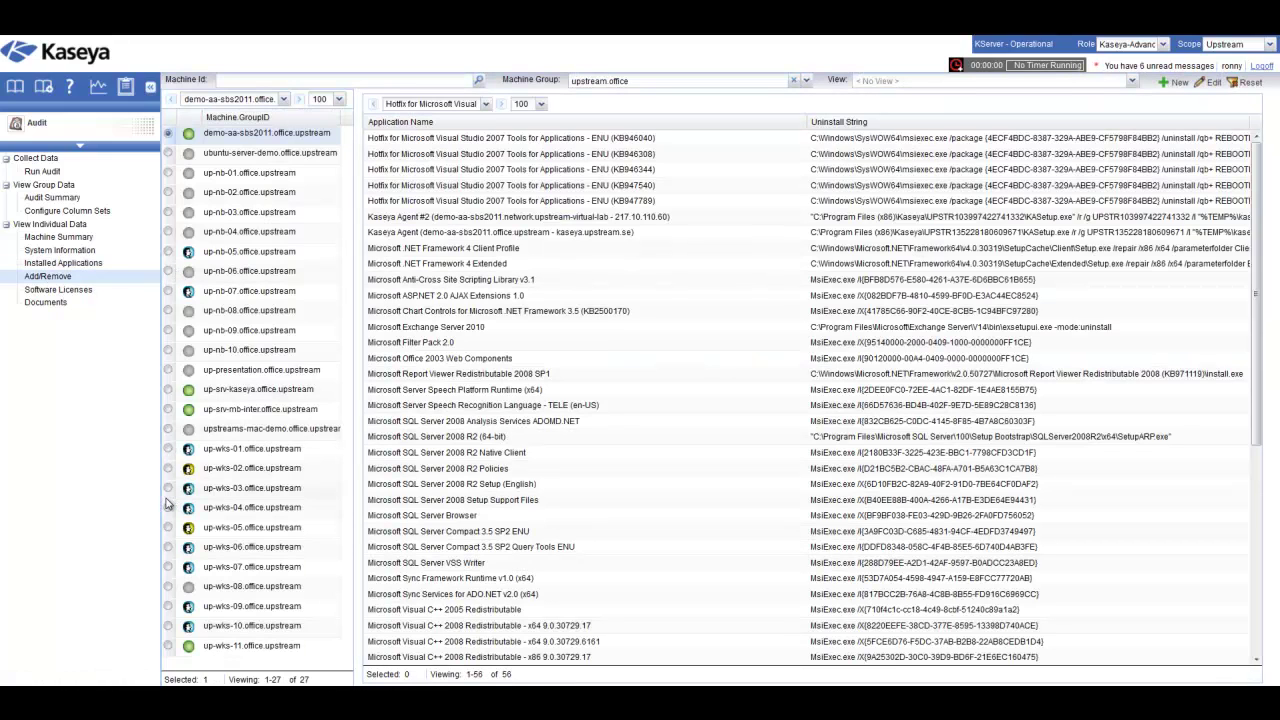
{"action": "left_click", "coordinate": [168, 547]}
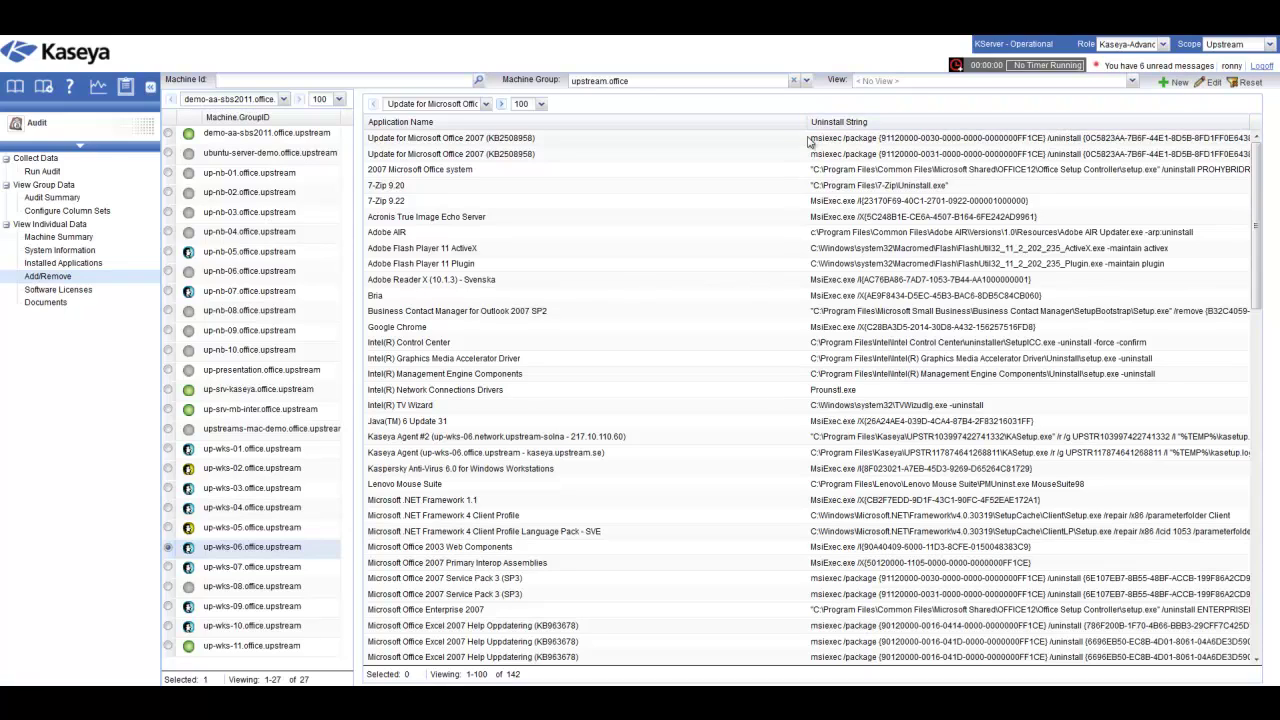
In the Info Center inbox, view the Executive - Upstream Summary - 7 Days message and open the unread Audit - Aggregate Table Example report.
{"action": "left_click", "coordinate": [82, 140]}
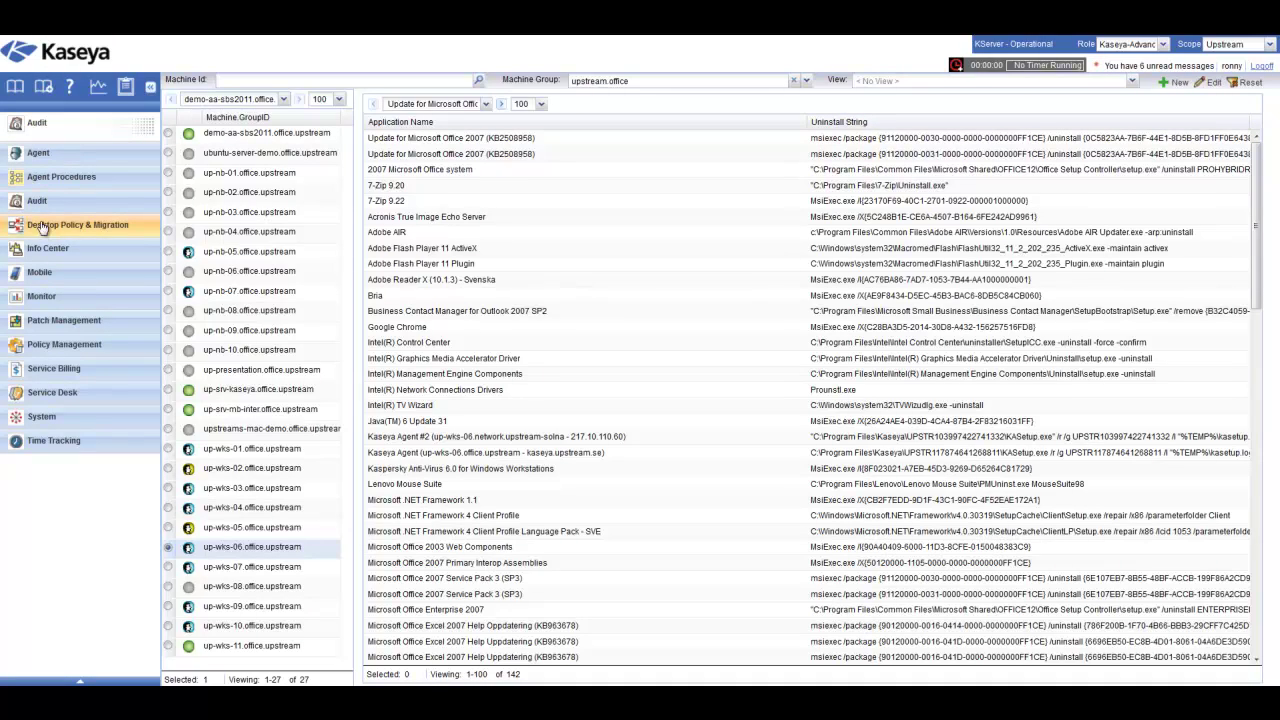
{"action": "left_click", "coordinate": [60, 248]}
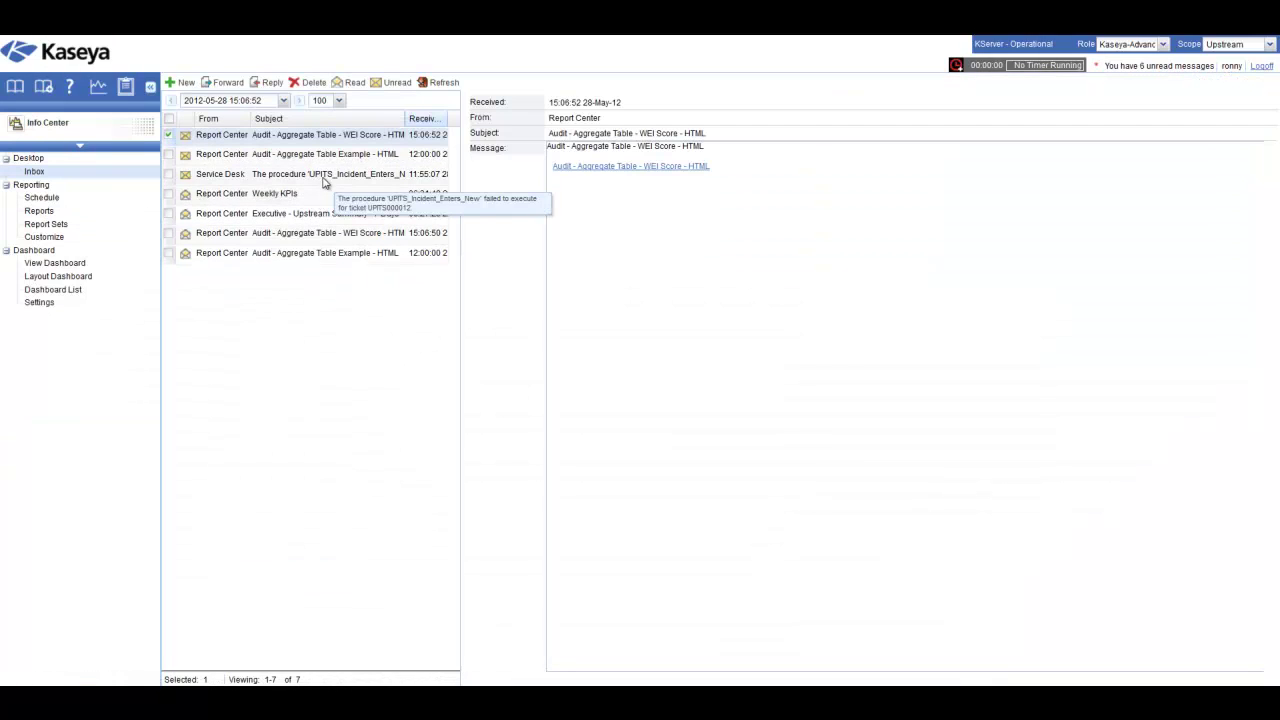
{"action": "left_click", "coordinate": [289, 217]}
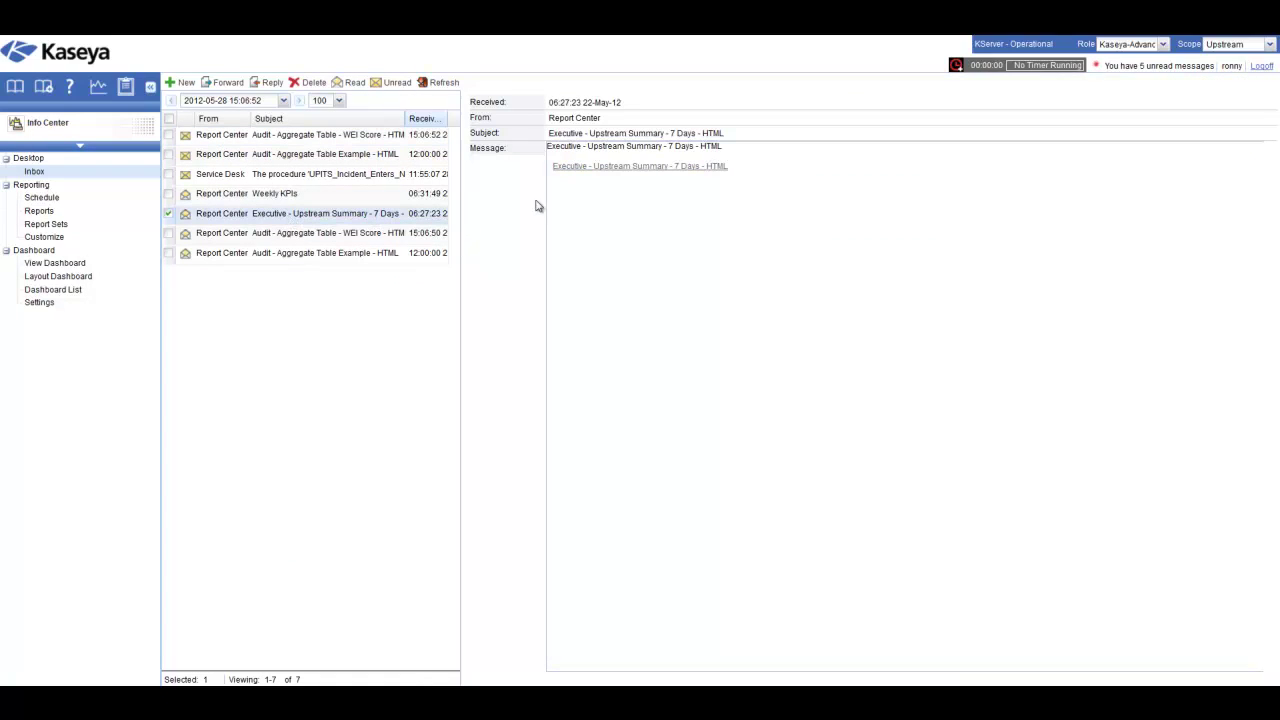
{"action": "left_click", "coordinate": [317, 156]}
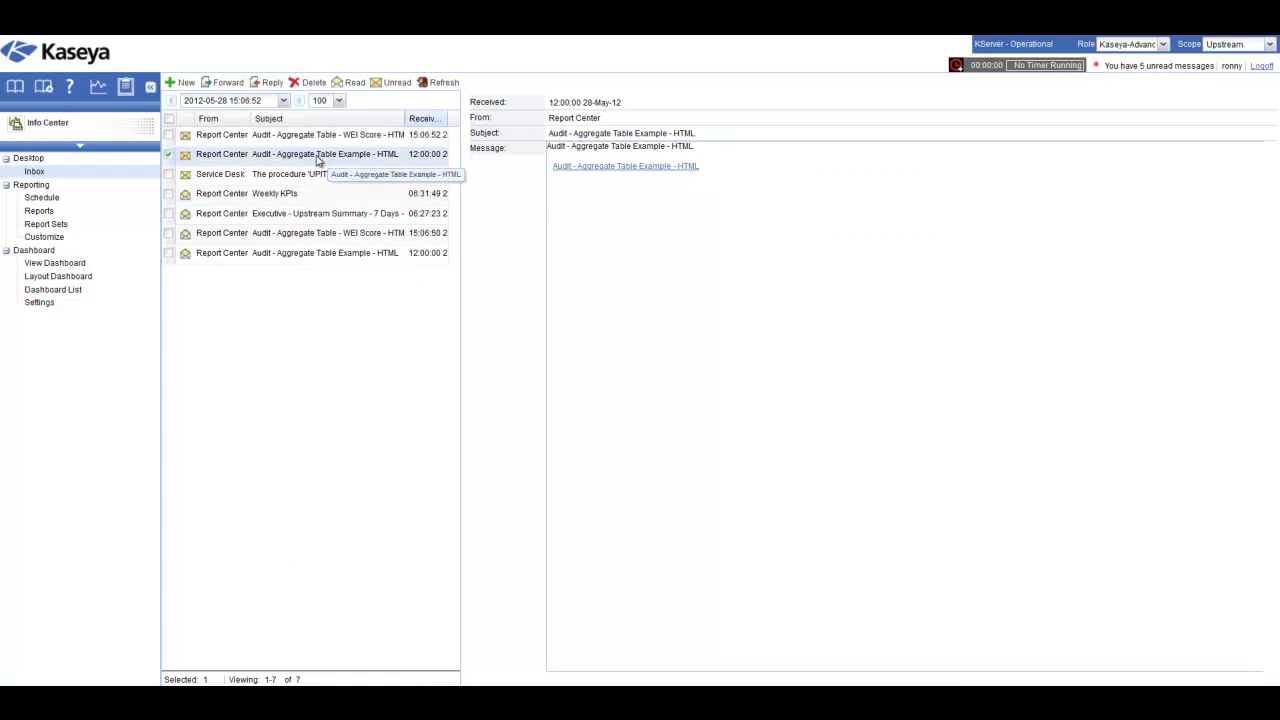
{"action": "left_click", "coordinate": [615, 168]}
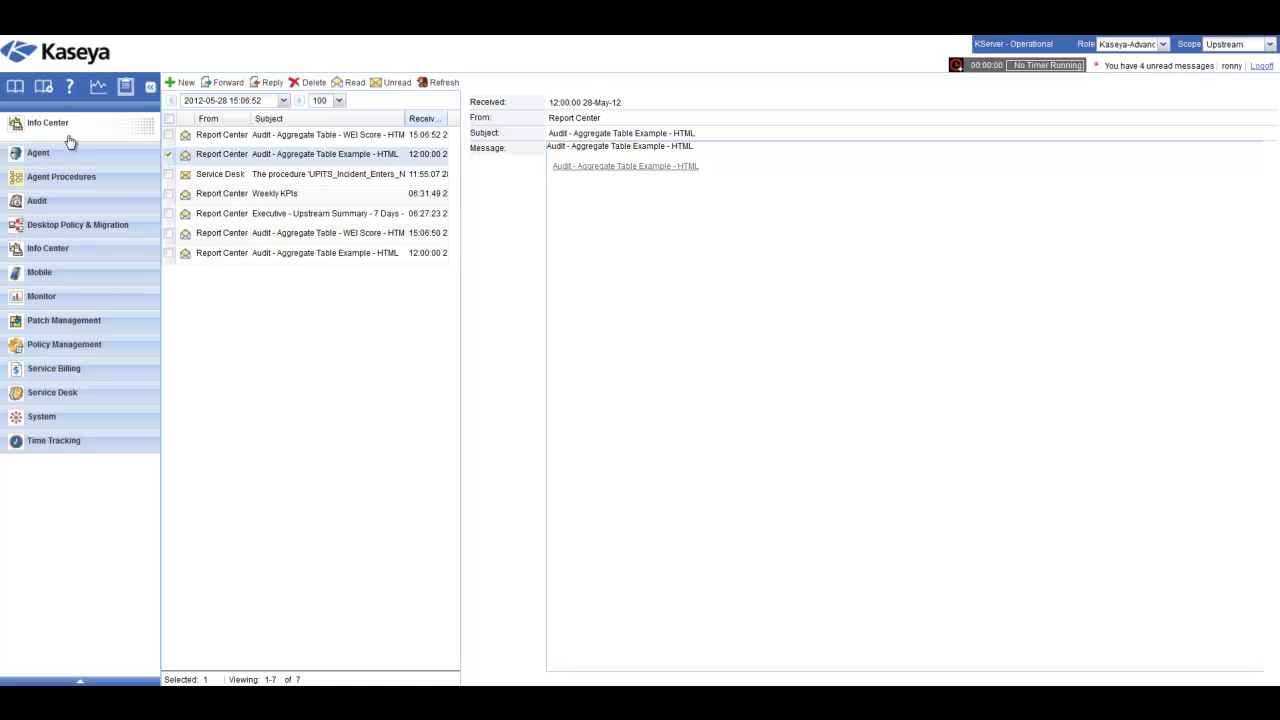
{"action": "left_click", "coordinate": [70, 142]}
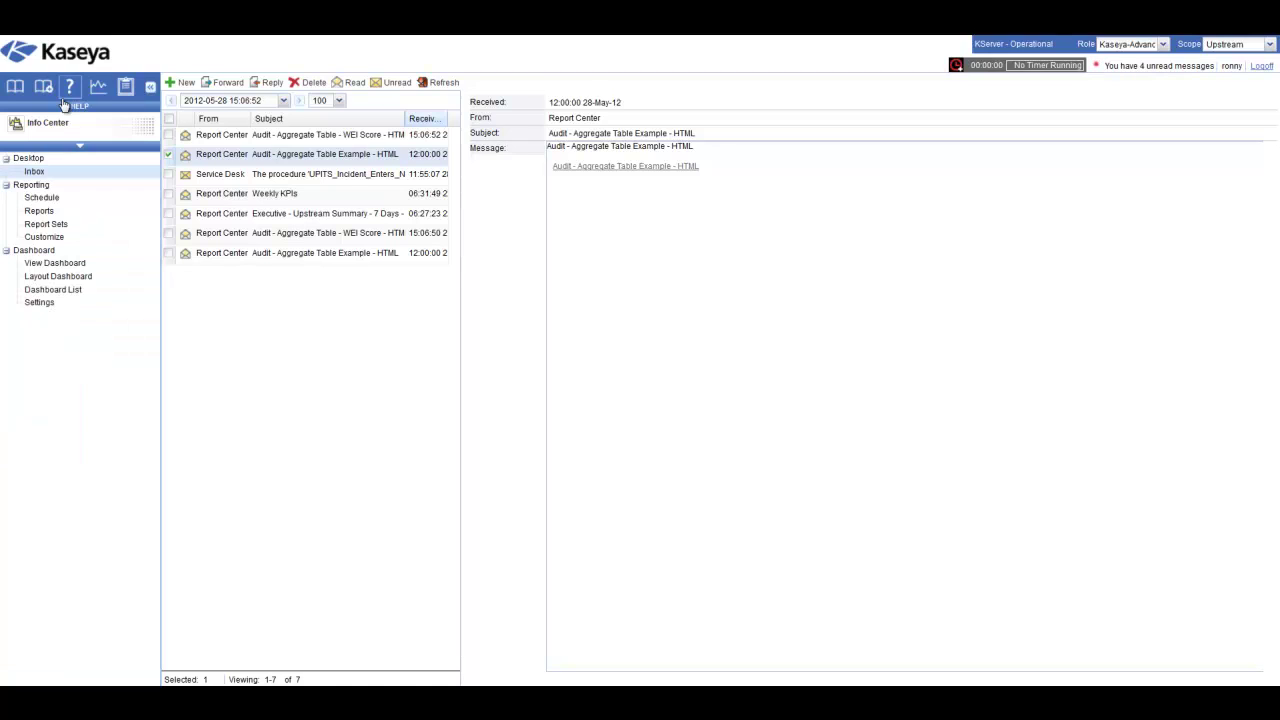